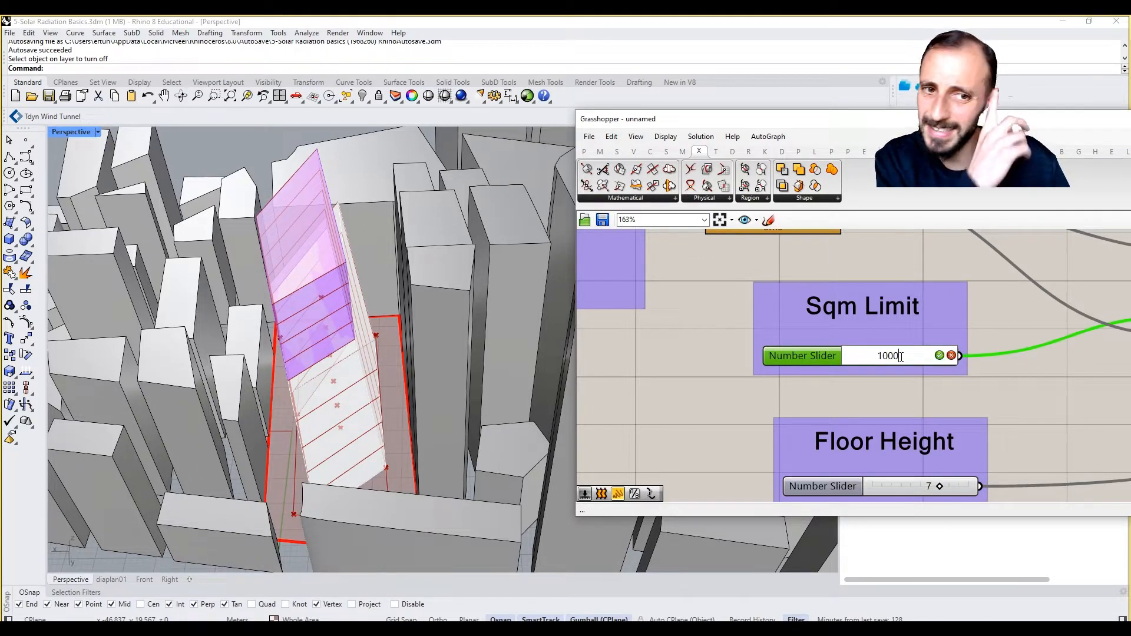
Set the purple group's Sqm Limit to 1000 and its Floor Height to 8.
key("Return")
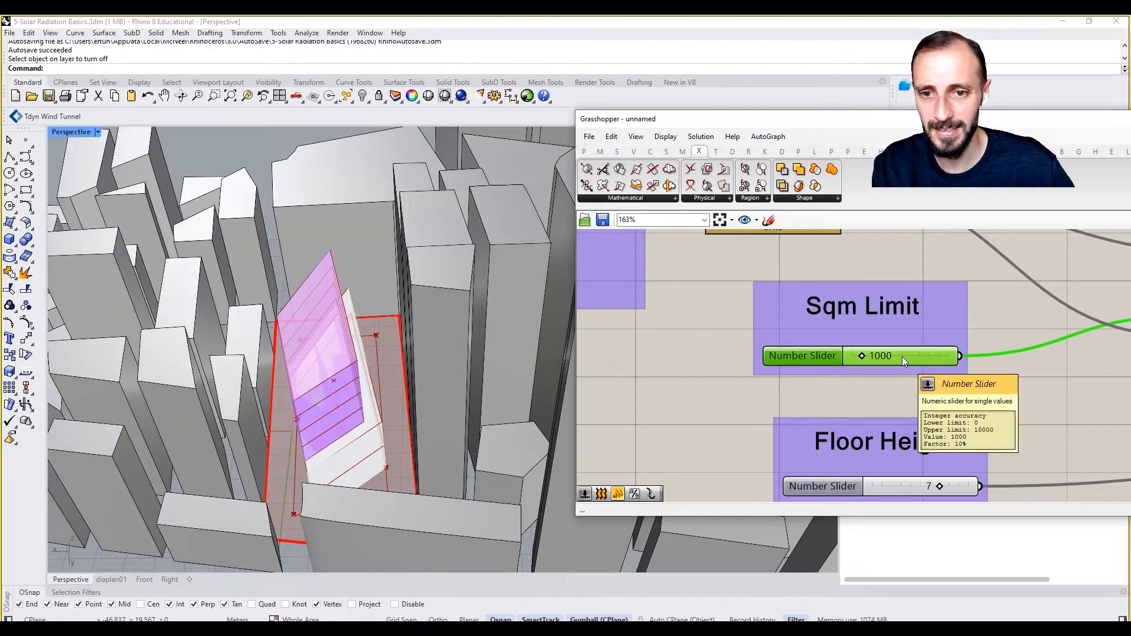
left_click_drag(941, 489, 948, 491)
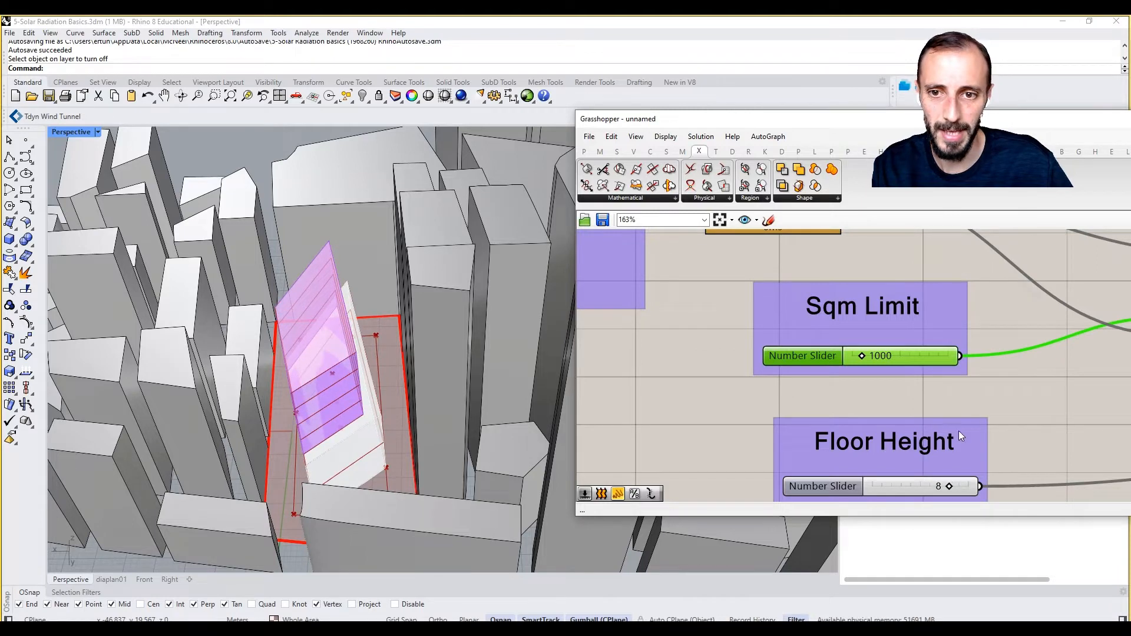
scroll(760, 359, "down", 10)
right_click_drag(565, 336, 447, 330)
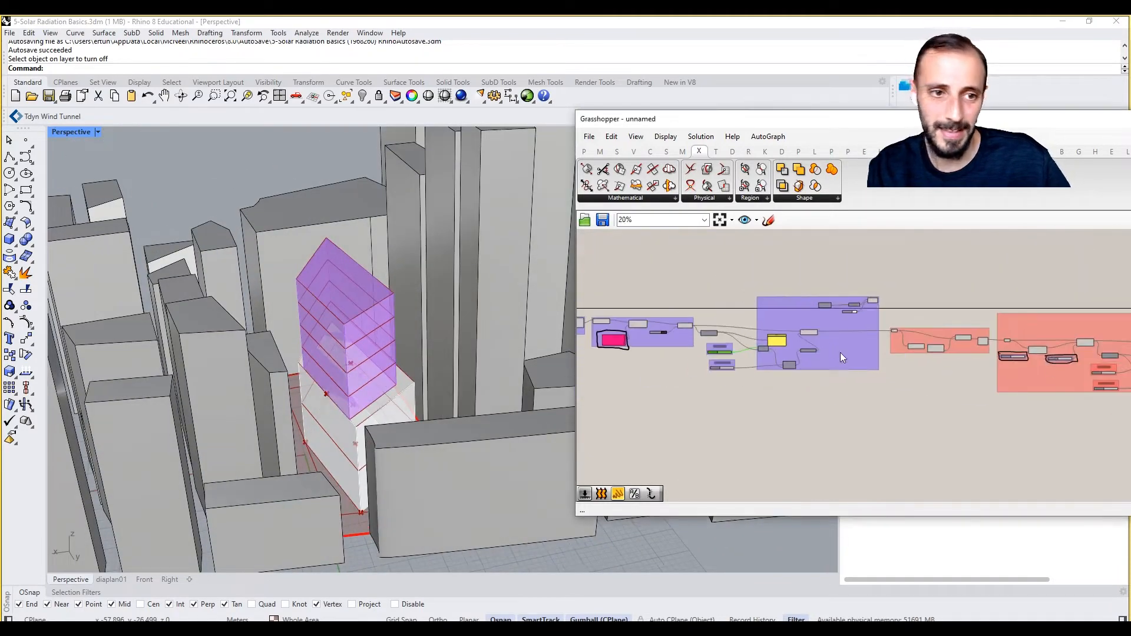
Set the red group's Sqm Limit to 2000 and its Floor Height to 5.
scroll(842, 356, "up", 10)
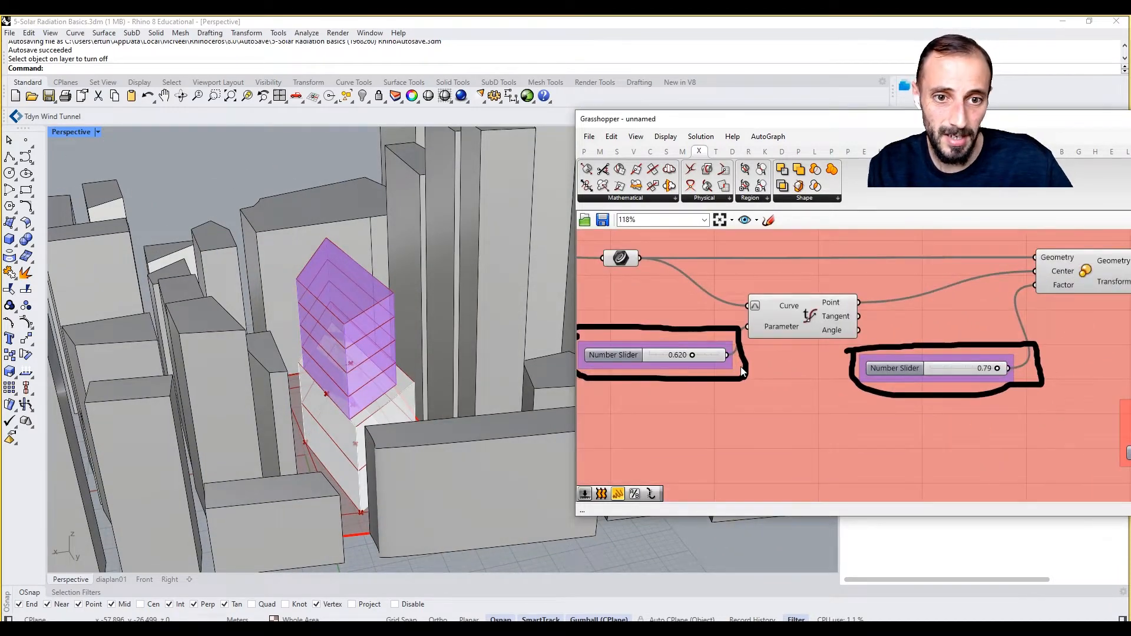
scroll(869, 366, "down", 5)
scroll(946, 387, "up", 6)
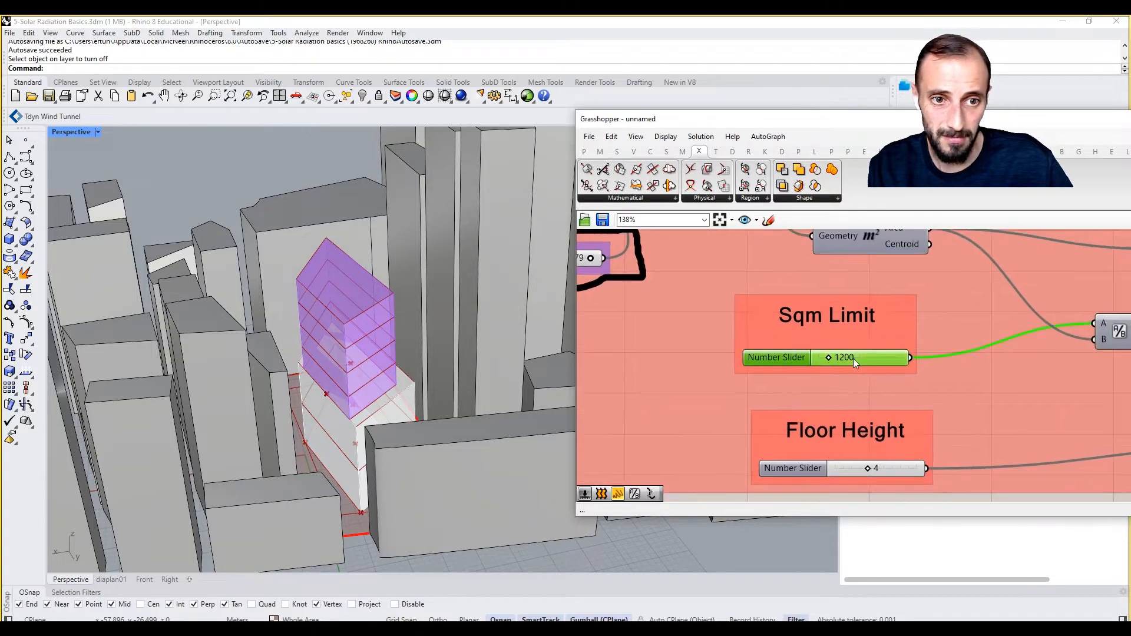
double_click(853, 358)
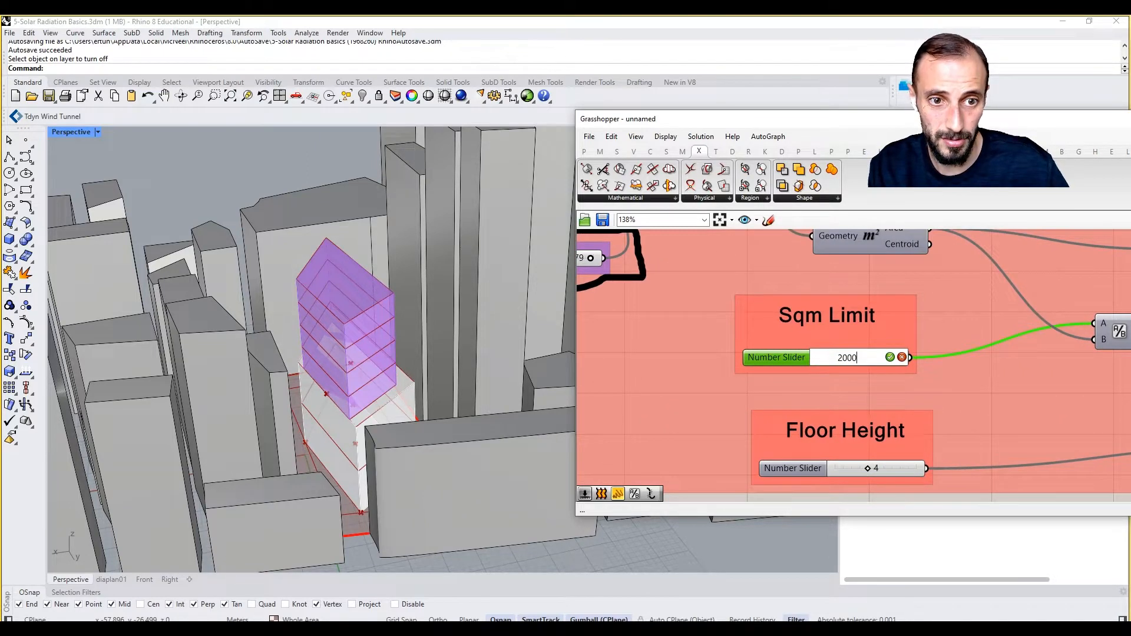
key("Return")
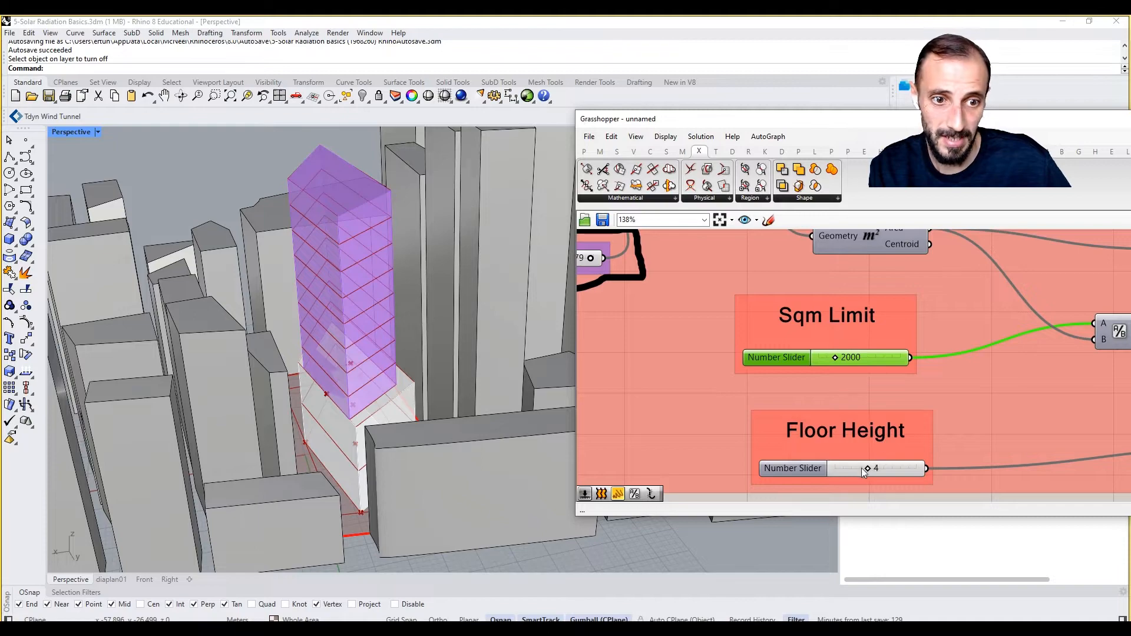
left_click_drag(869, 471, 875, 470)
right_click_drag(353, 295, 561, 343)
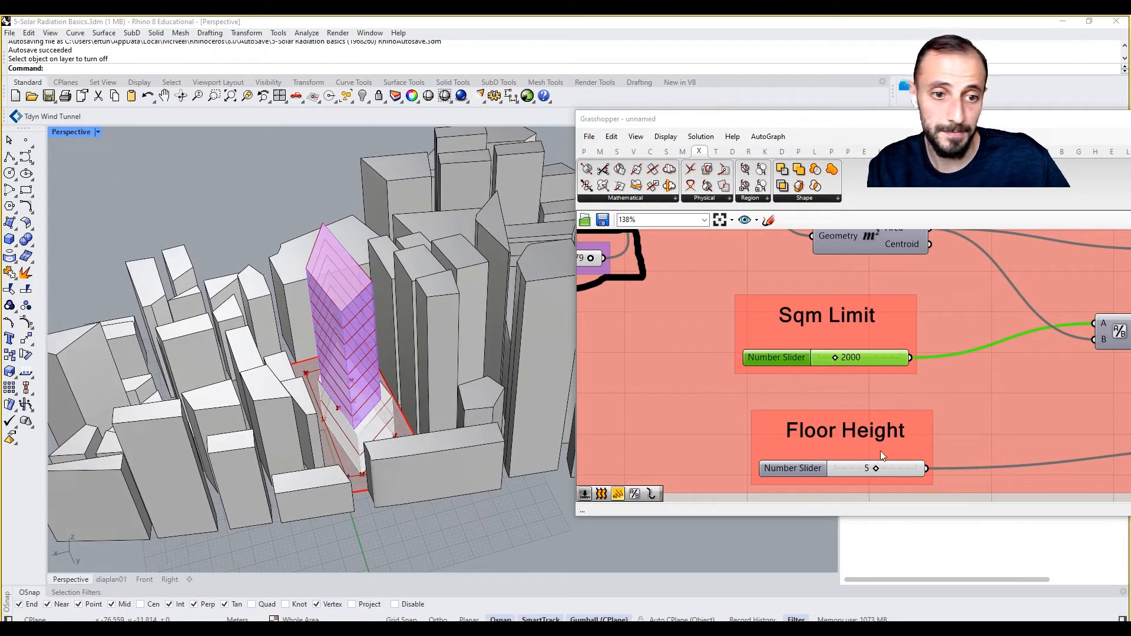
Copy the small red sorting group (Curve, Area, Deconstruct, Sort List, List Item) to just after the large red group.
scroll(766, 382, "down", 5)
scroll(722, 345, "up", 5)
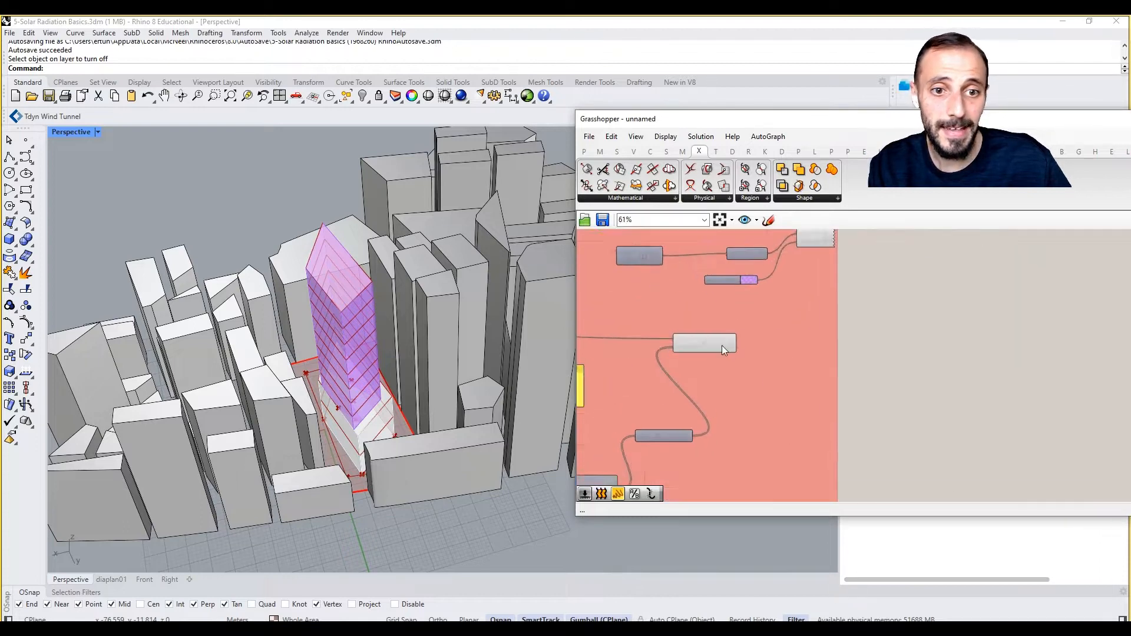
left_click(708, 346)
scroll(989, 333, "down", 5)
scroll(636, 341, "down", 3)
right_click_drag(636, 340, 959, 318)
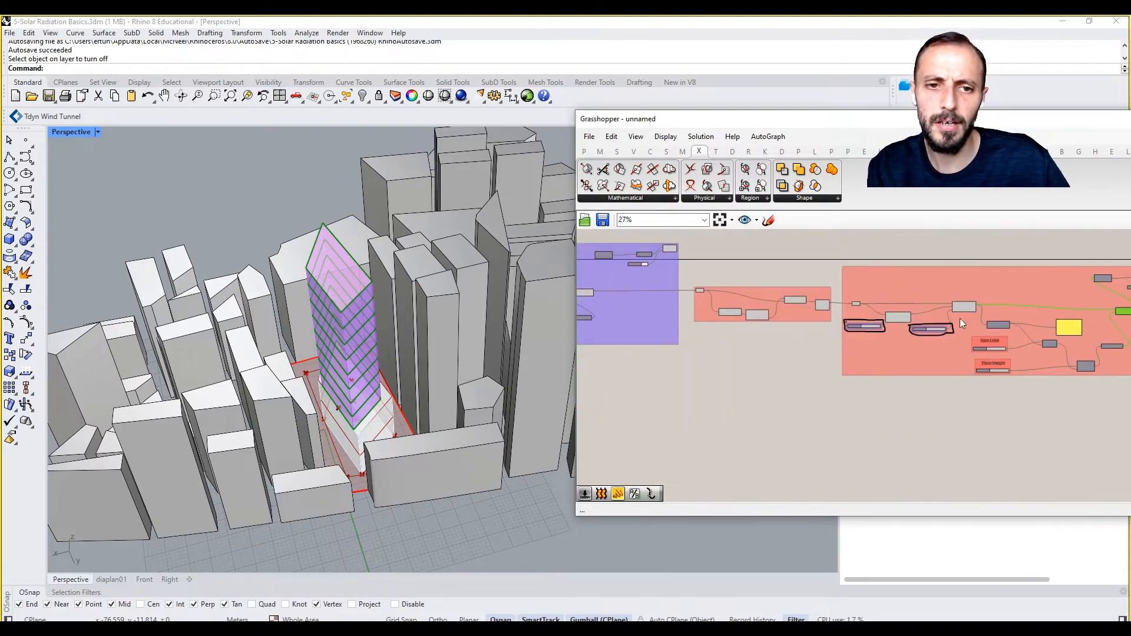
scroll(701, 298, "up", 3)
left_click_drag(670, 261, 952, 383)
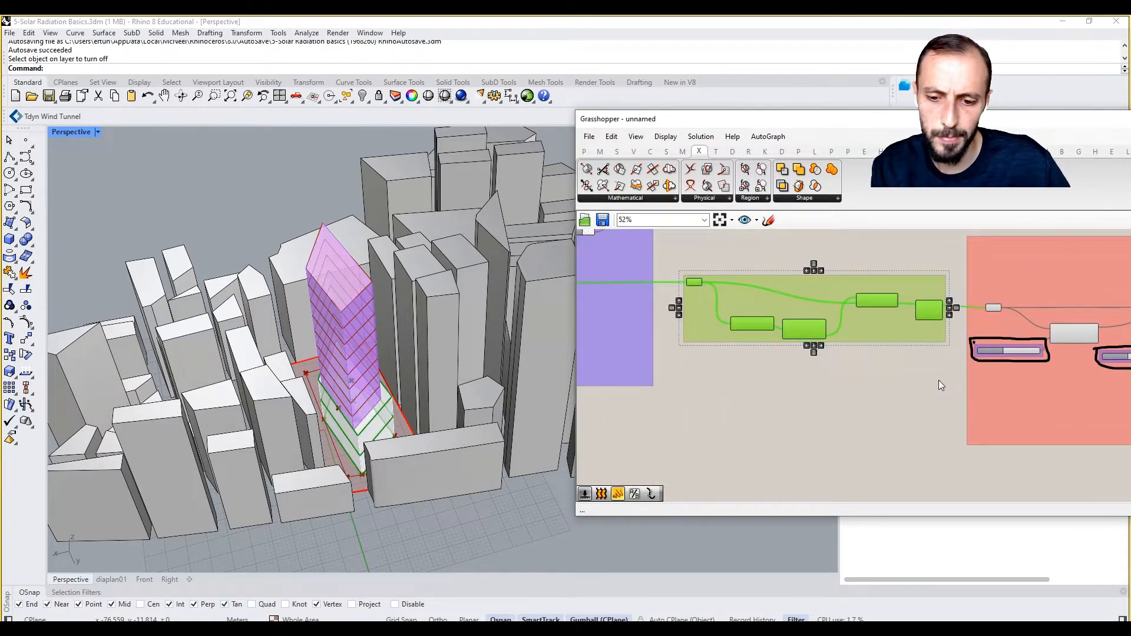
scroll(843, 364, "down", 4)
right_click_drag(839, 359, 768, 359)
left_click_drag(764, 351, 1102, 365)
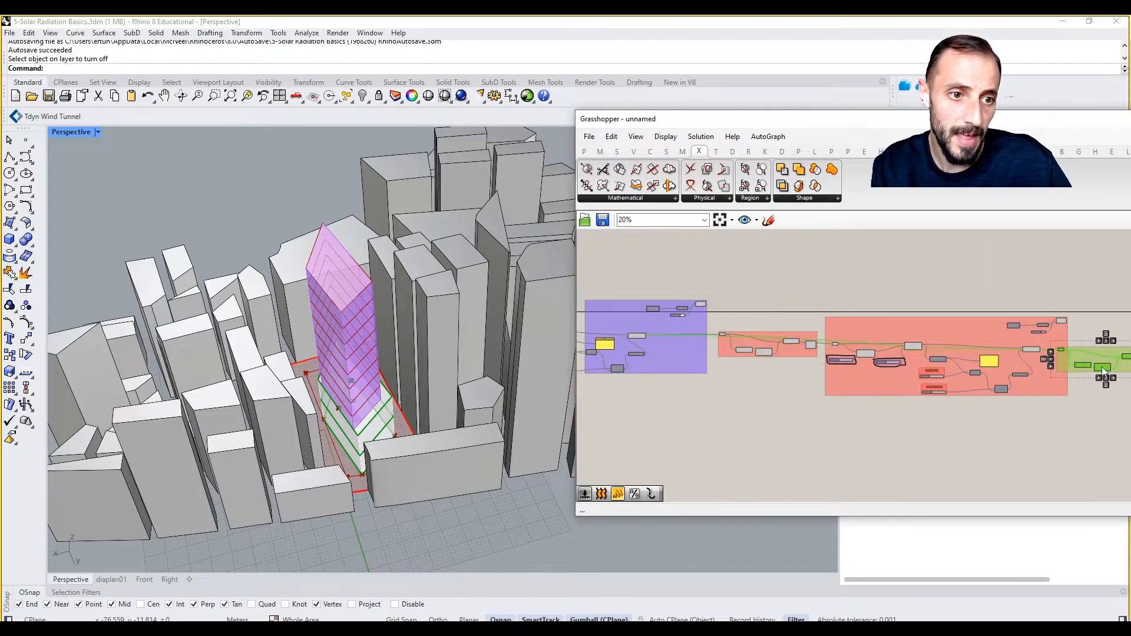
Wire the Geometry output of the large red group's final Move component into the copied group's Curve parameter.
scroll(1066, 361, "up", 4)
right_click_drag(1065, 362, 945, 368)
scroll(930, 362, "up", 5)
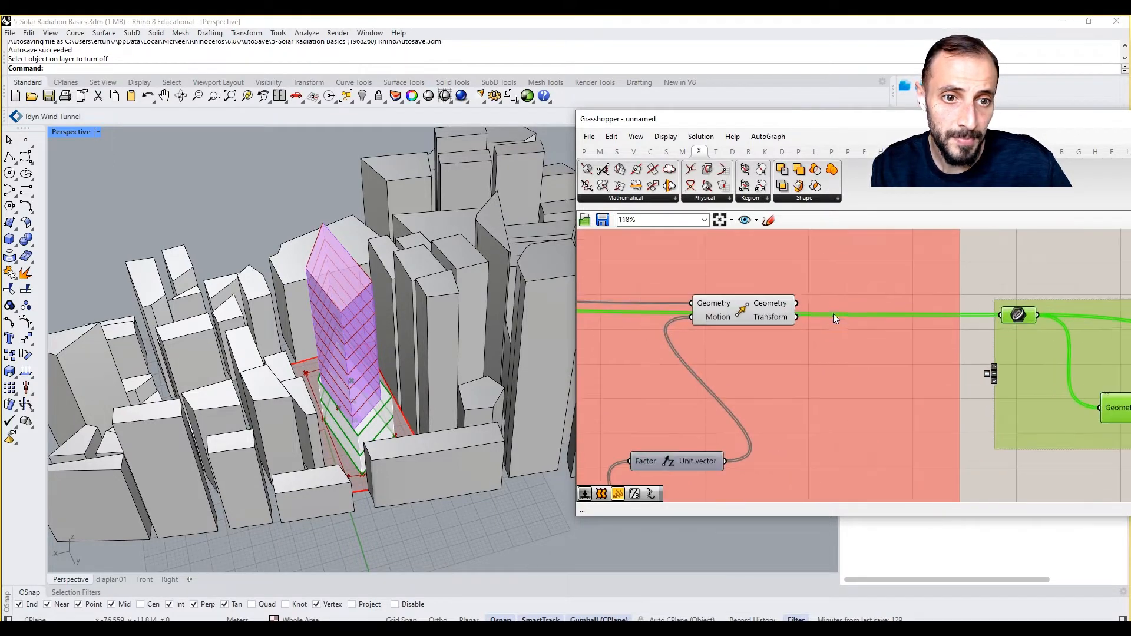
left_click(1023, 288)
right_click_drag(1024, 288, 896, 386)
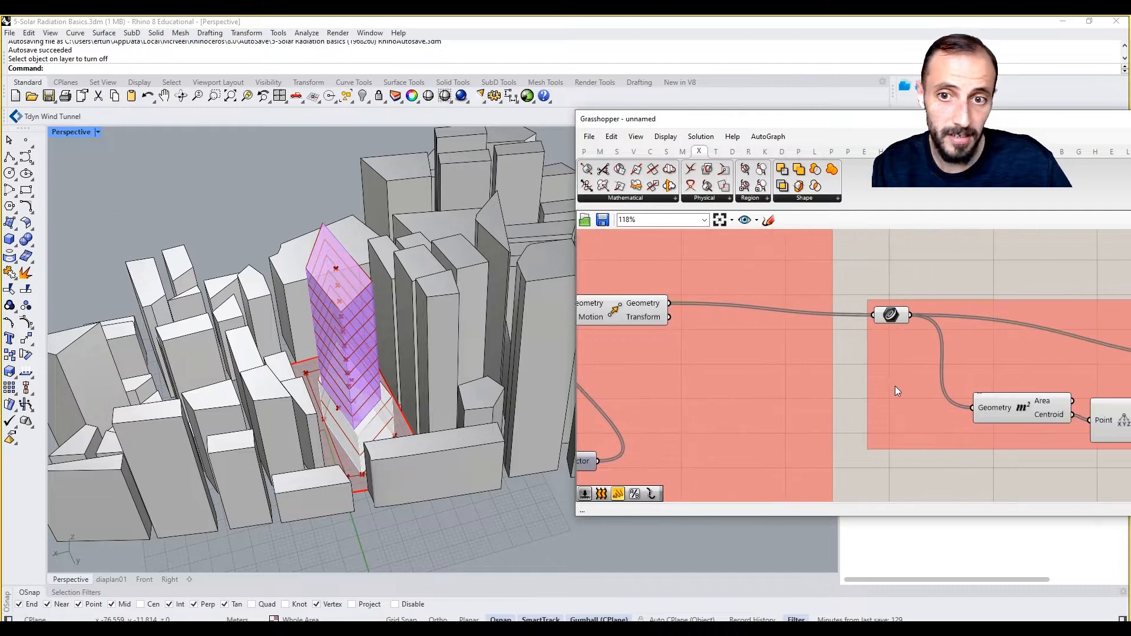
Change the colour of the copied sorting group to blue.
right_click(896, 395)
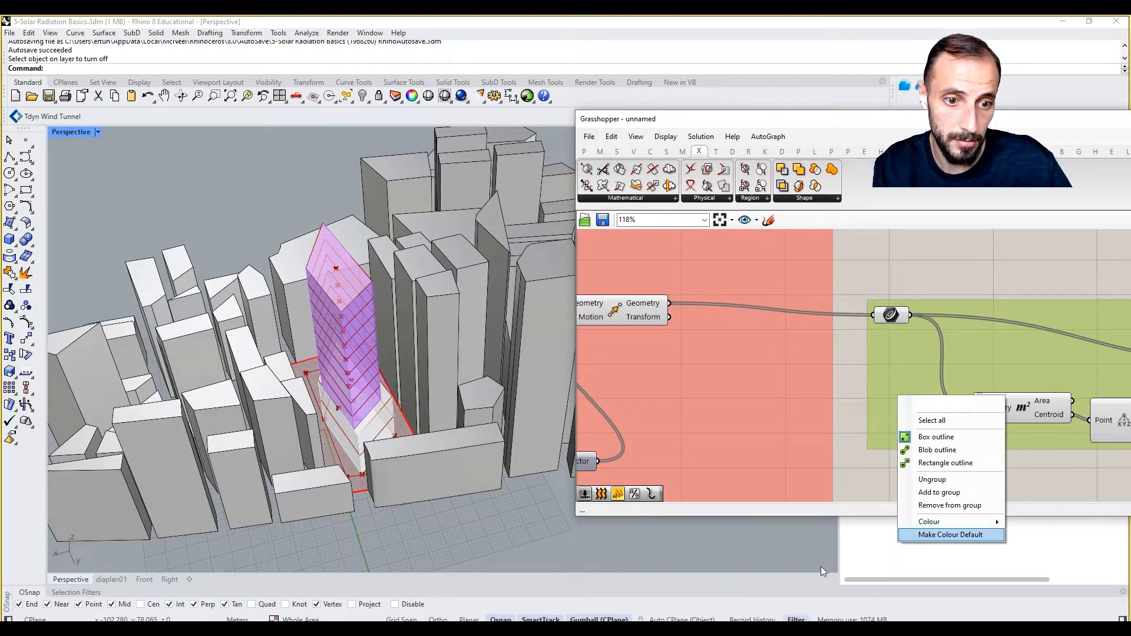
mouse_move(928, 522)
left_click_drag(801, 565, 841, 566)
left_click(927, 366)
right_click_drag(927, 367, 685, 366)
scroll(685, 367, "down", 2)
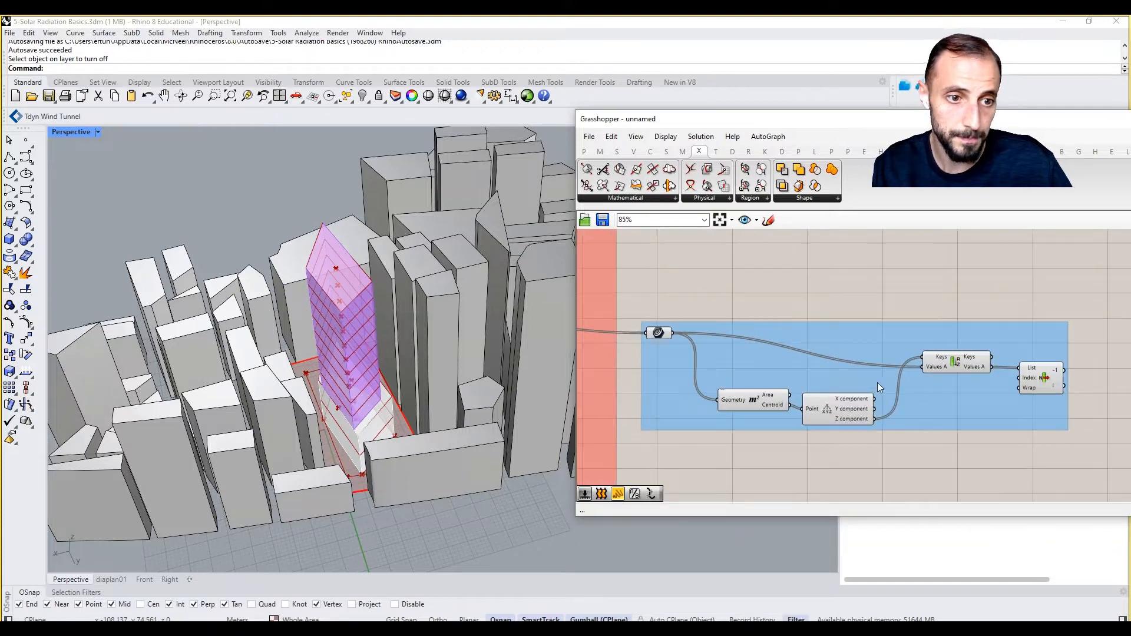
Add a Curve parameter after the blue group and connect the List Item's -1 output to it.
right_click_drag(1028, 378, 932, 373)
left_click(932, 373)
left_click(978, 309)
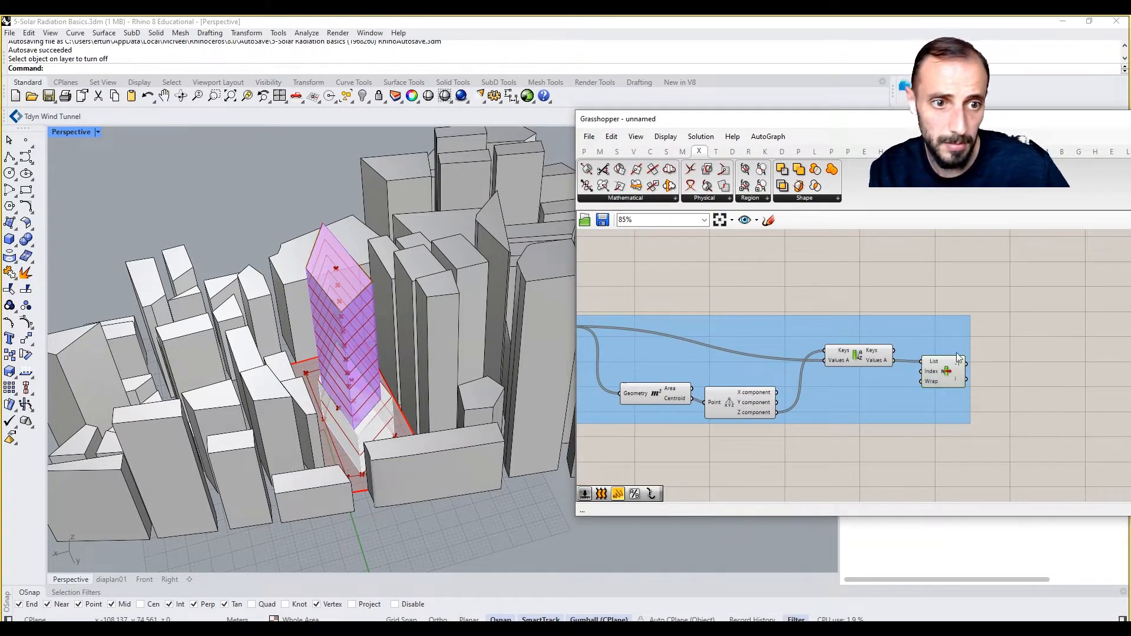
double_click(1013, 360)
type("cuvr")
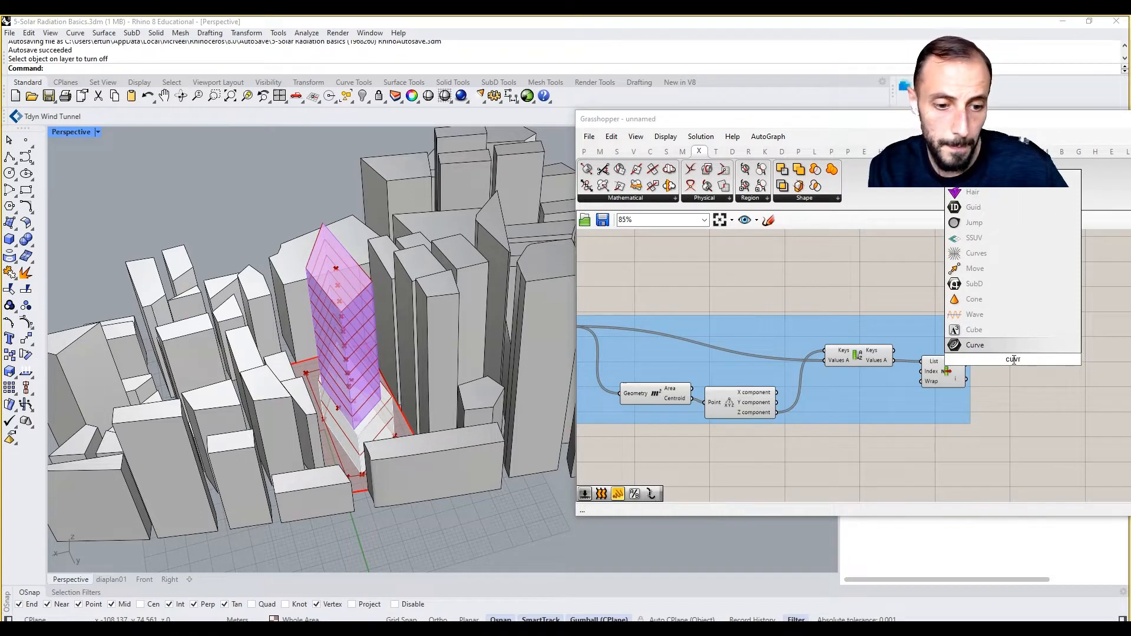
key("BackSpace")
key("BackSpace")
type("rve")
left_click(992, 346)
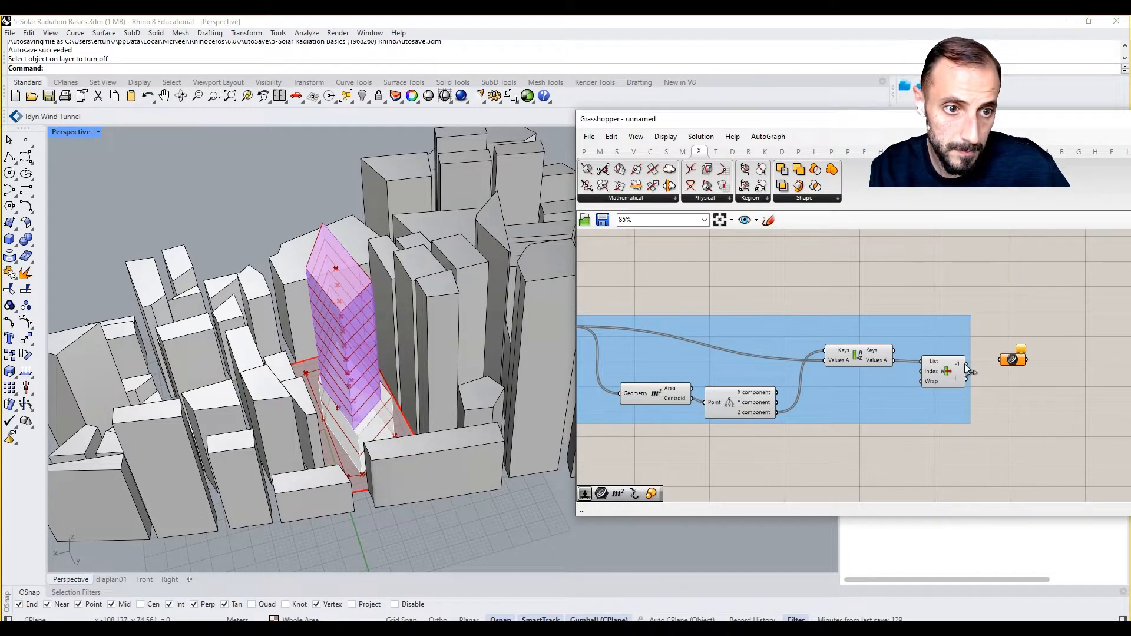
scroll(1024, 348, "down", 2)
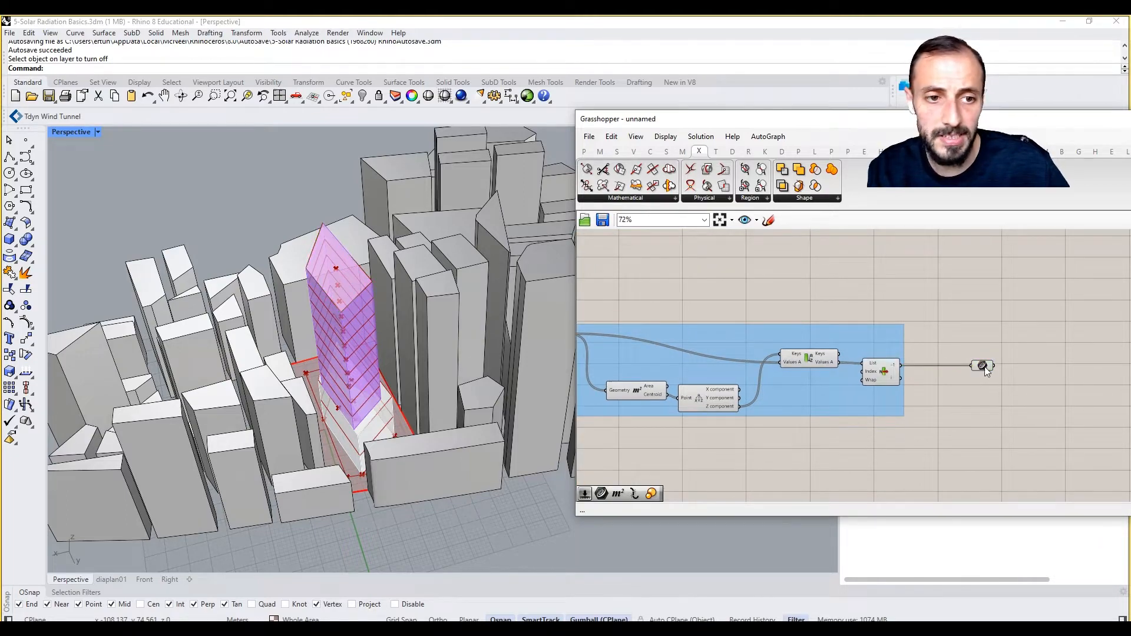
Examine in the viewport which floor outline of the tower the new Curve parameter holds.
right_click_drag(306, 323, 371, 345)
scroll(1032, 365, "down", 3)
scroll(982, 355, "up", 4)
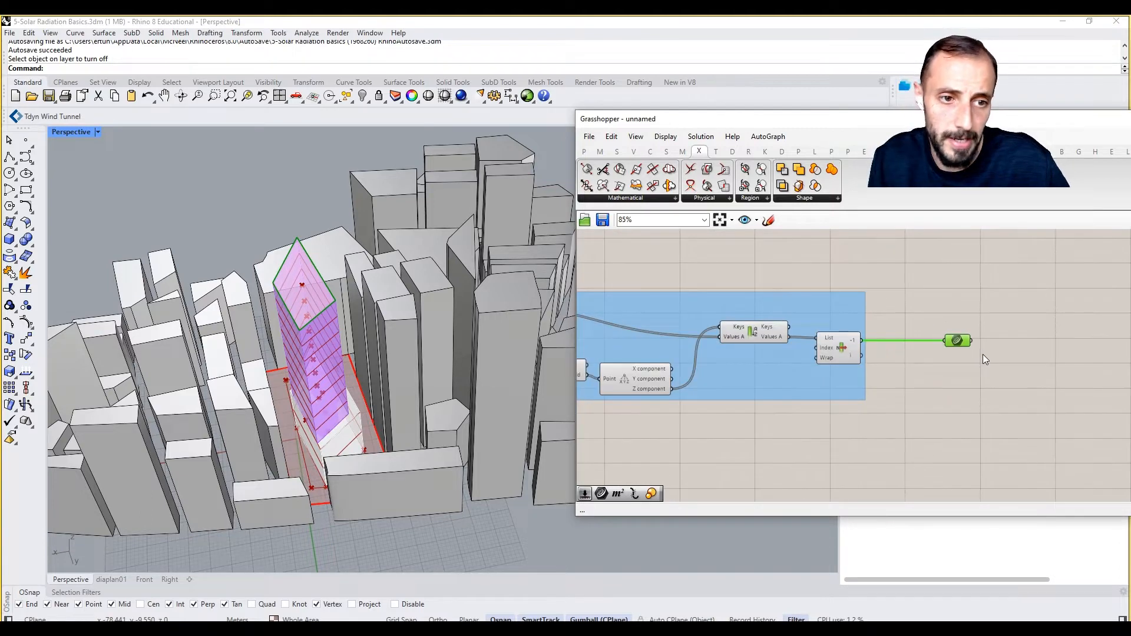
right_click_drag(1010, 351, 962, 333)
left_click(1049, 328)
scroll(1034, 329, "down", 3)
right_click(1034, 329)
scroll(963, 335, "up", 3)
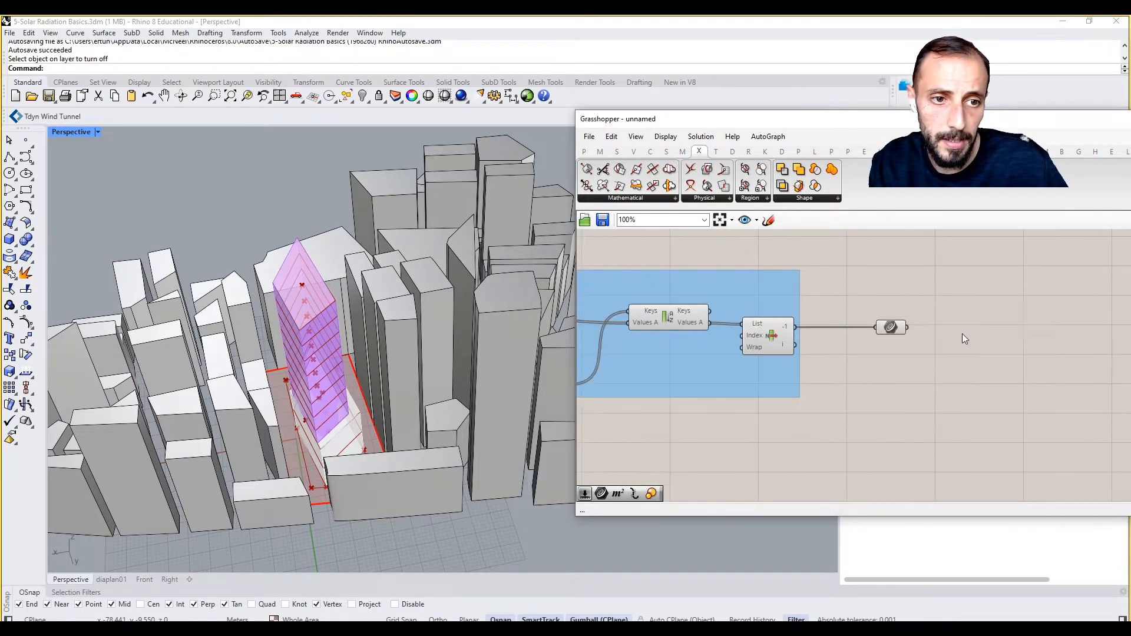
double_click(962, 339)
type("seg")
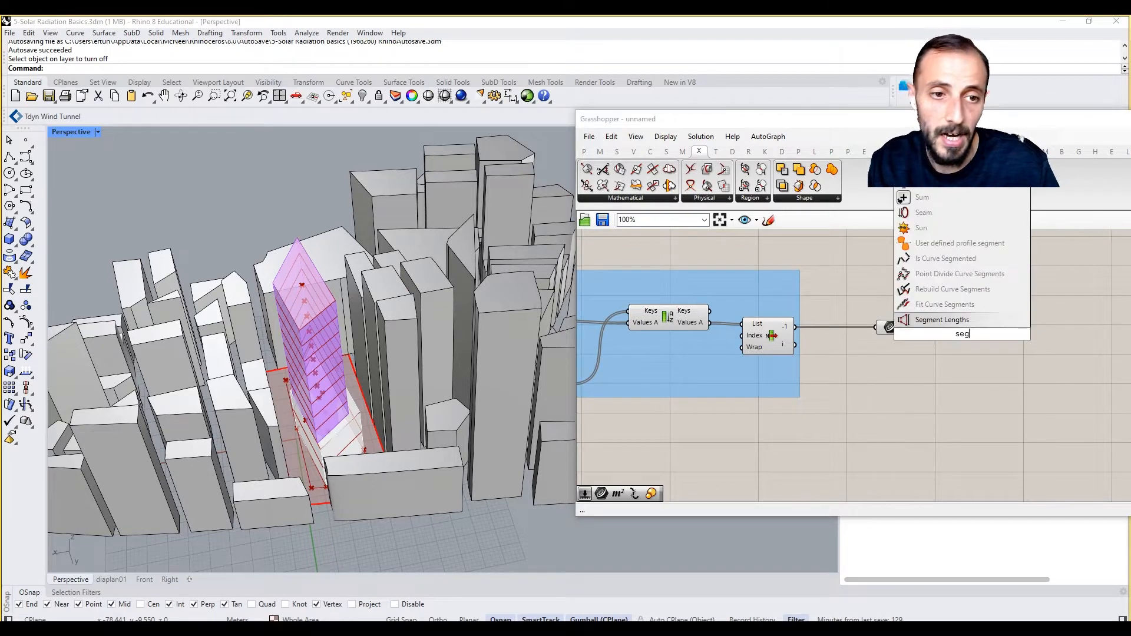
key("Escape")
Add an Explode component after the new Curve parameter and connect the curve to its Curve input.
double_click(962, 334)
type("explode")
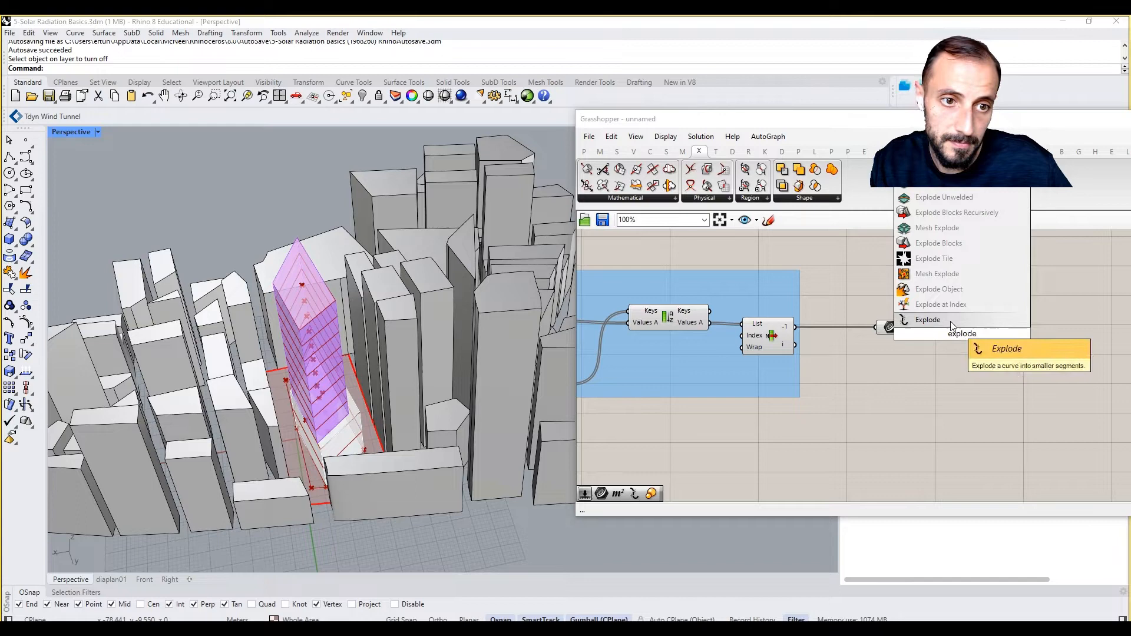
left_click(950, 321)
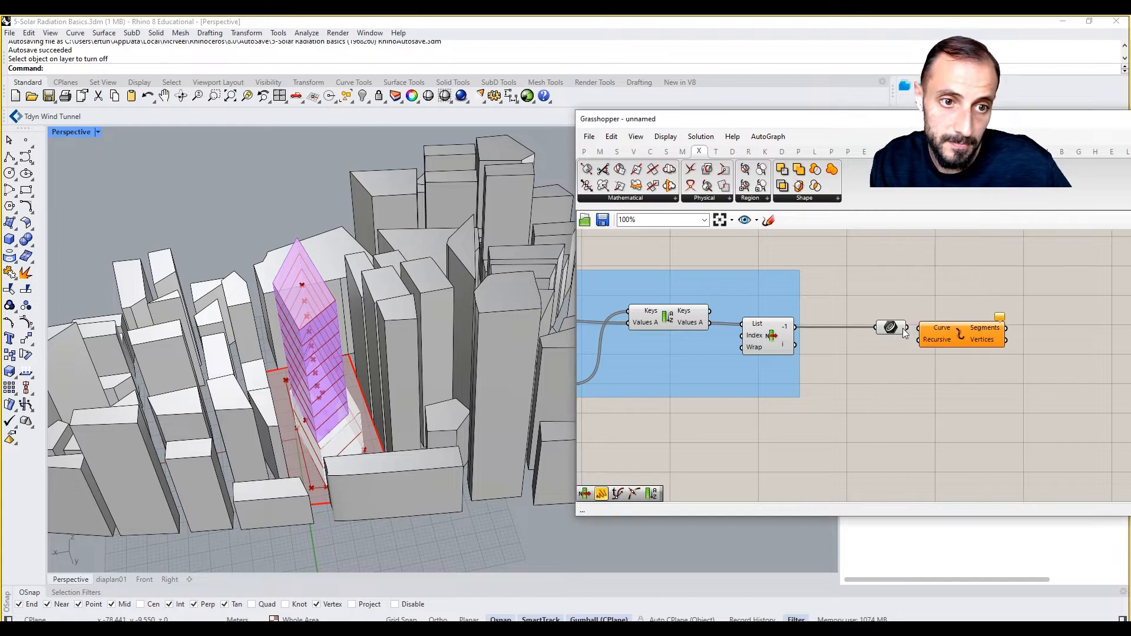
left_click_drag(939, 332, 1014, 324)
right_click_drag(1014, 323, 798, 353)
left_click_drag(796, 354, 799, 367)
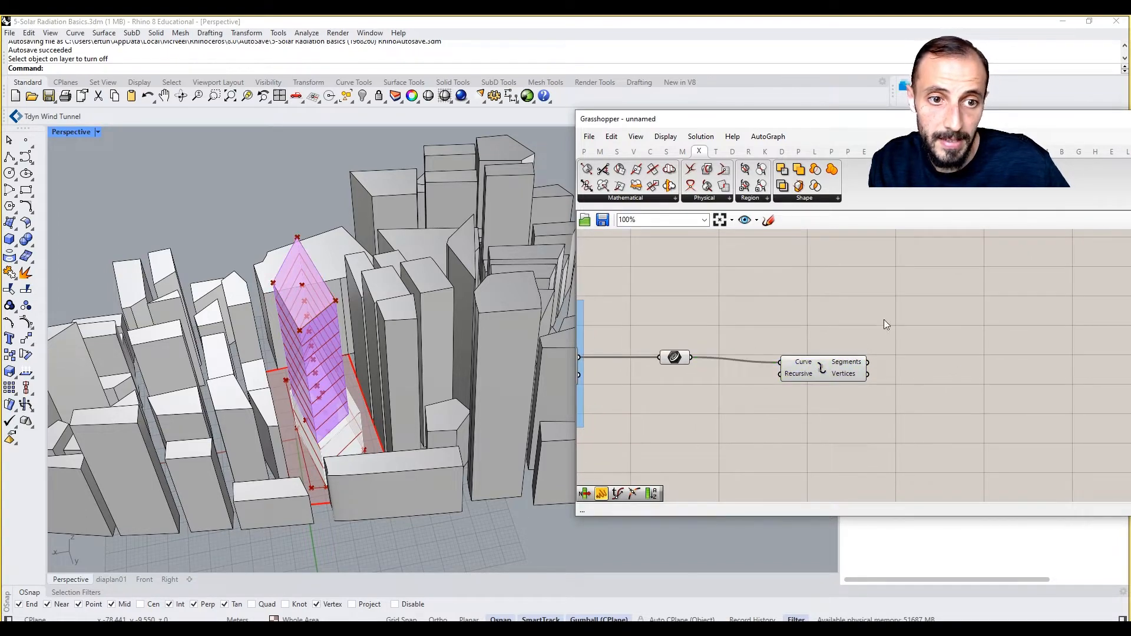
Add an Evaluate Curve component, feed it the exploded Segments, and reparameterize its Curve input.
double_click(884, 319)
type("curve e")
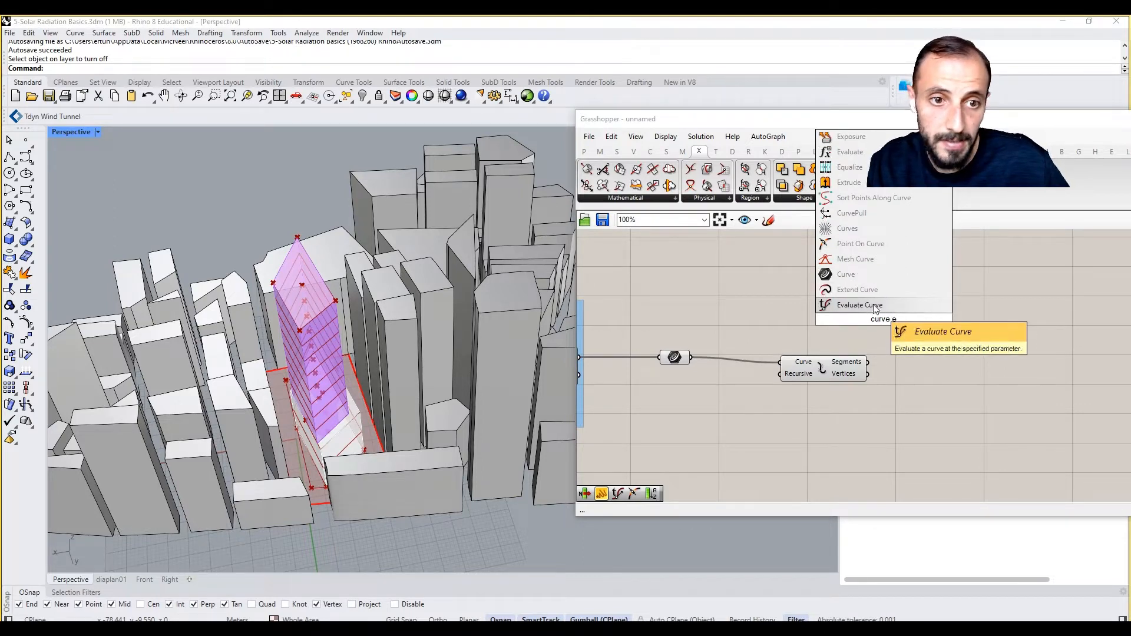
left_click(873, 304)
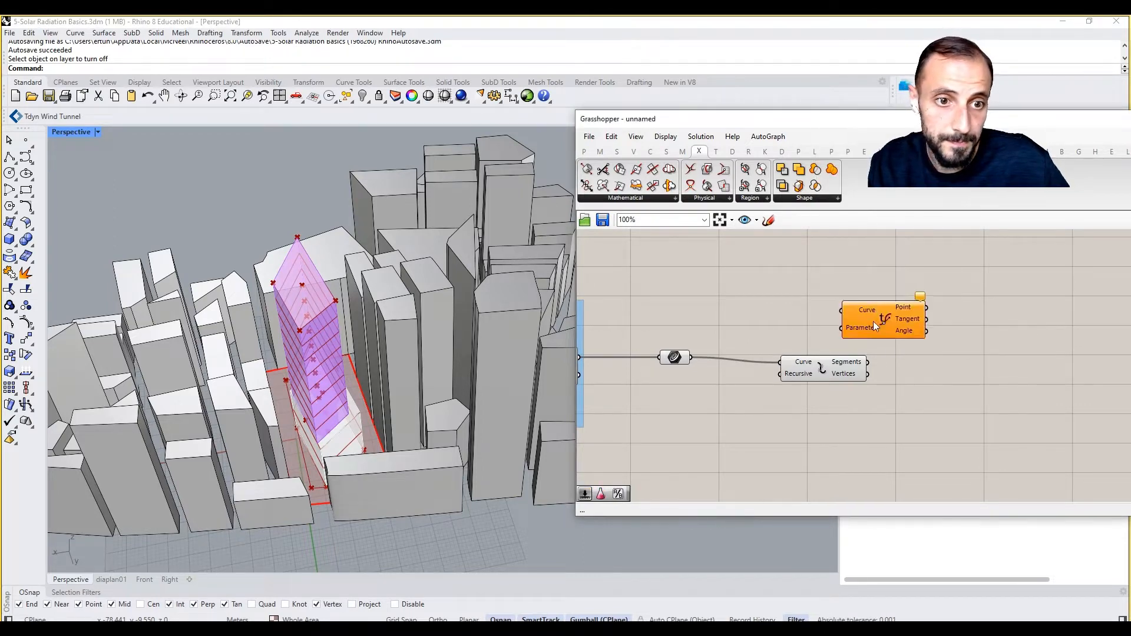
right_click(930, 370)
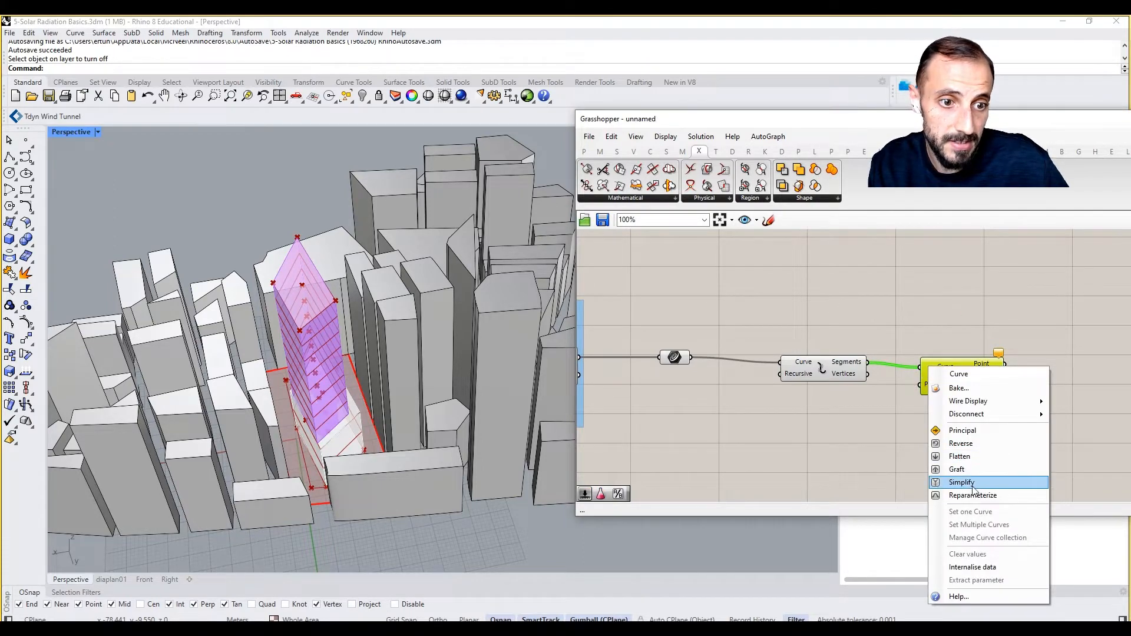
left_click(971, 490)
double_click(844, 448)
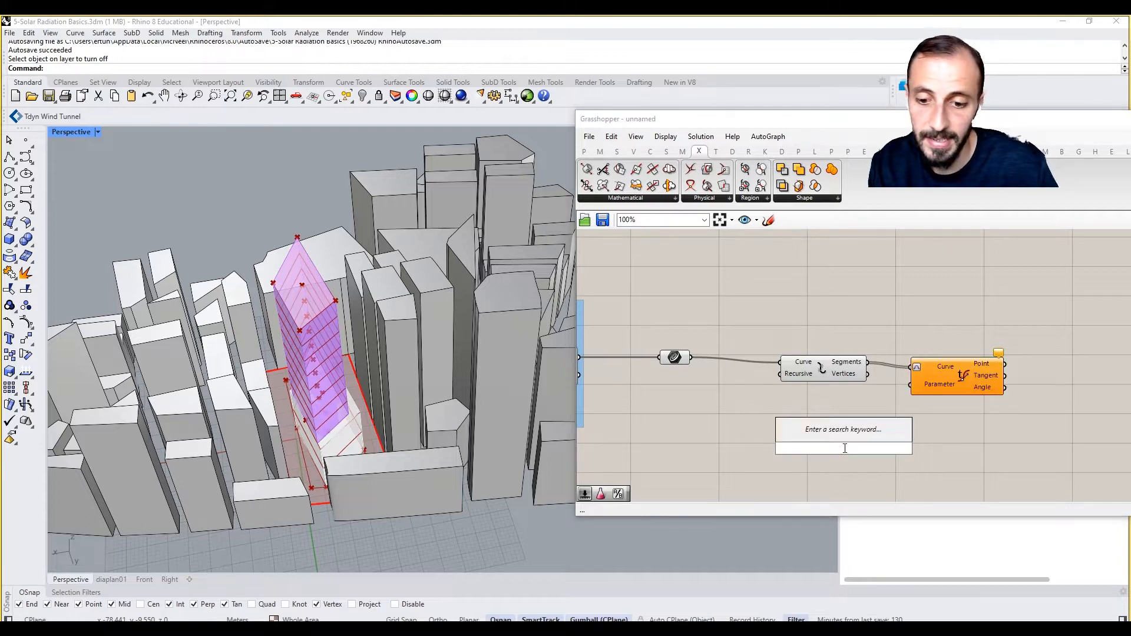
key("Escape")
Copy the outlined gene pool group from the first purple group to below the new Explode component.
scroll(843, 447, "down", 8)
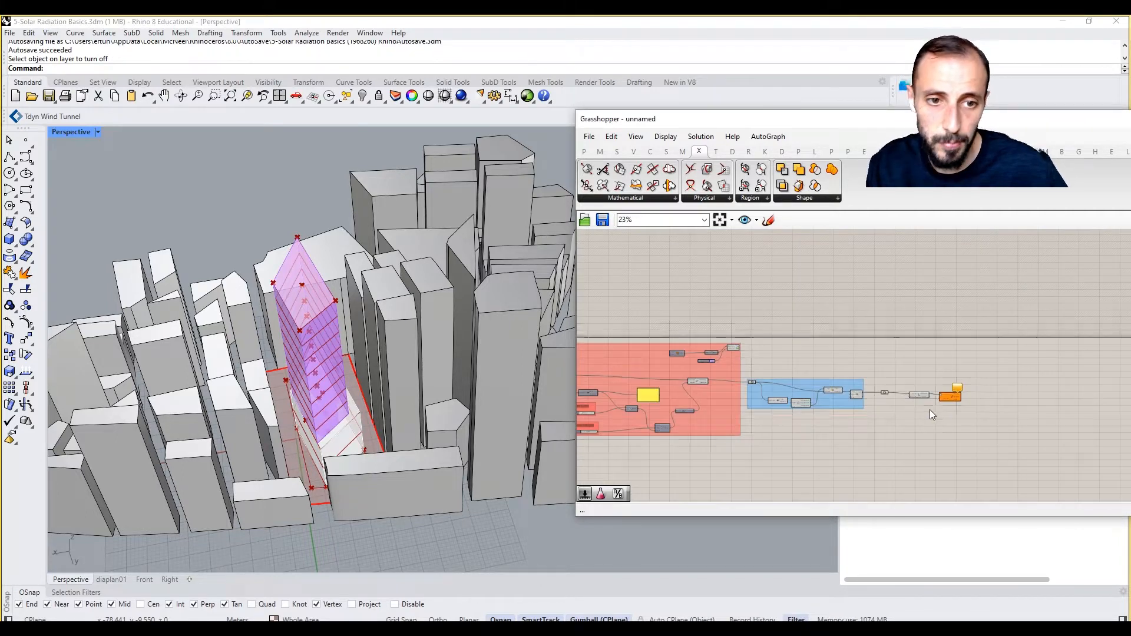
scroll(786, 374, "up", 5)
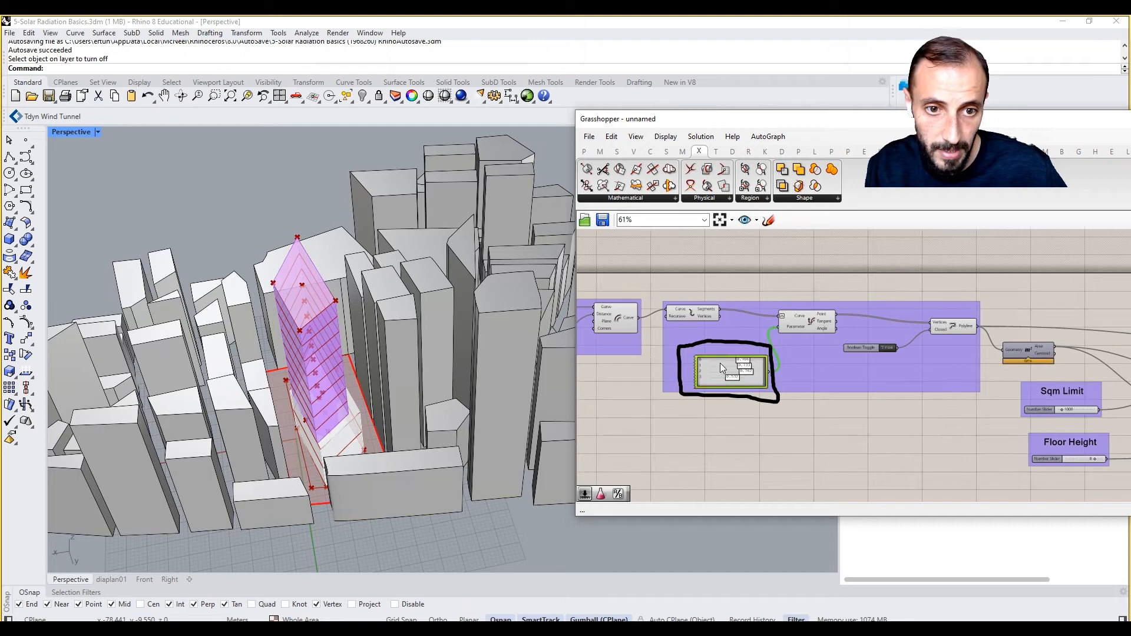
left_click(723, 341)
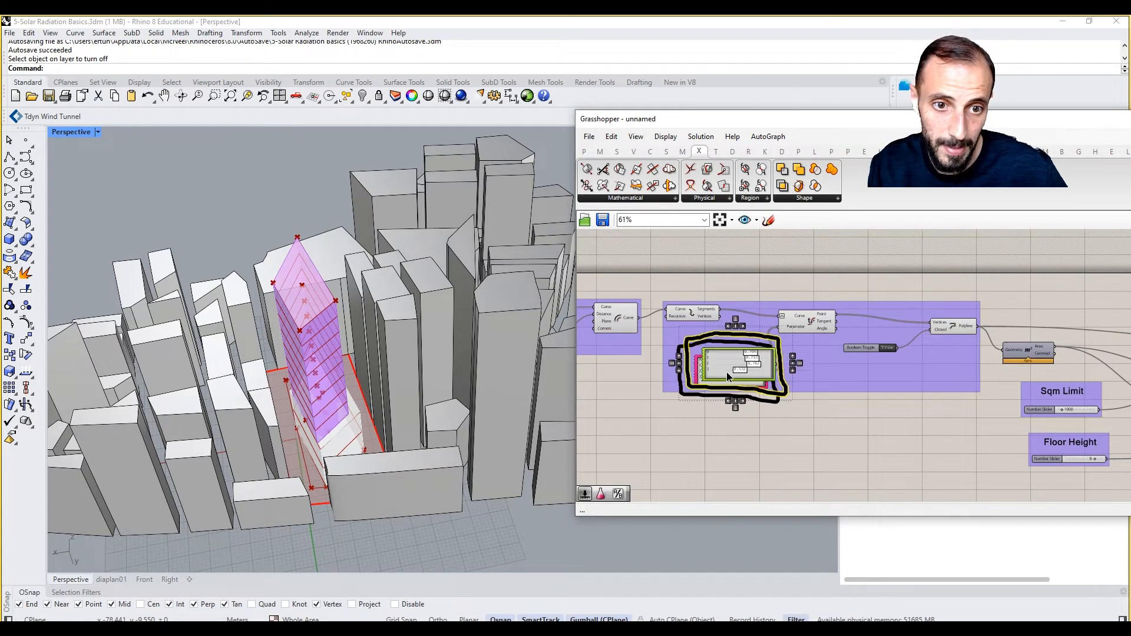
scroll(726, 372, "down", 10)
left_click_drag(726, 372, 1064, 405)
scroll(1064, 405, "up", 5)
scroll(1063, 406, "up", 8)
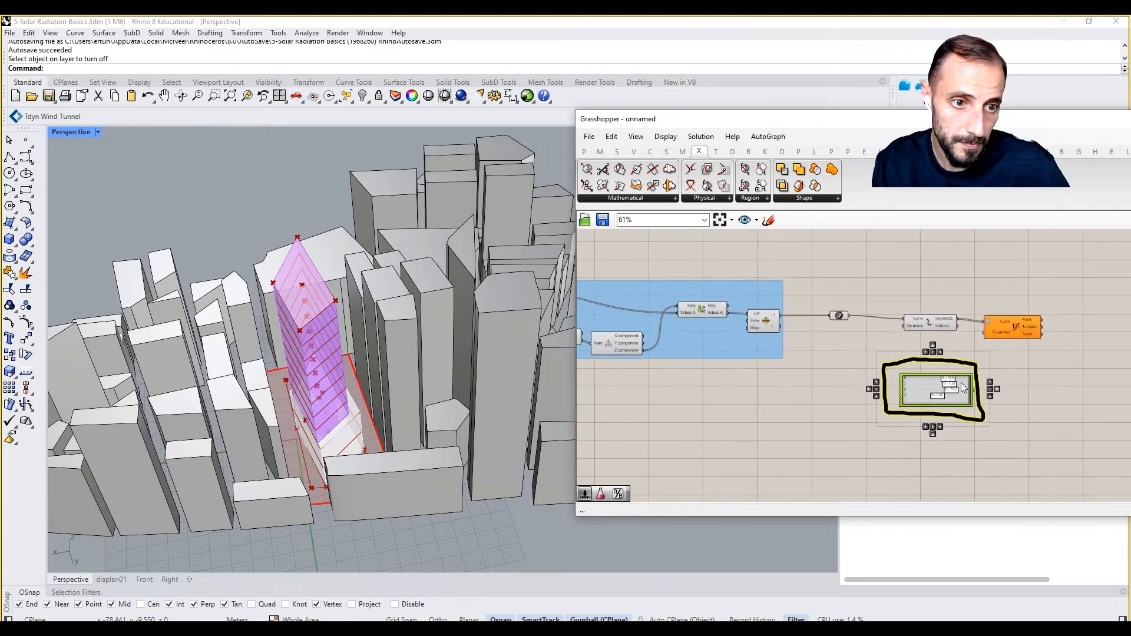
Connect the copied gene pool to the Parameter input of the new Evaluate Curve component.
left_click_drag(993, 326, 988, 305)
right_click_drag(1076, 353, 889, 385)
left_click(889, 385)
left_click_drag(847, 345, 926, 349)
right_click_drag(926, 353, 891, 356)
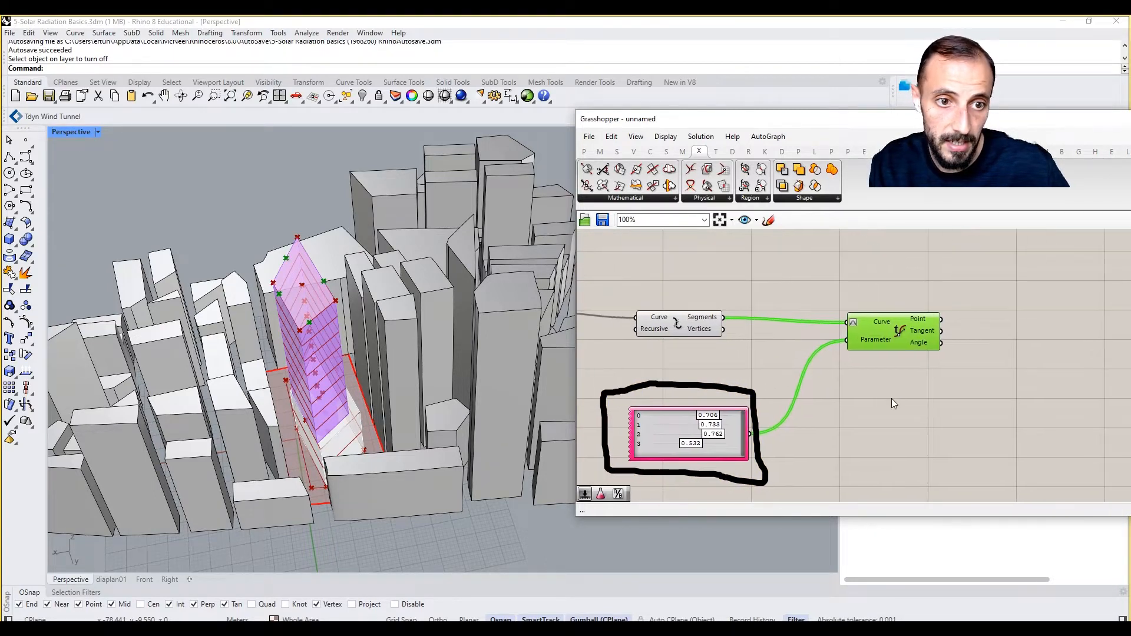
Add a PolyLine component after Evaluate Curve and feed the evaluated points into its Vertices input.
double_click(990, 379)
type("poly")
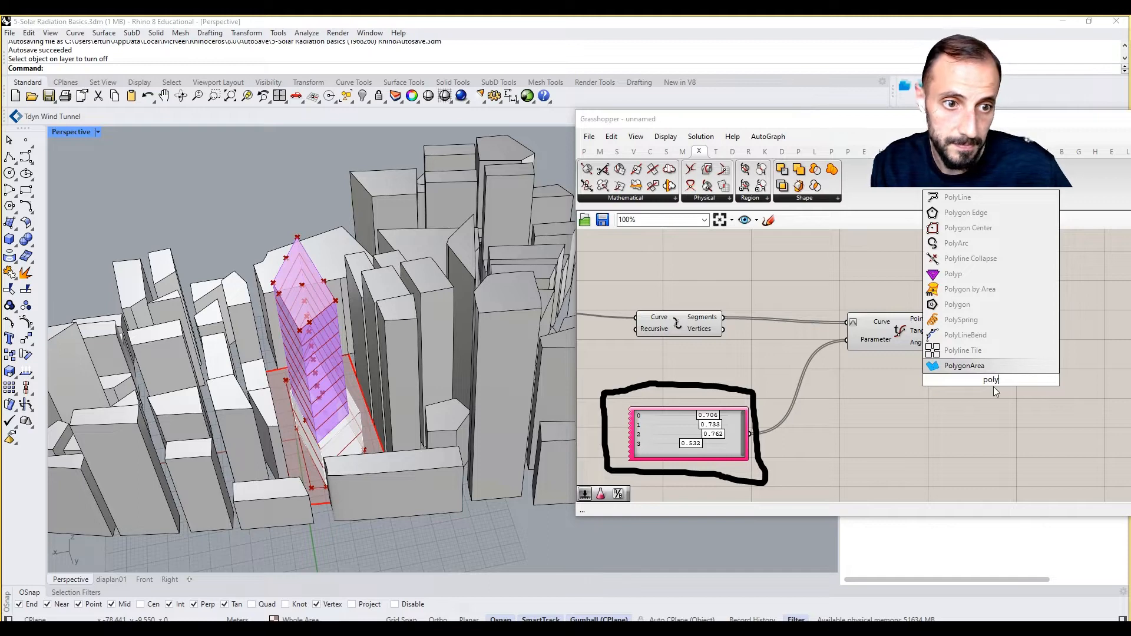
type(";ine")
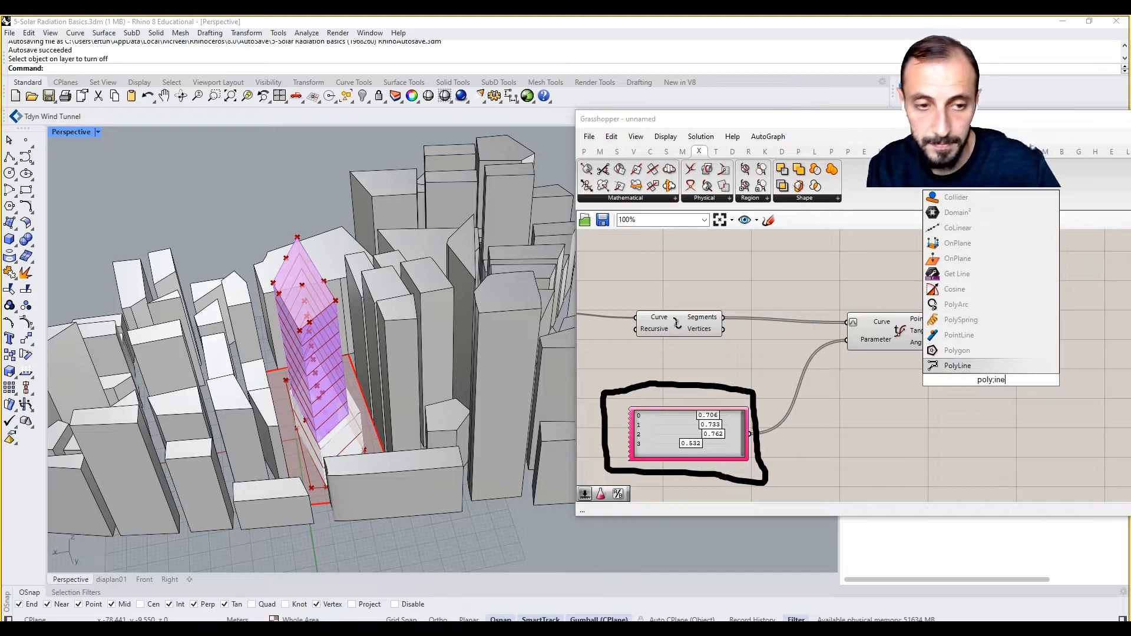
left_click(965, 366)
left_click_drag(948, 360, 1008, 345)
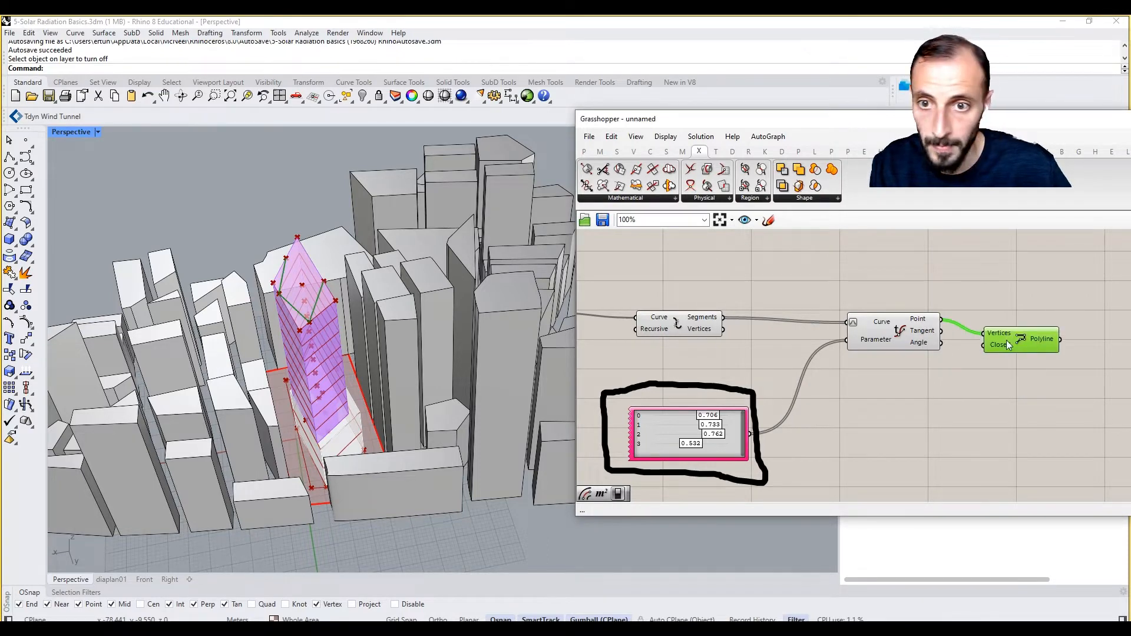
Add a Boolean Toggle set to True and connect it to the PolyLine's Closed input.
double_click(982, 426)
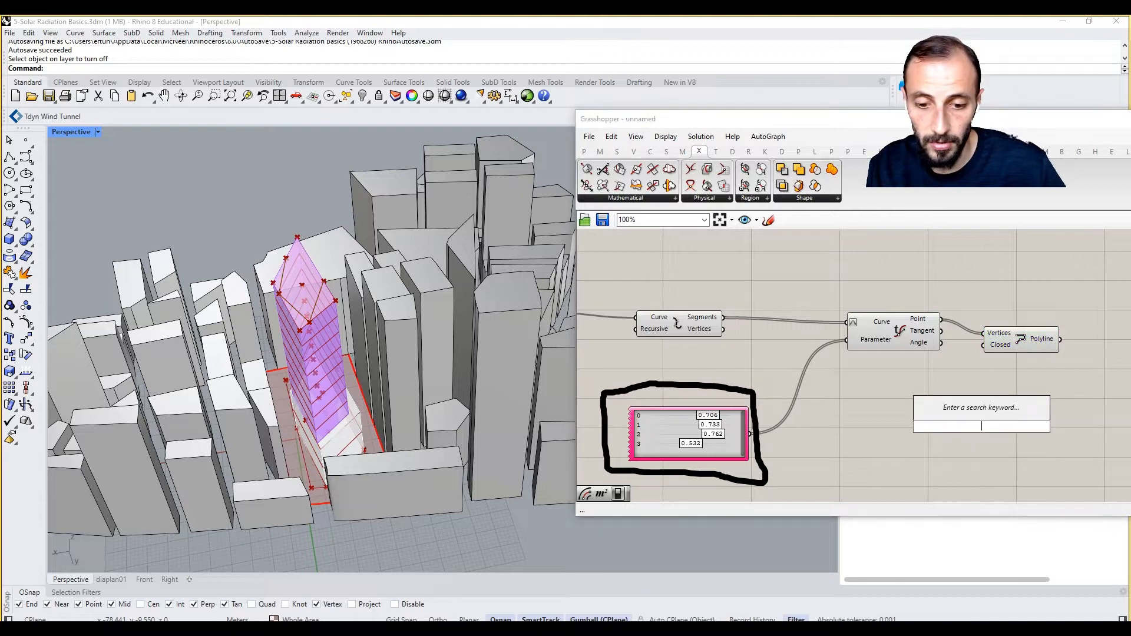
type("close")
key("Escape")
double_click(992, 384)
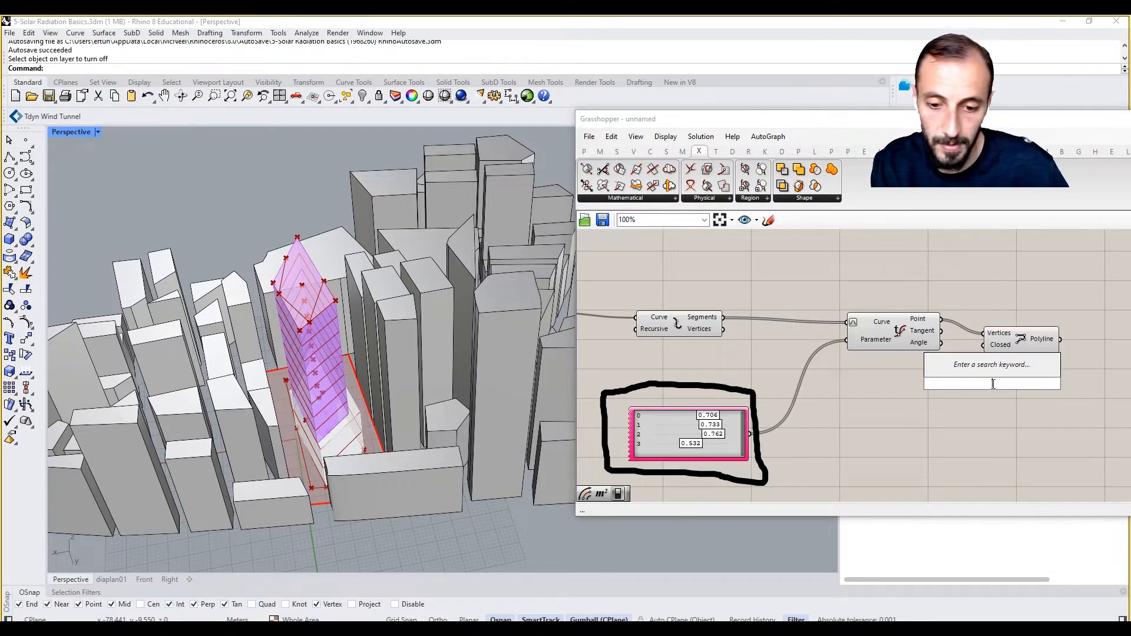
type("toggle")
left_click(969, 354)
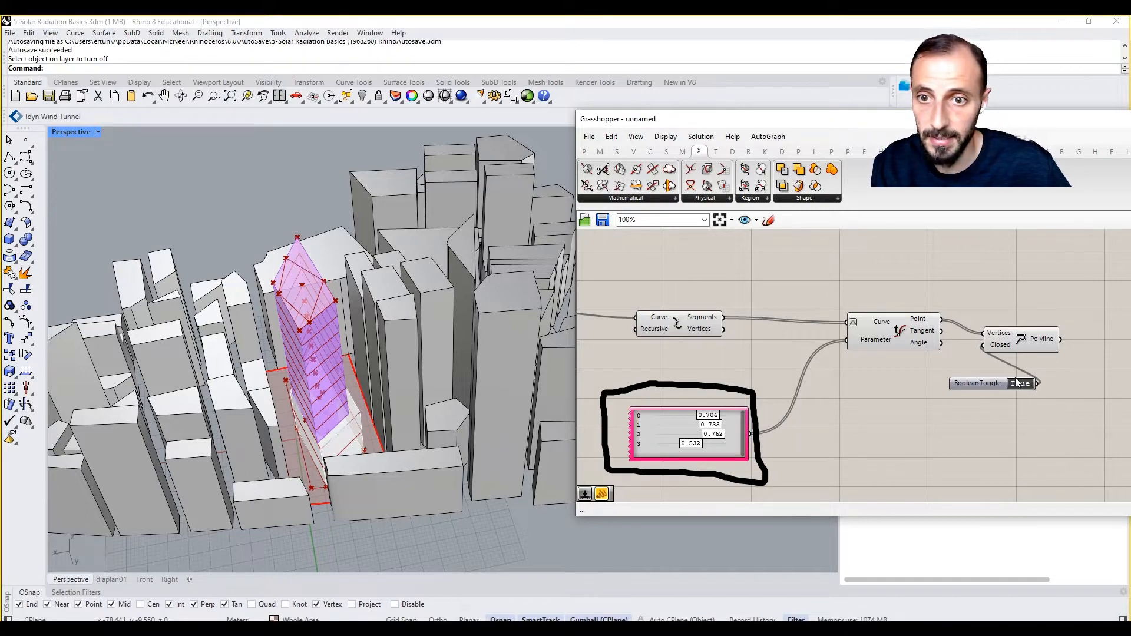
left_click(1015, 344)
right_click_drag(346, 336, 297, 282)
scroll(297, 283, "up", 4)
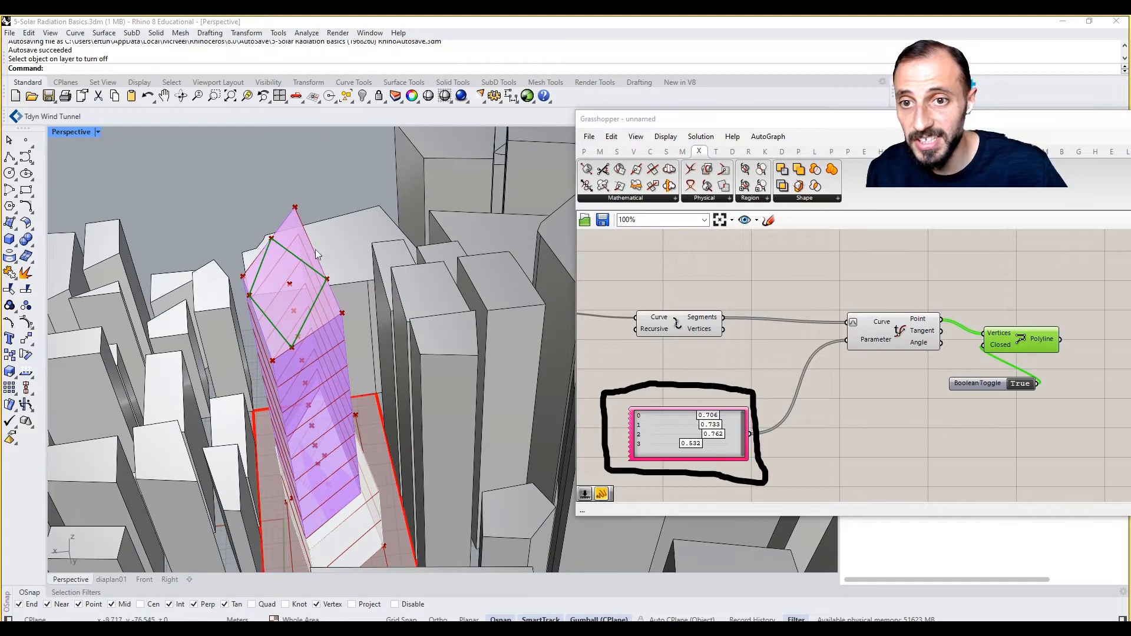
scroll(969, 377, "down", 3)
Move the Explode, gene pool, Evaluate Curve, PolyLine and toggle components farther along the canvas to free space before them.
left_click_drag(1021, 320, 762, 460)
right_click_drag(794, 453, 726, 452)
left_click_drag(740, 414, 927, 416)
scroll(901, 388, "up", 3)
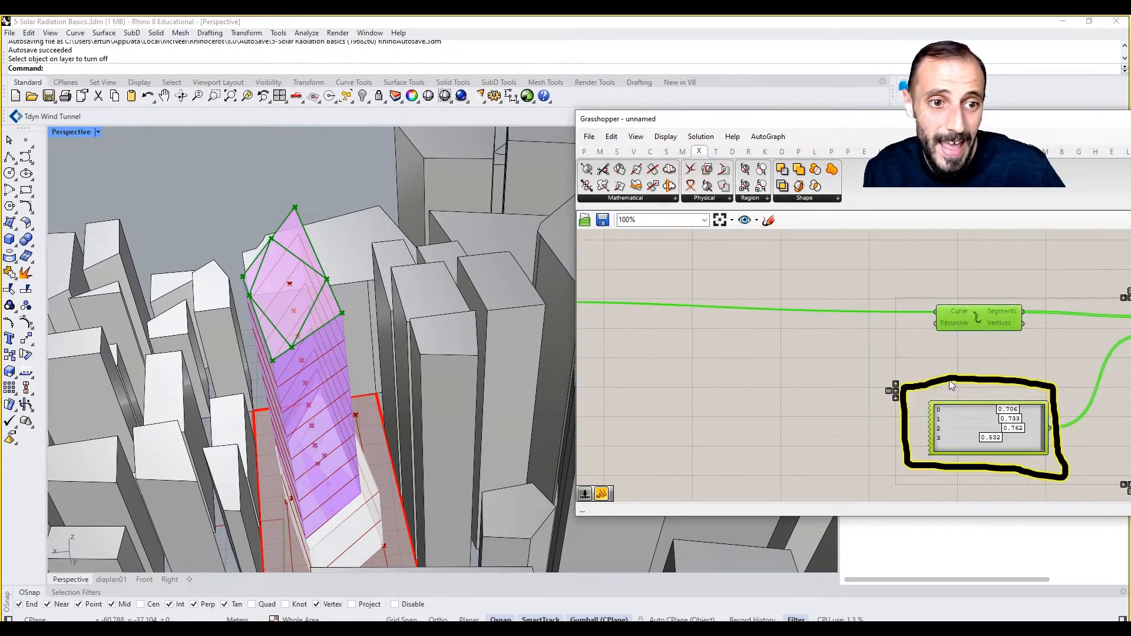
right_click_drag(898, 387, 1038, 393)
Copy the whole red massing group with its sliders, Scale, Area, Sqm Limit and Floor Height parts to below the new polyline components.
scroll(1038, 393, "down", 4)
right_click_drag(837, 385, 1078, 373)
right_click_drag(731, 371, 987, 354)
scroll(777, 353, "up", 4)
scroll(895, 348, "down", 2)
scroll(695, 321, "up", 2)
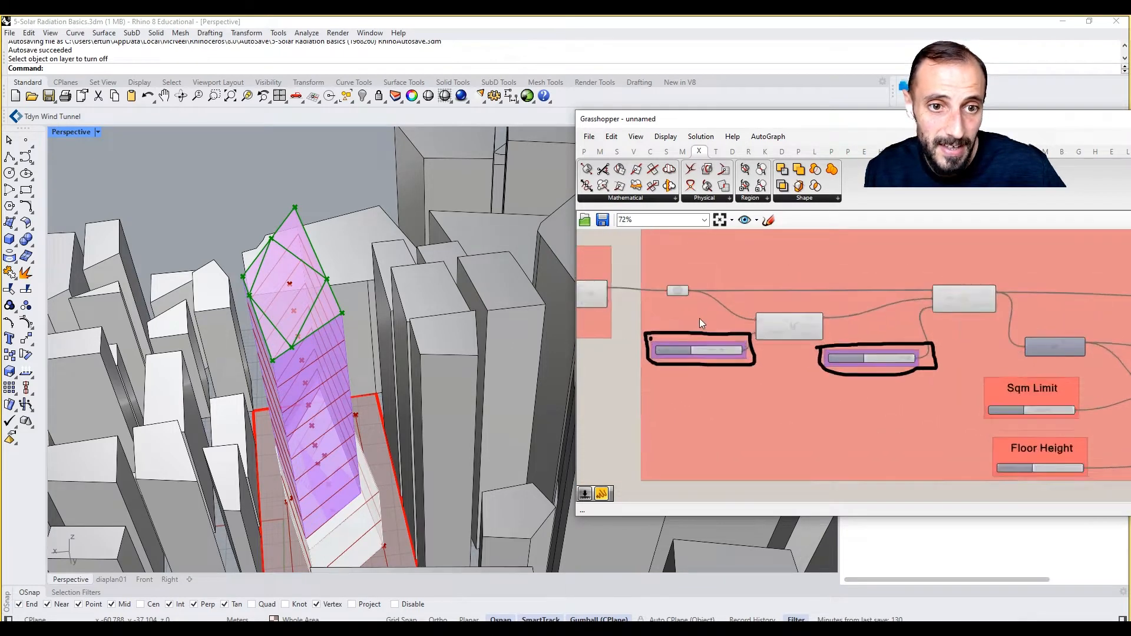
scroll(695, 319, "down", 2)
left_click_drag(651, 465, 1069, 284)
scroll(966, 354, "down", 2)
scroll(1049, 432, "up", 2)
left_click_drag(1041, 412, 872, 263, "shift")
scroll(891, 320, "down", 3)
right_click_drag(891, 320, 876, 342)
left_click_drag(1017, 252, 904, 290)
scroll(904, 290, "down", 4)
right_click_drag(900, 306, 778, 324)
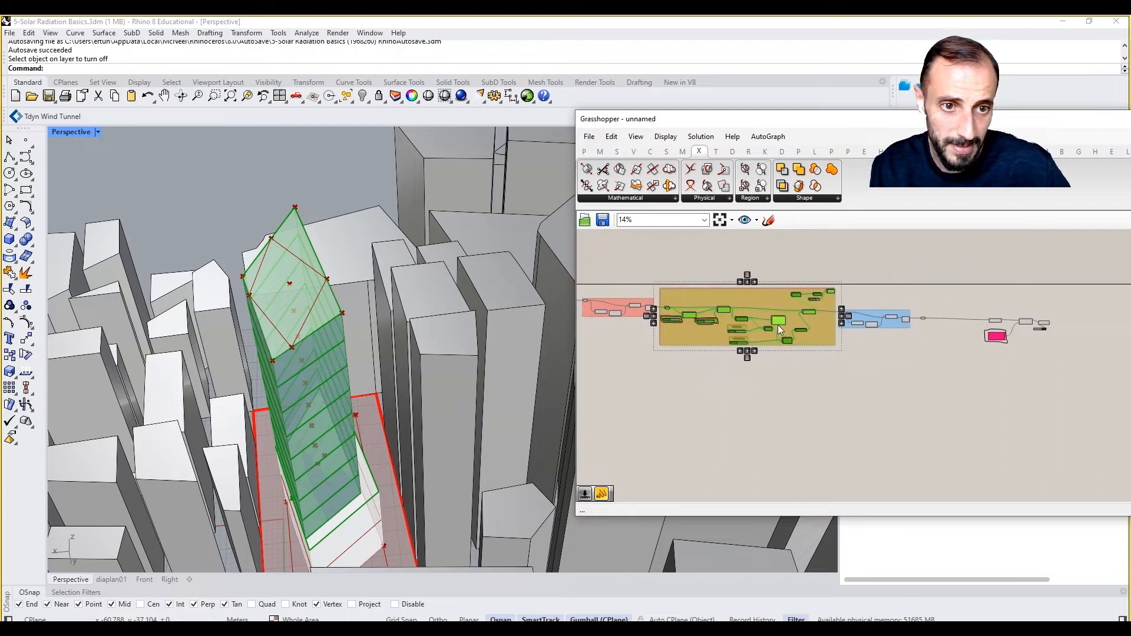
left_click_drag(784, 323, 1034, 386, "alt")
scroll(963, 353, "up", 3)
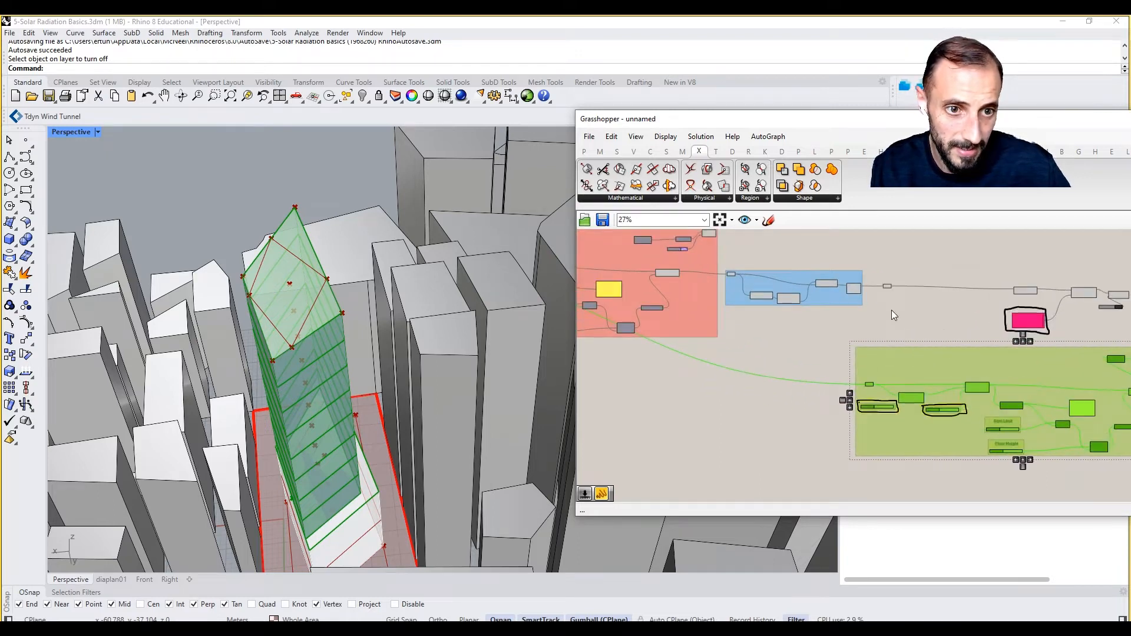
Recolour the copied massing group light blue by sampling the colour of the existing blue group.
left_click(889, 339)
right_click(903, 372)
mouse_move(957, 501)
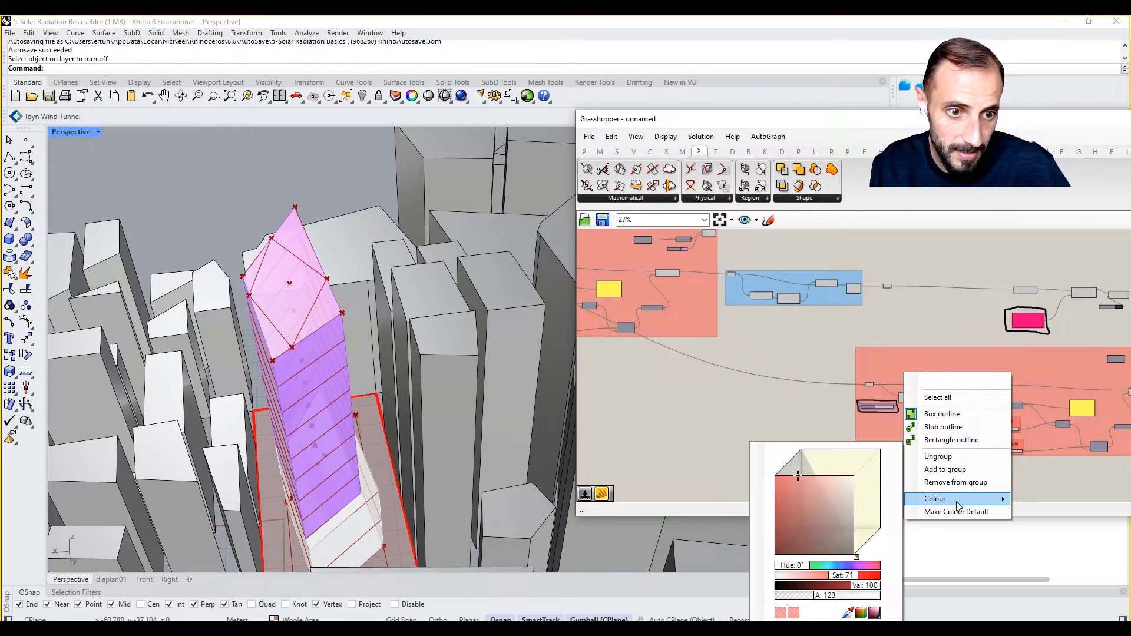
left_click(847, 613)
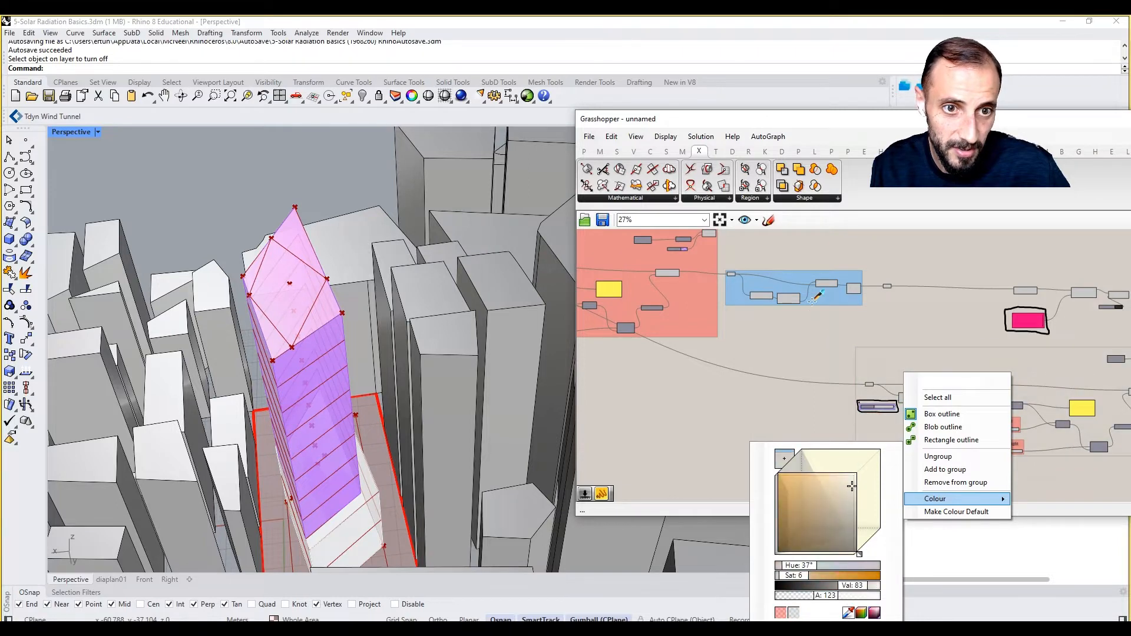
right_click_drag(922, 370, 795, 373)
Shift the new polyline components slightly along the canvas and delete the standalone Curve parameter after the blue group.
left_click_drag(1009, 261, 1038, 316)
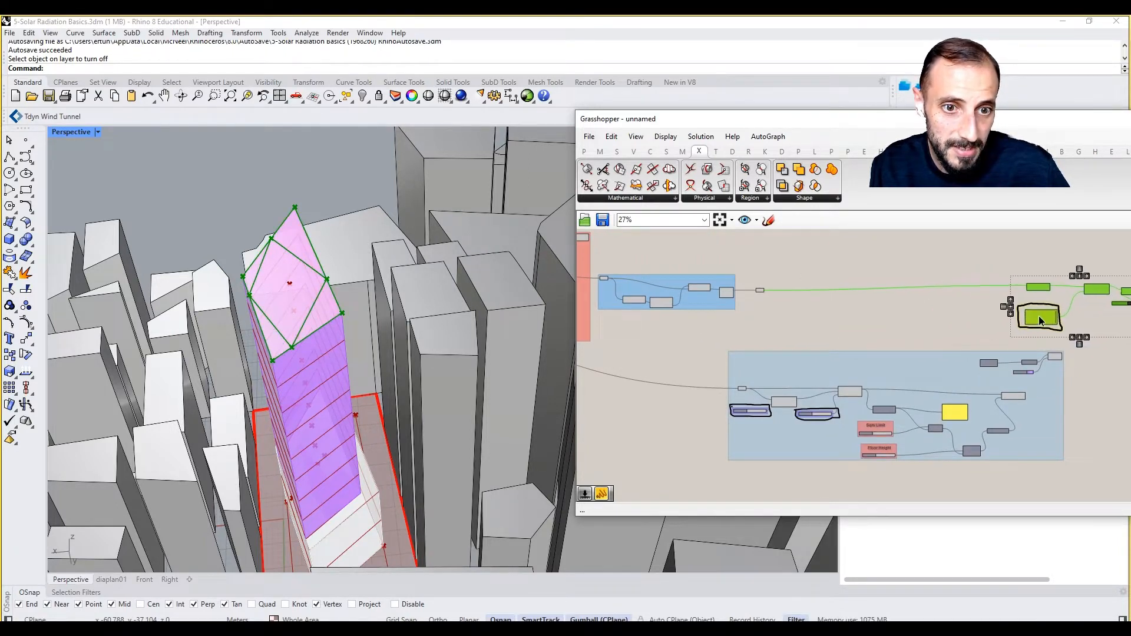
scroll(824, 314, "up", 3)
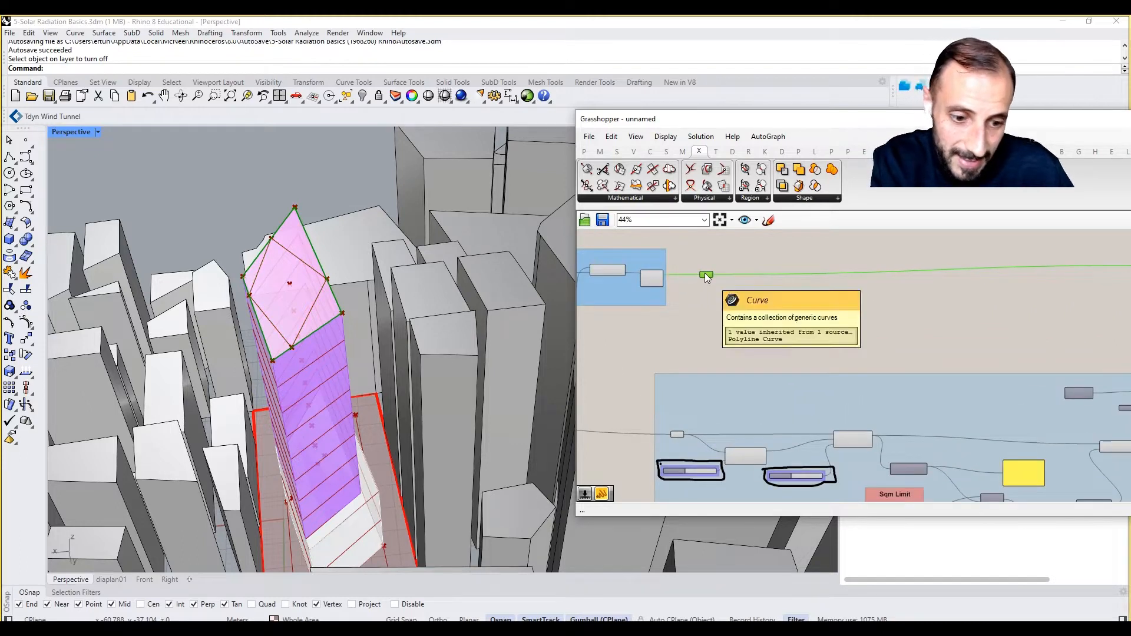
scroll(732, 332, "down", 3)
Move the polyline components farther away and place the copied massing group directly after the blue top-floor group.
left_click_drag(1059, 285, 889, 337)
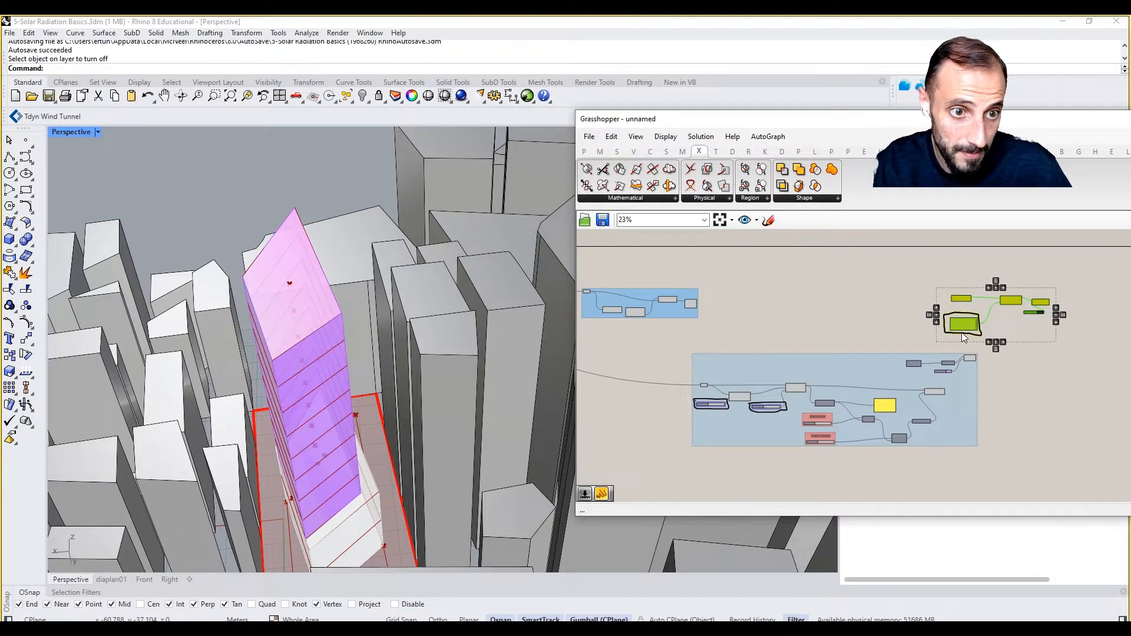
left_click_drag(961, 332, 1064, 330)
left_click_drag(828, 369, 870, 295)
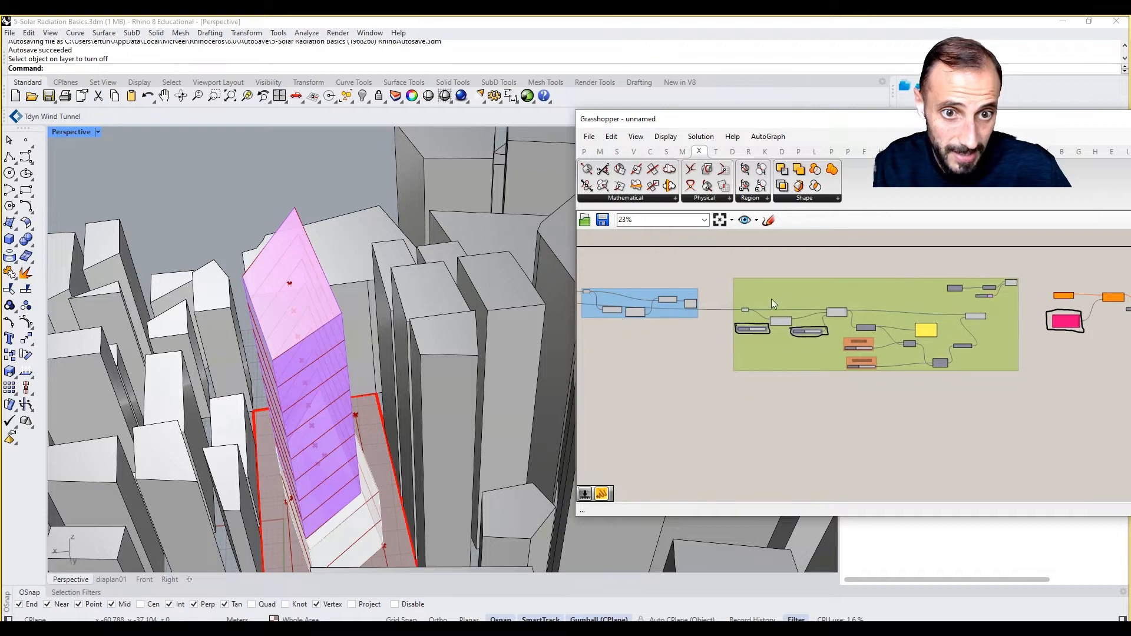
Connect the List Item output to the copied group's Curve parameter, replacing its old source.
scroll(686, 304, "up", 5)
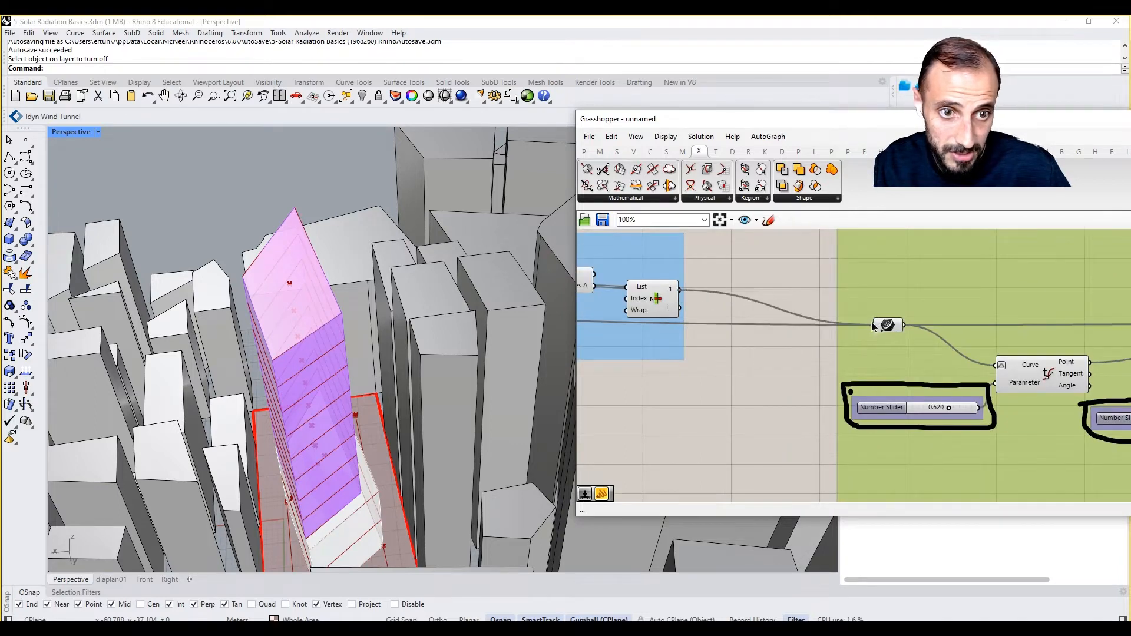
left_click_drag(873, 326, 873, 325)
scroll(380, 330, "down", 8)
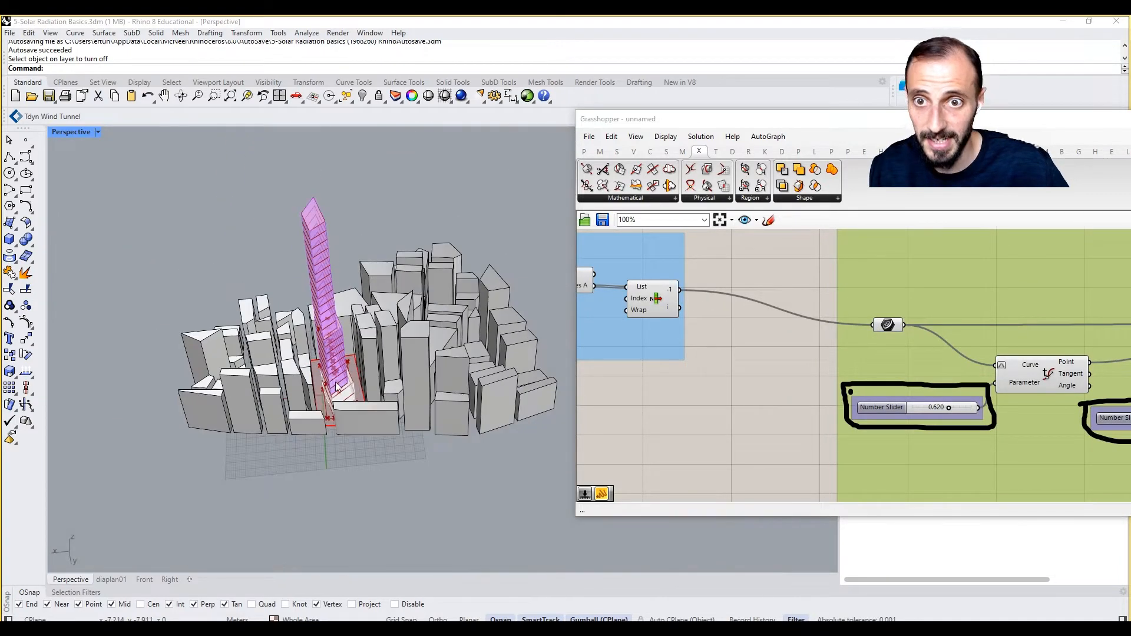
scroll(321, 244, "up", 3)
Move the Explode, gene pool, Evaluate Curve, PolyLine and toggle components to above the copied group's Scale component.
right_click_drag(1024, 406, 665, 406)
scroll(895, 381, "down", 2)
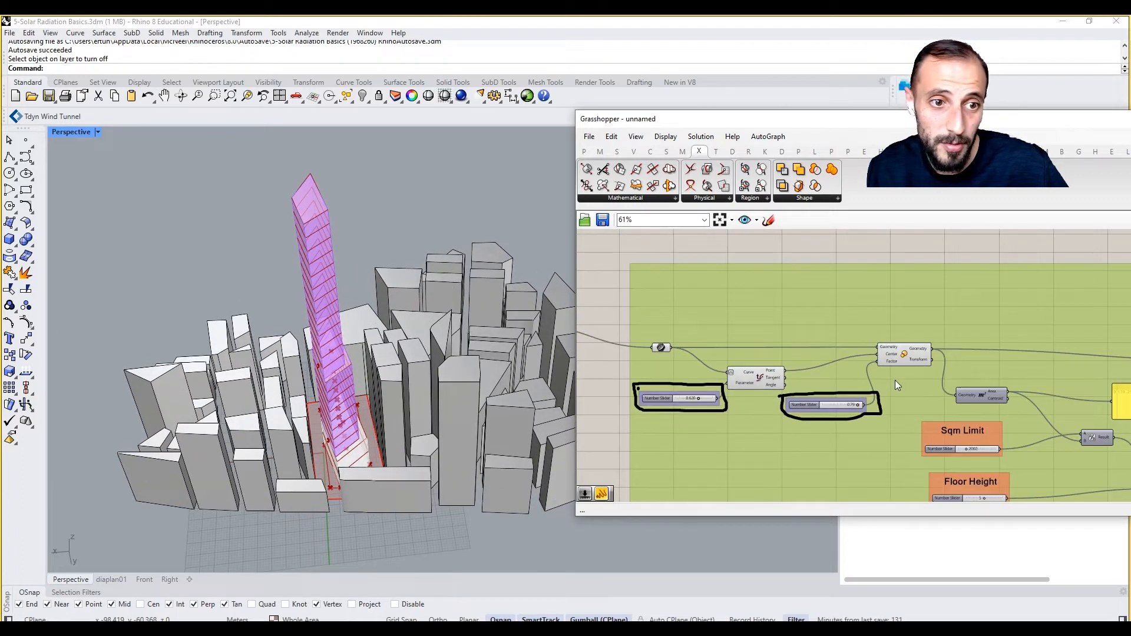
scroll(887, 377, "up", 2)
right_click_drag(978, 352, 815, 324)
left_click(768, 320)
scroll(832, 355, "down", 4)
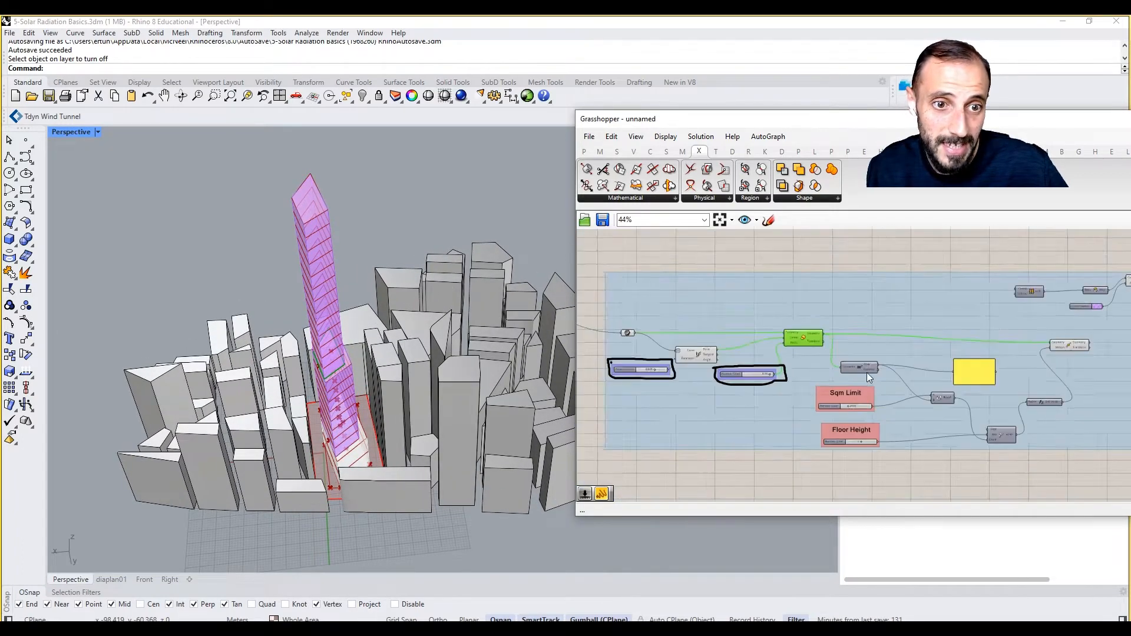
right_click_drag(947, 381, 762, 360)
scroll(762, 360, "down", 2)
left_click_drag(924, 277, 1104, 379)
left_click(1056, 348)
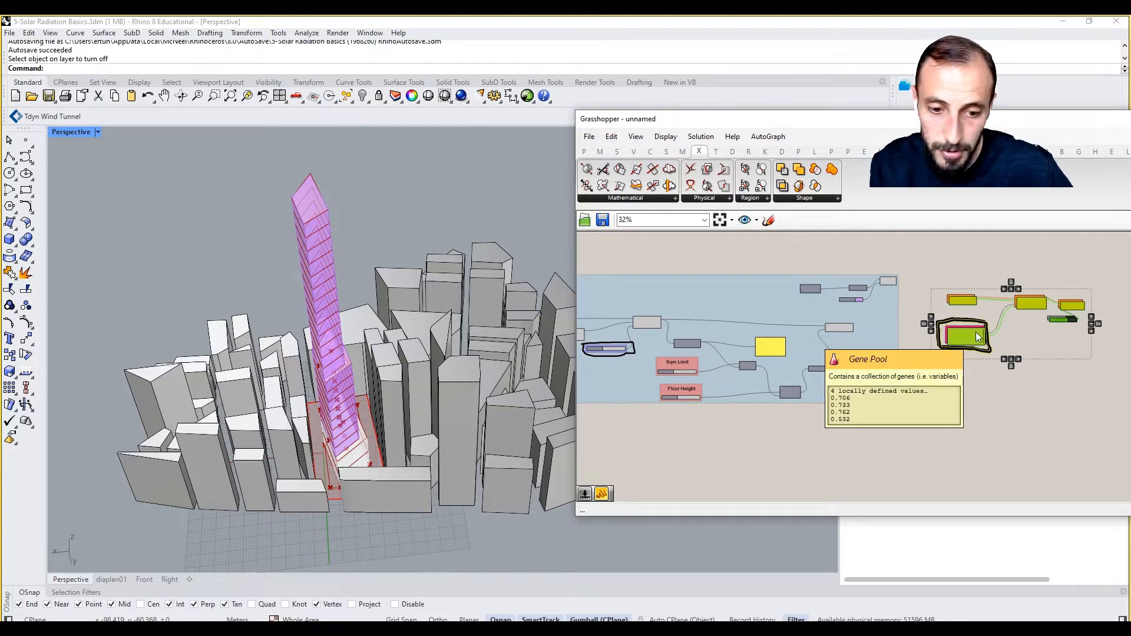
left_click_drag(929, 277, 1117, 372)
left_click_drag(966, 337, 673, 308)
Move the copied group's Area, Sqm Limit, Floor Height, Move and Loft components away from Scale to make room.
mouse_move(636, 455)
left_mouse_down()
mouse_move(818, 370)
mouse_move(843, 339)
left_mouse_up()
left_click(835, 325, "shift")
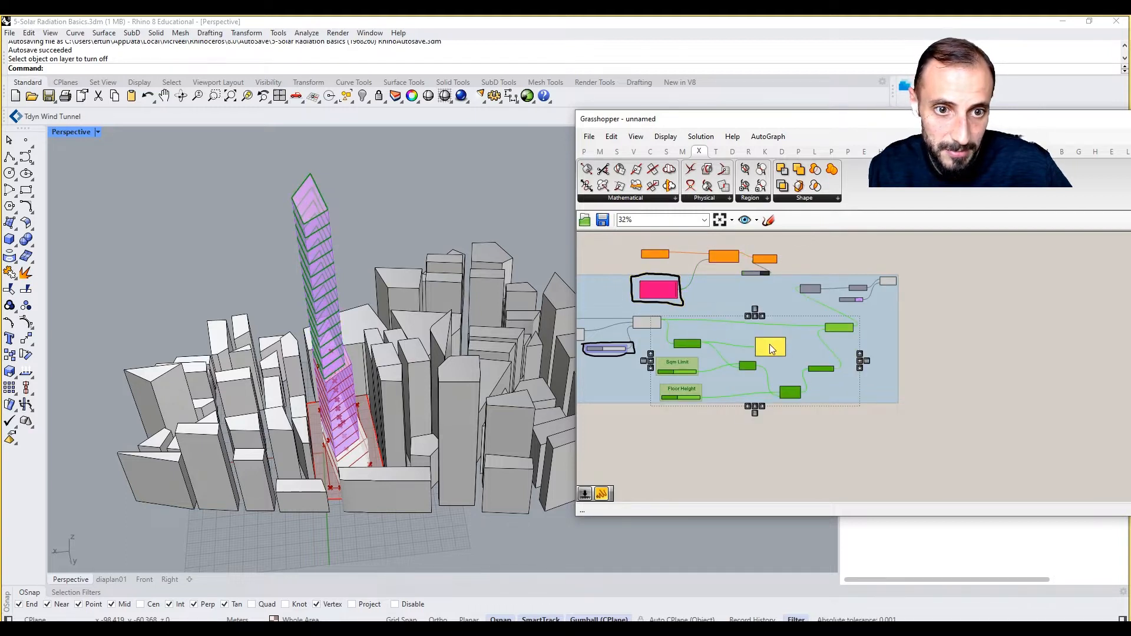
left_click_drag(793, 261, 915, 339)
left_click_drag(852, 286, 1008, 298)
Connect the Scale component's Geometry output to the Explode component's Curve input.
scroll(665, 266, "up", 3)
right_click_drag(666, 282, 784, 305)
left_click_drag(677, 238, 988, 359)
scroll(855, 365, "up", 2)
right_click_drag(746, 383, 737, 423)
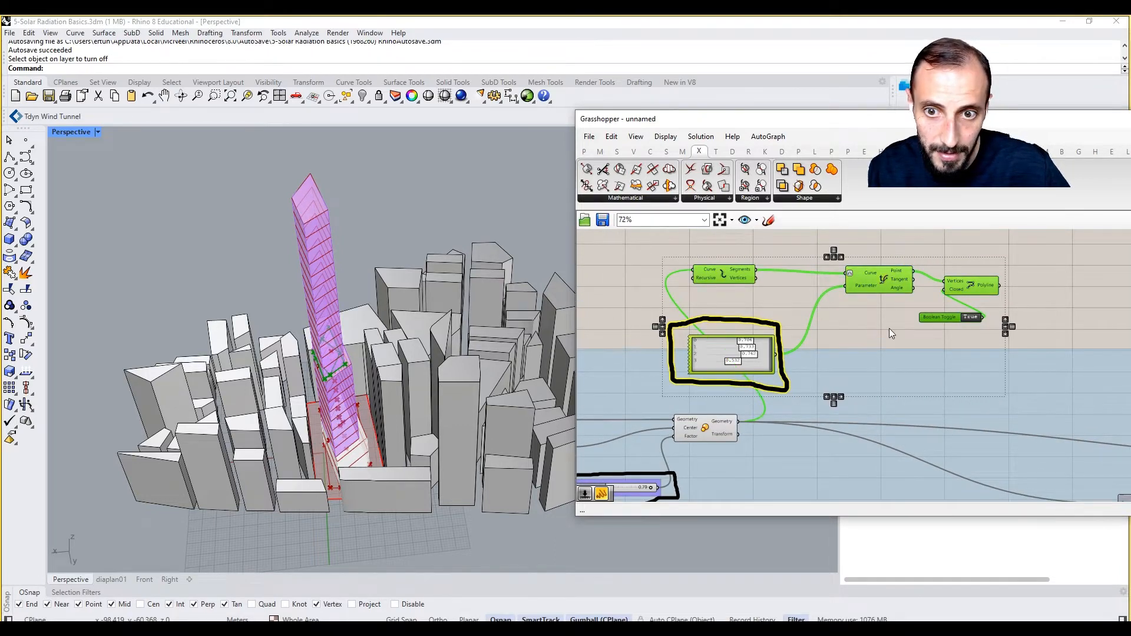
left_click(1040, 280)
Move the Explode-to-PolyLine chain with its gene pool and toggle into the blue group, between Scale and Area.
right_click_drag(1041, 280, 862, 269)
scroll(790, 285, "down", 2)
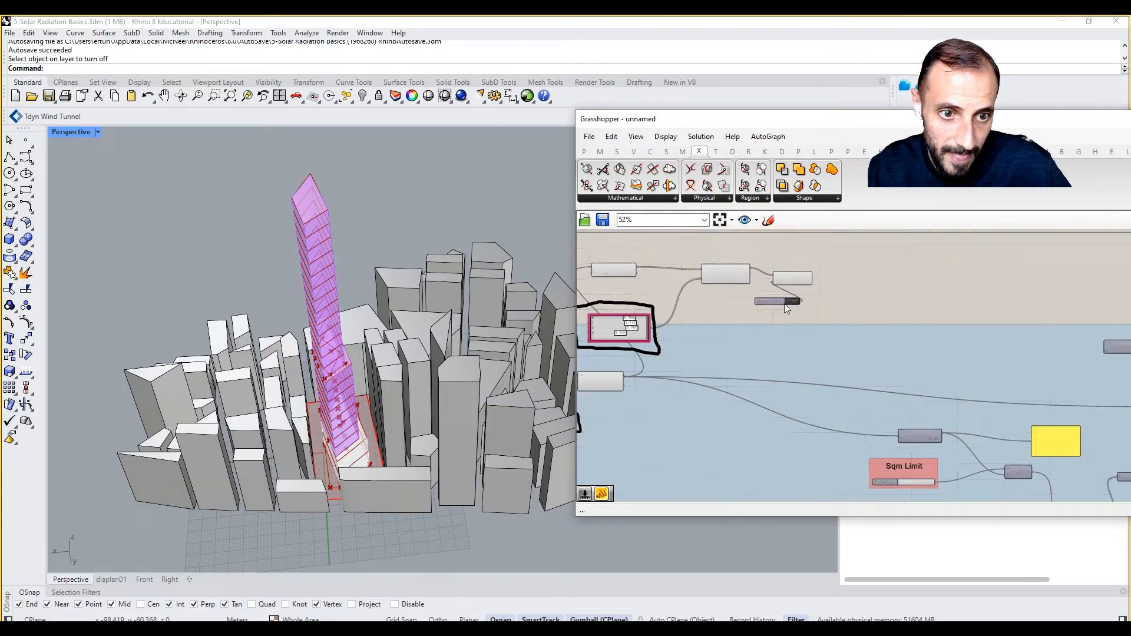
scroll(784, 303, "up", 3)
right_click_drag(782, 299, 893, 302)
scroll(893, 303, "down", 1)
left_click_drag(592, 242, 960, 382)
left_click_drag(915, 278, 995, 398)
Connect the PolyLine output to the Geometry inputs of Area and Move, replacing the scaled curve.
right_click_drag(1035, 416, 850, 308)
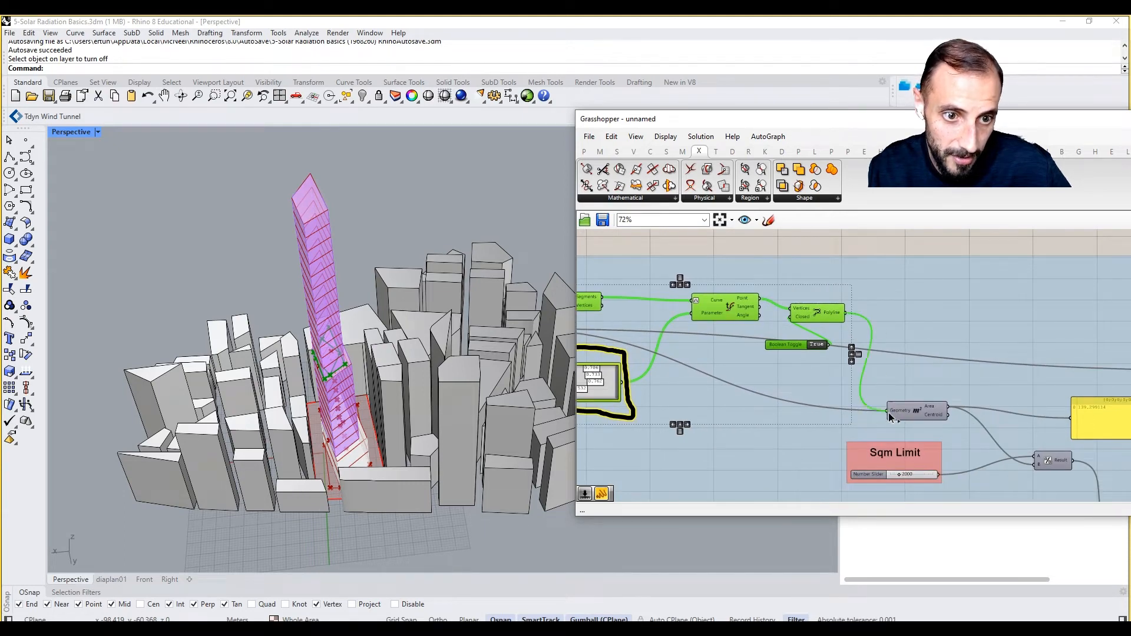
right_click_drag(888, 412, 757, 376)
left_click_drag(742, 312, 1091, 359)
scroll(339, 318, "down", 5)
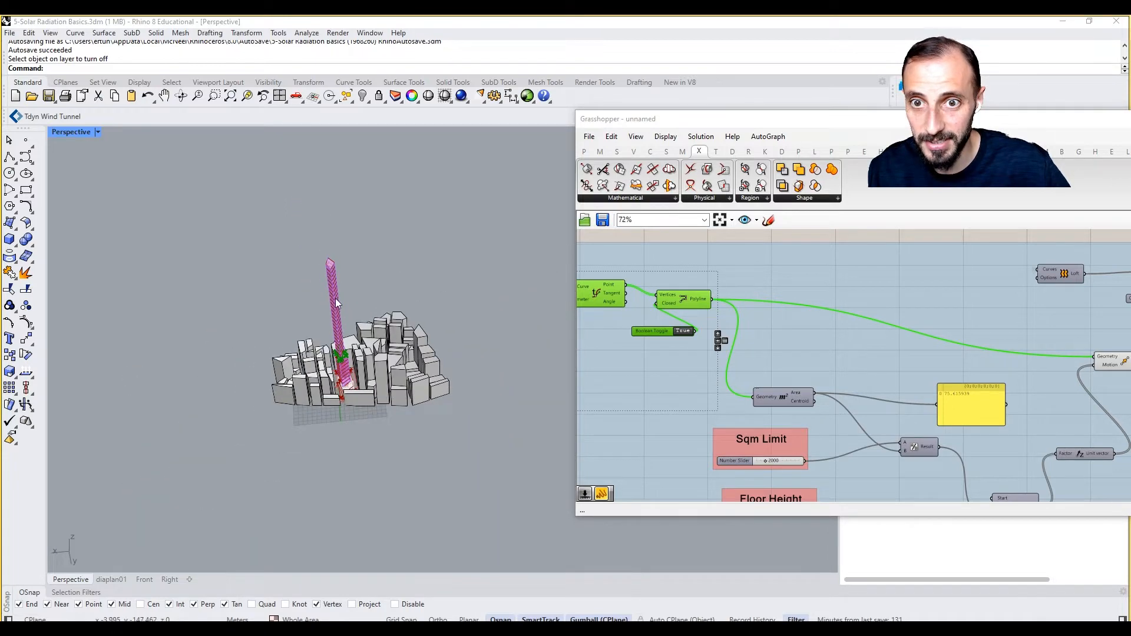
scroll(334, 298, "up", 3)
Set the third mass's Floor Height to 3 and its Sqm Limit to 1133.
right_click_drag(733, 413, 878, 331)
left_click(863, 476)
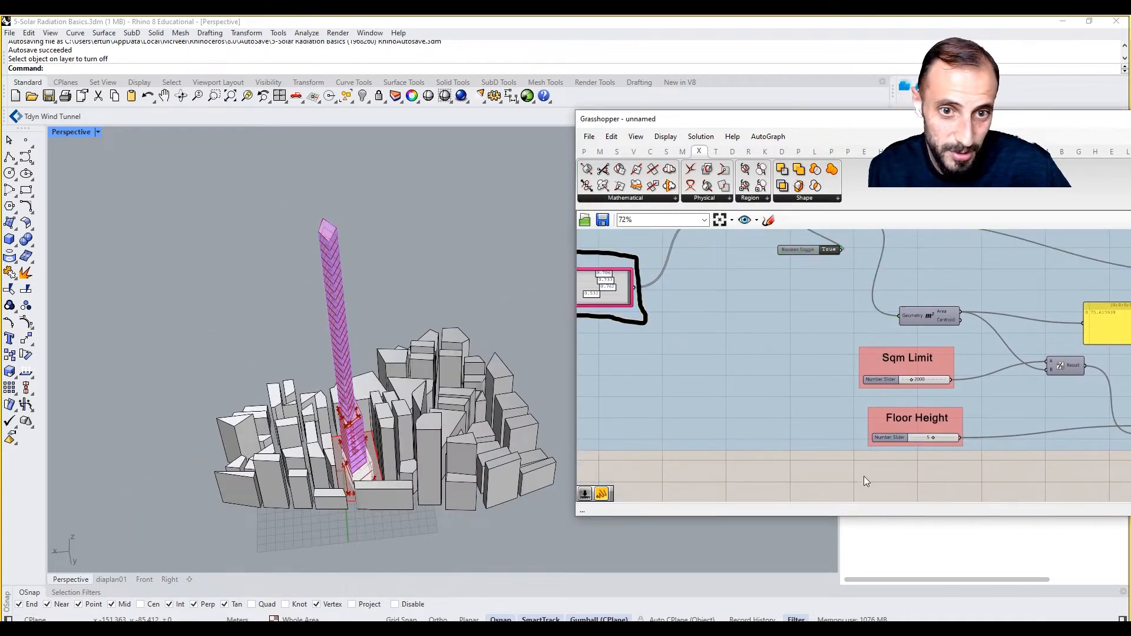
right_click_drag(335, 344, 355, 229, "shift")
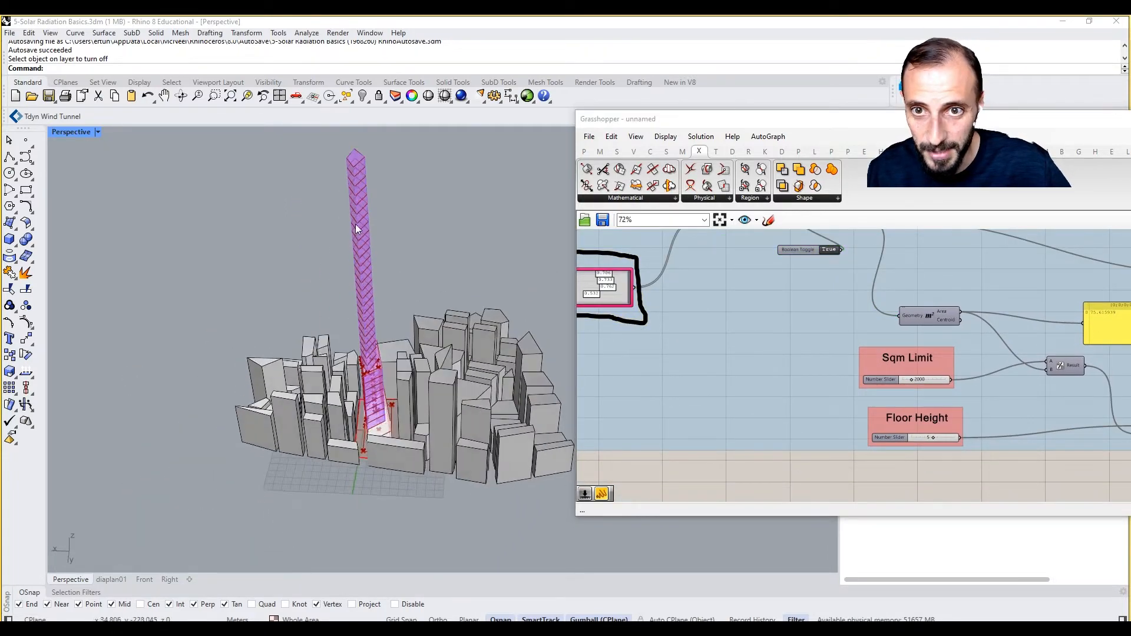
scroll(896, 399, "up", 4)
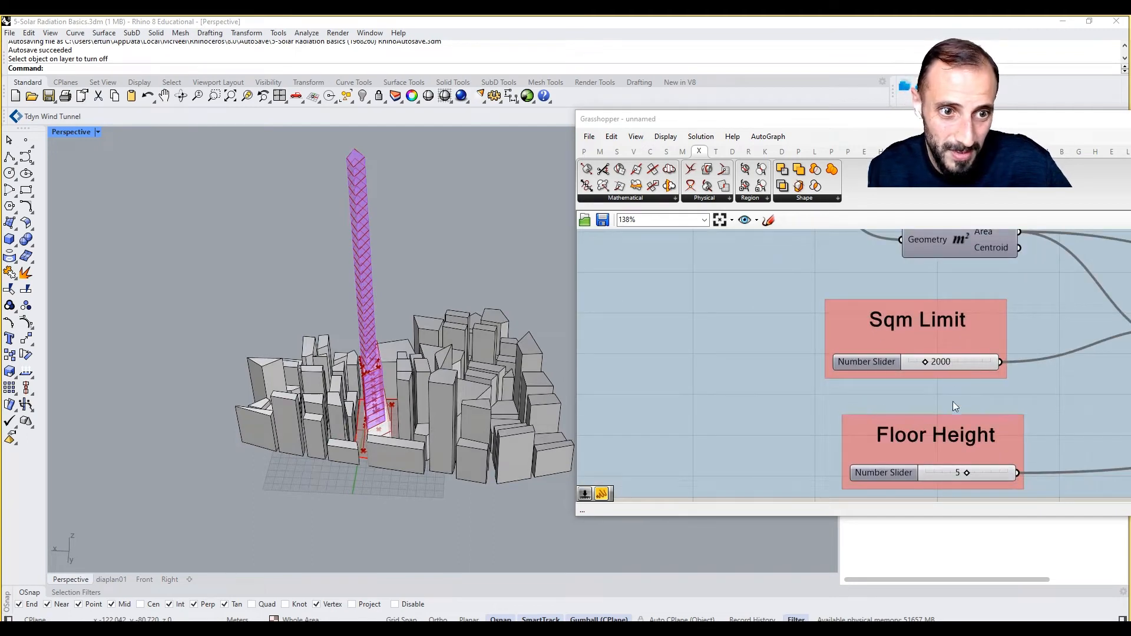
left_click_drag(966, 476, 950, 478)
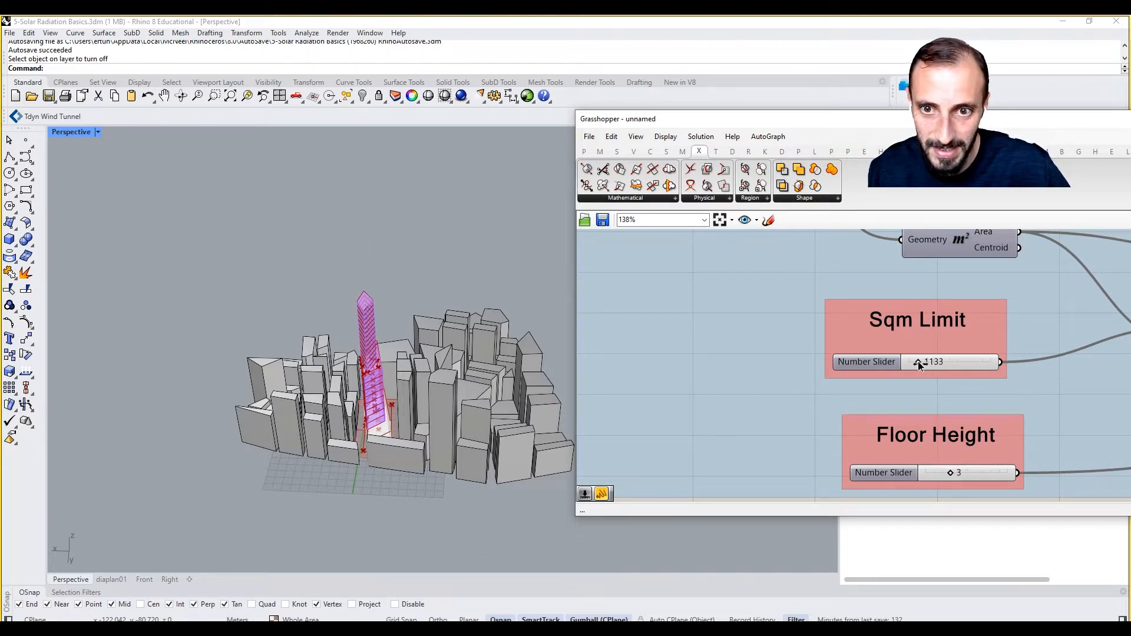
Examine where the third mass meets the mass below, highlighting the scaled curve that feeds the polyline.
scroll(403, 386, "up", 8)
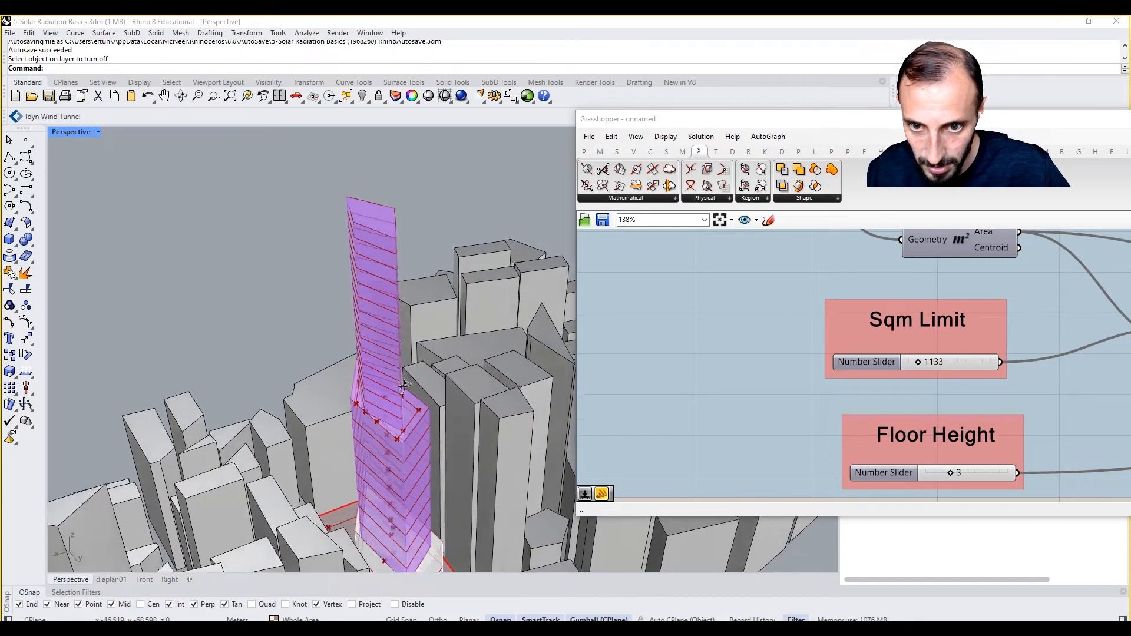
right_click_drag(404, 386, 392, 406)
right_click_drag(943, 387, 967, 391)
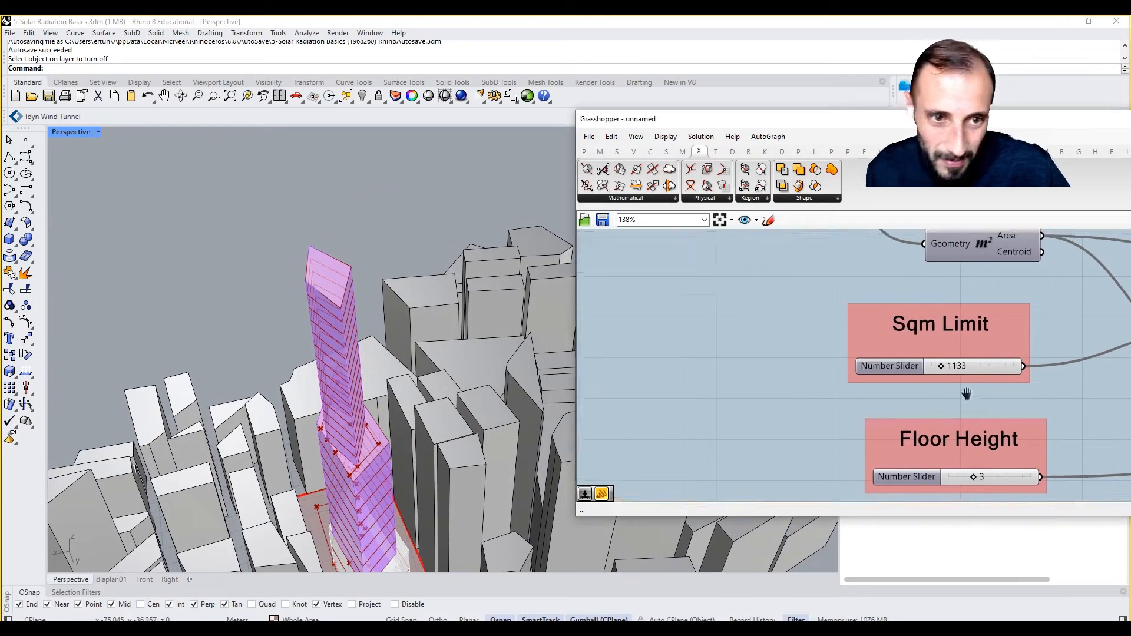
scroll(962, 397, "down", 5)
right_click_drag(688, 320, 748, 313)
scroll(746, 312, "up", 2)
scroll(746, 312, "up", 1)
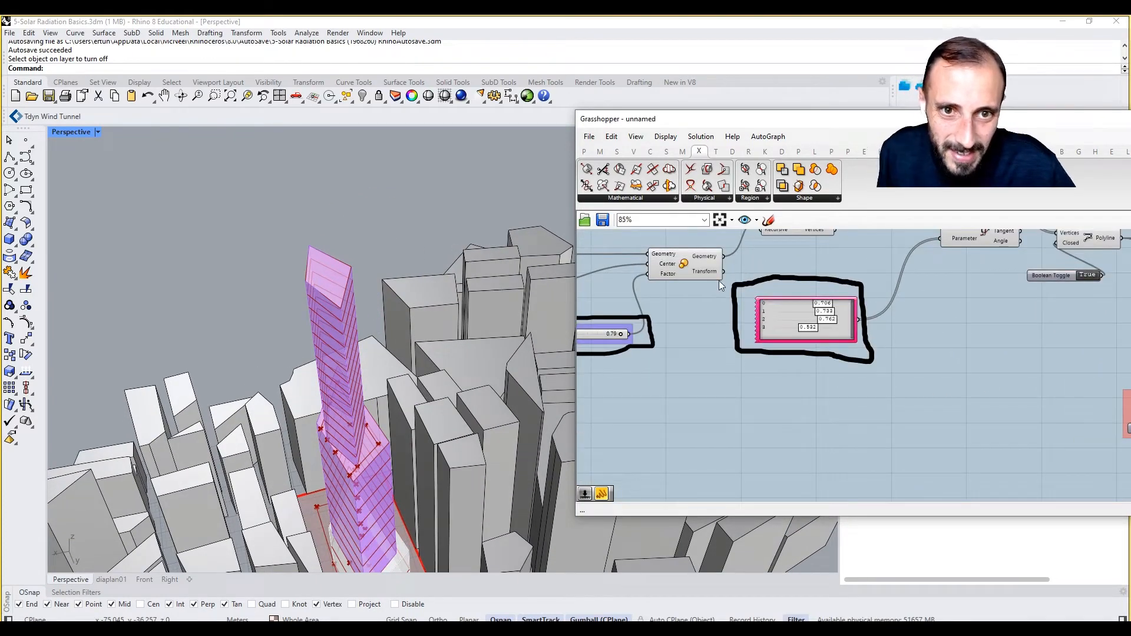
right_click_drag(407, 402, 321, 437)
scroll(333, 442, "up", 3)
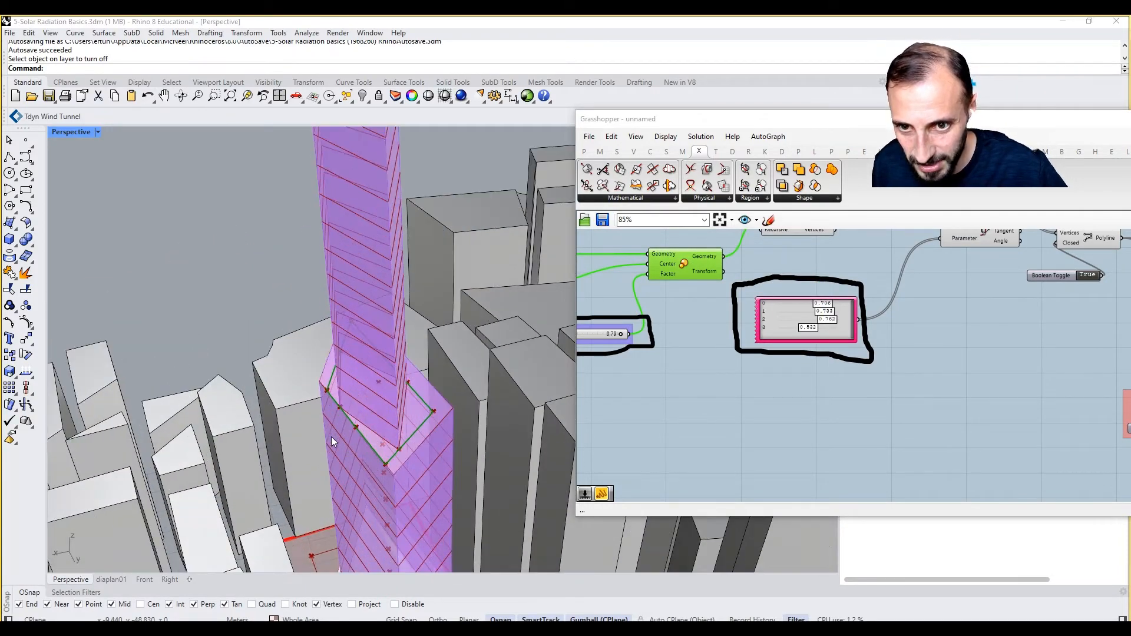
Lower the parameter slider of the third mass's scaling centre and set the first gene to 0.681 and the fourth to 0.716.
right_click_drag(609, 353, 780, 358)
scroll(598, 344, "up", 1)
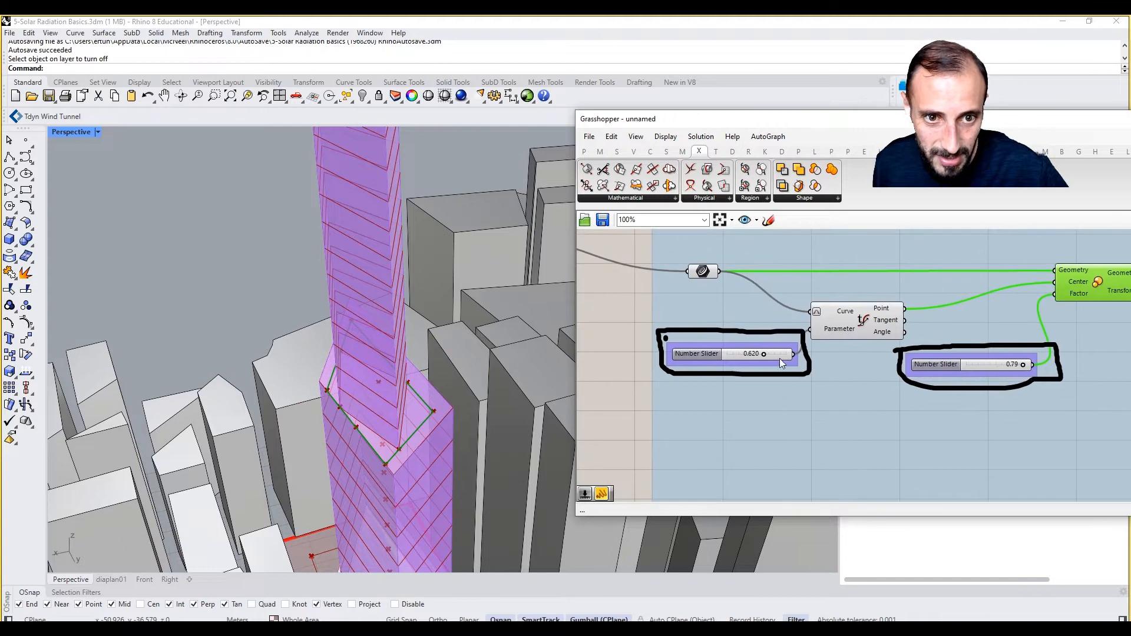
left_click_drag(762, 351, 759, 351)
scroll(943, 377, "down", 5)
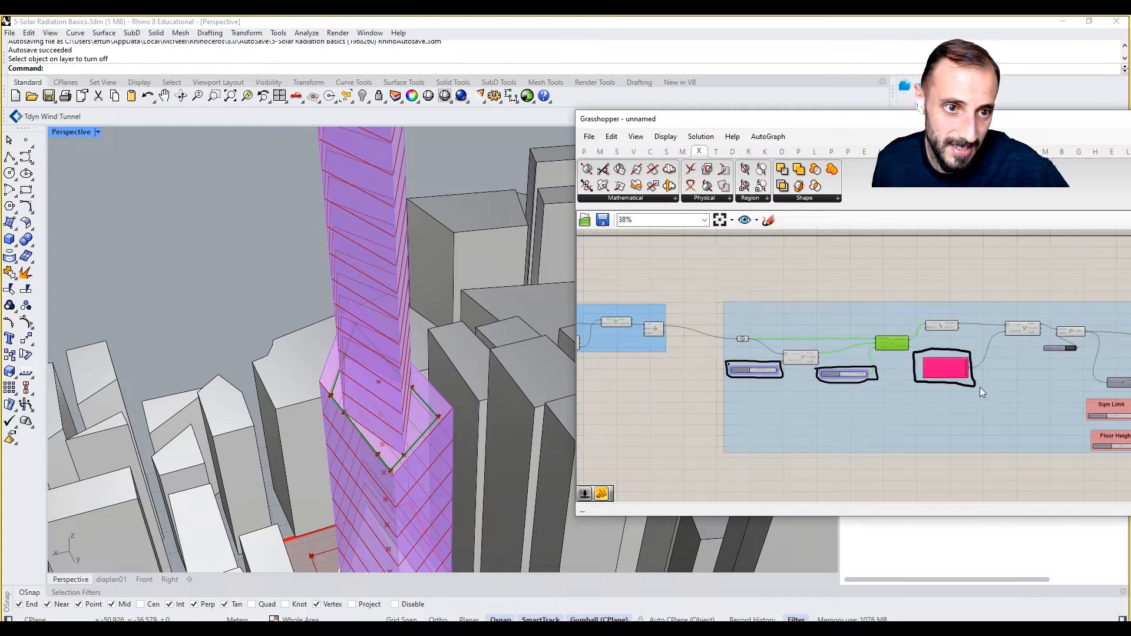
scroll(872, 365, "up", 5)
left_click_drag(793, 335, 787, 334)
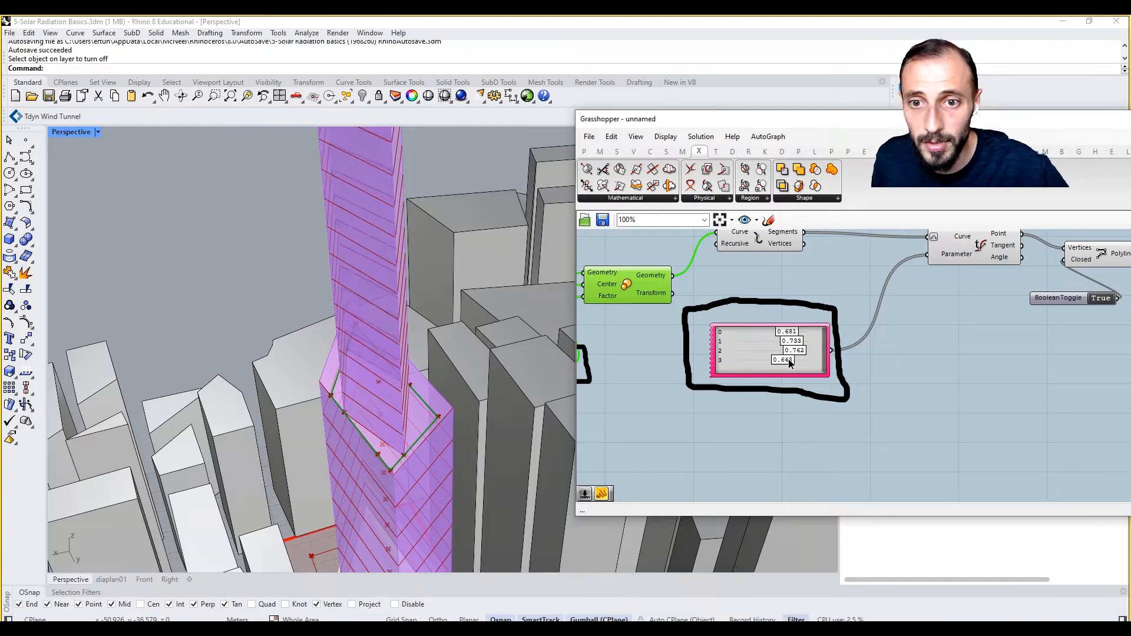
Examine the scaling and polyline chain of the third mass, with its two sliders and gene pool.
scroll(793, 360, "down", 6)
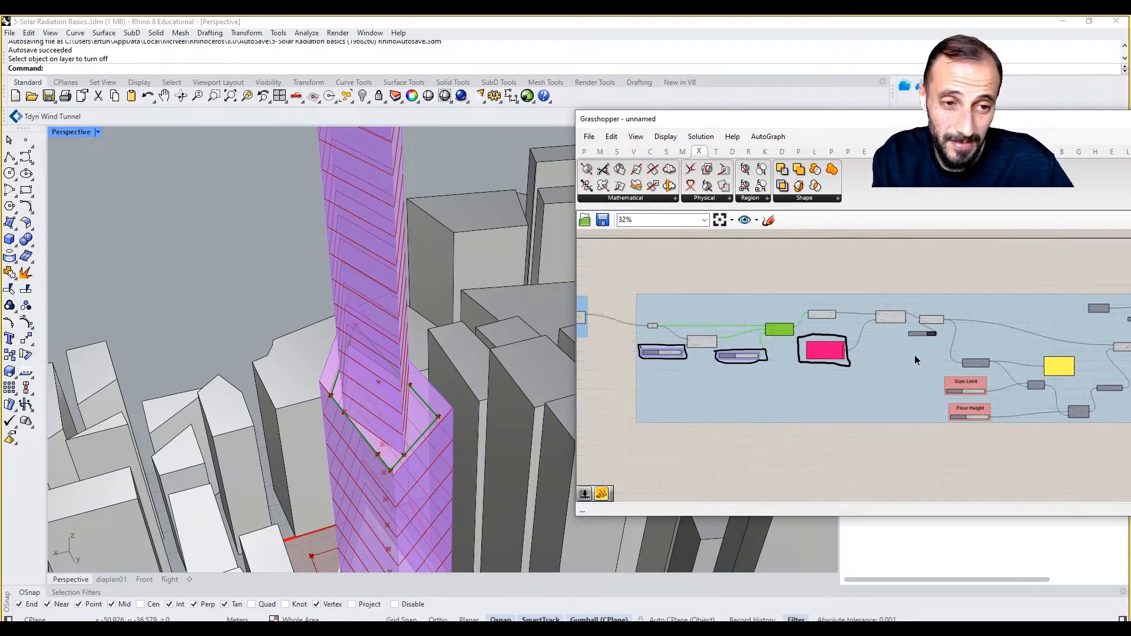
scroll(733, 338, "up", 3)
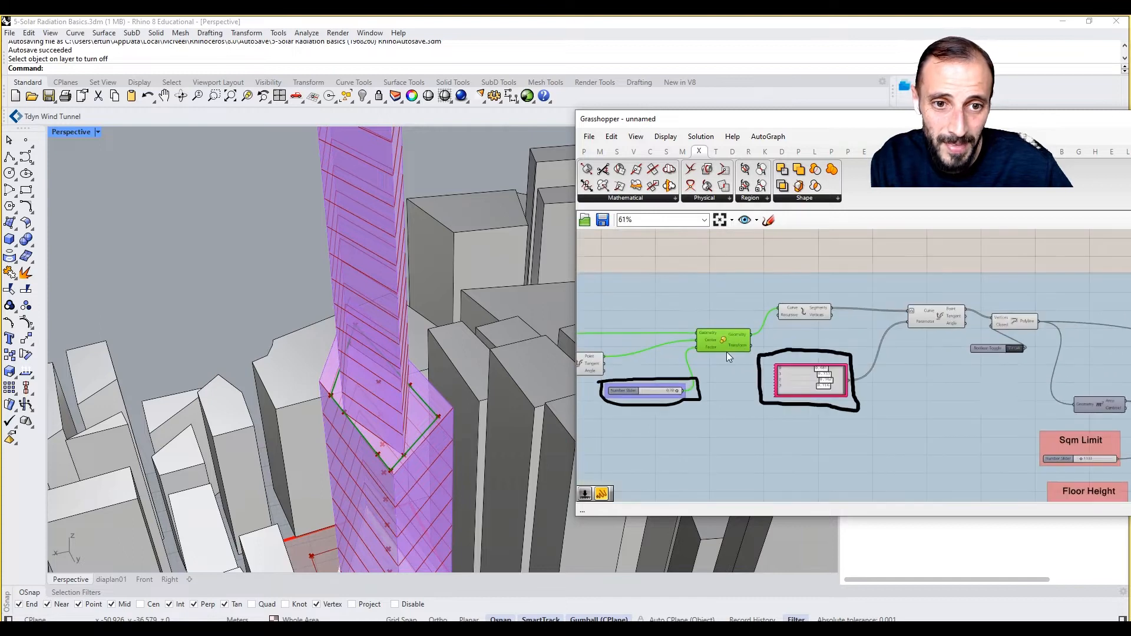
left_click(789, 381)
right_click_drag(693, 367, 860, 366)
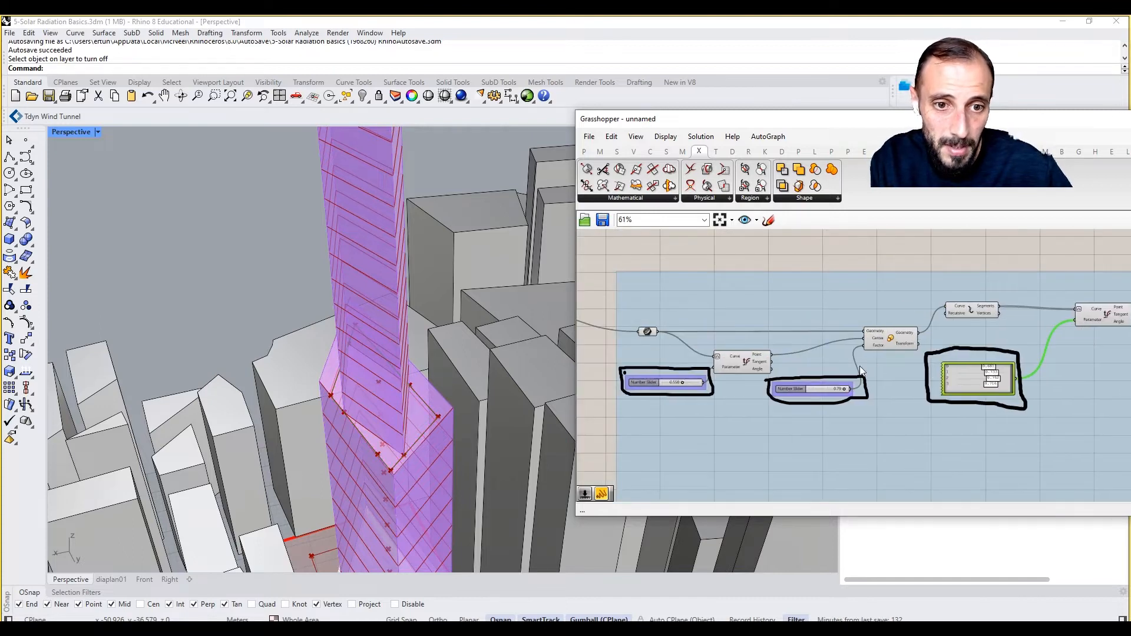
right_click_drag(700, 362, 733, 358)
scroll(732, 358, "down", 4)
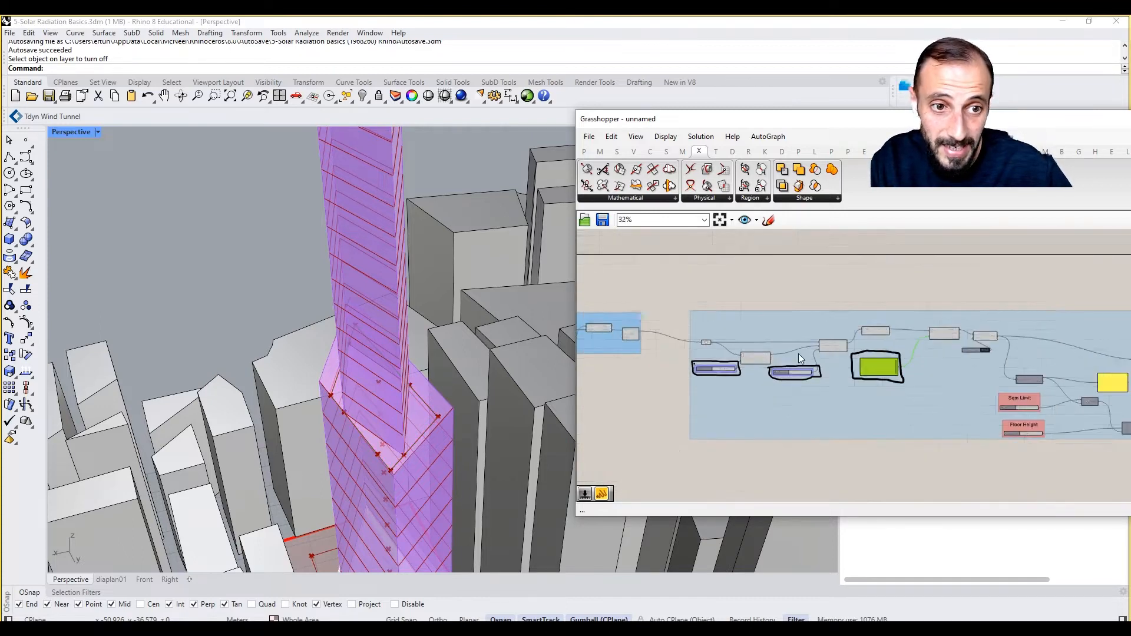
scroll(848, 346, "up", 5)
scroll(861, 336, "down", 4)
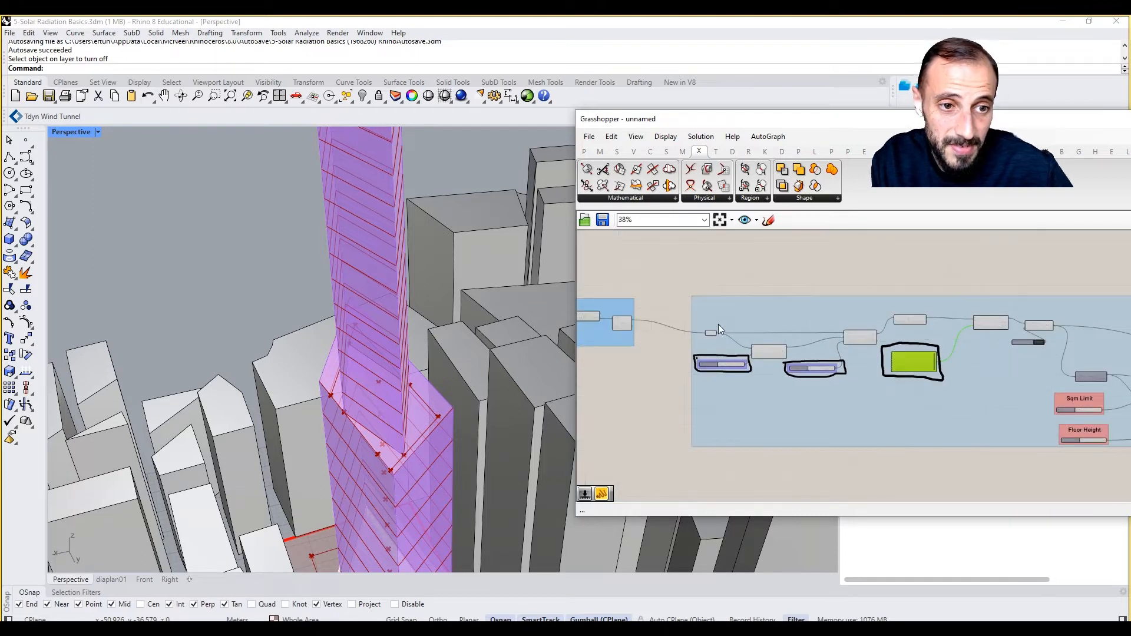
left_click_drag(671, 293, 875, 397)
scroll(898, 294, "up", 3)
left_click(817, 275)
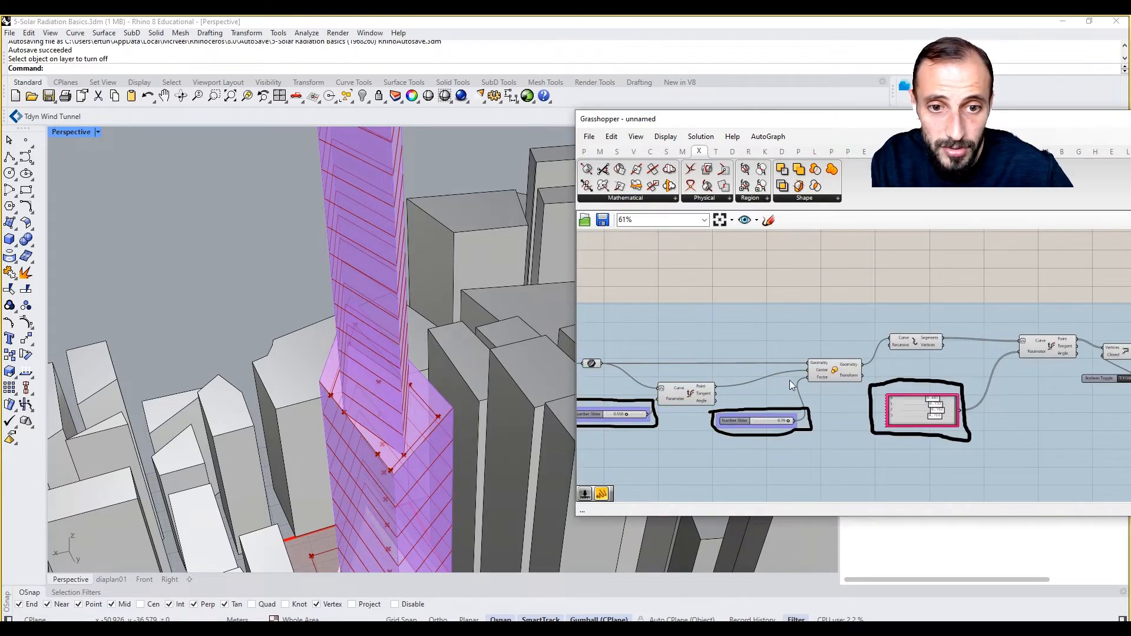
Set the scaling centre's parameter slider to 0.560 and the first gene to 0.900.
scroll(627, 420, "up", 3)
left_click_drag(633, 412, 634, 416)
right_click_drag(1070, 410, 938, 400)
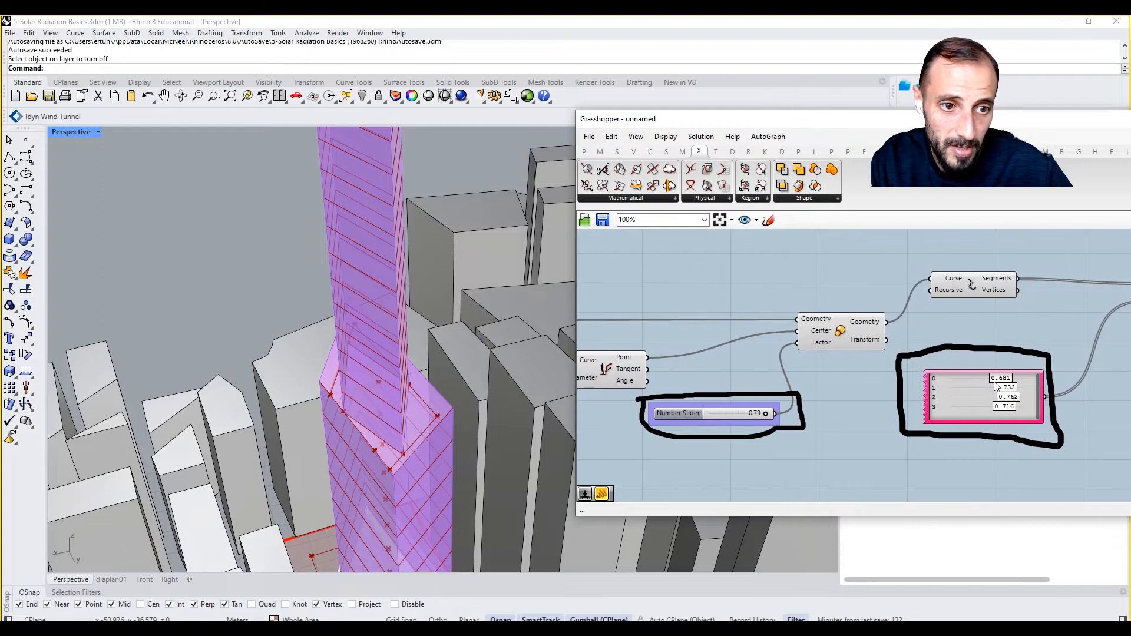
left_click_drag(994, 382, 1024, 385)
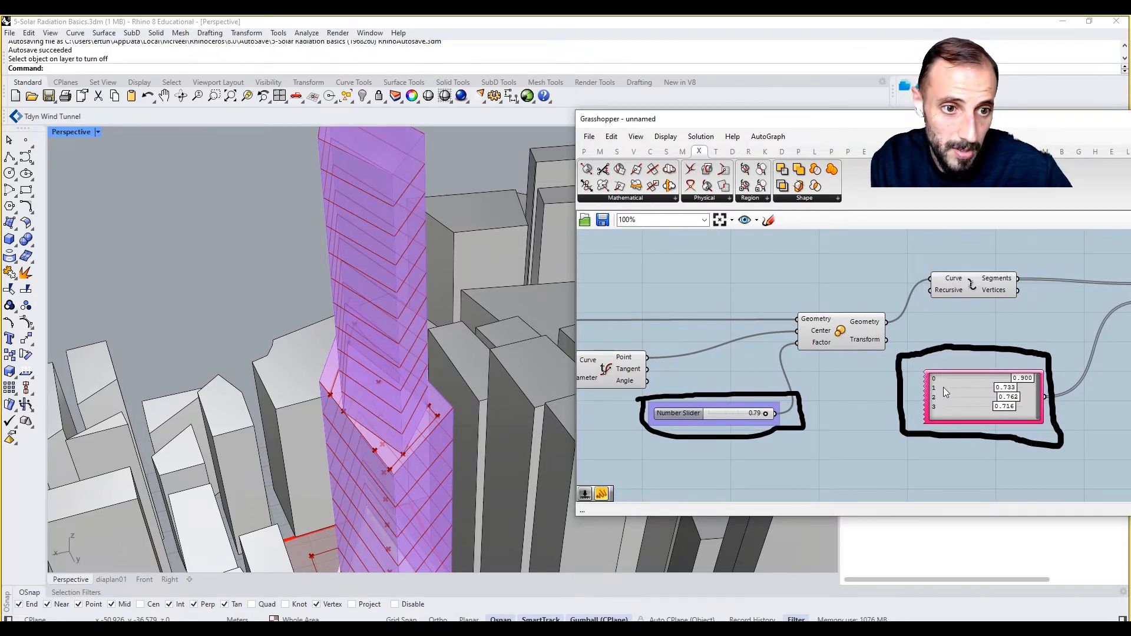
Reduce the gene pool's gene count to 3.
right_click_drag(943, 387, 912, 386)
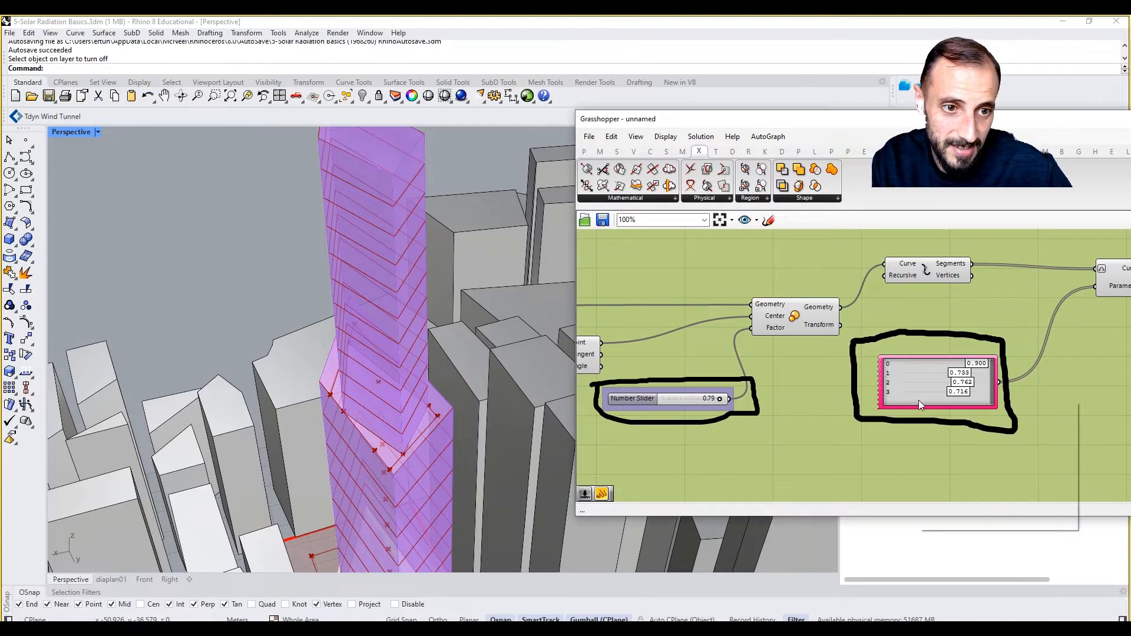
right_click(920, 405)
left_click(946, 520)
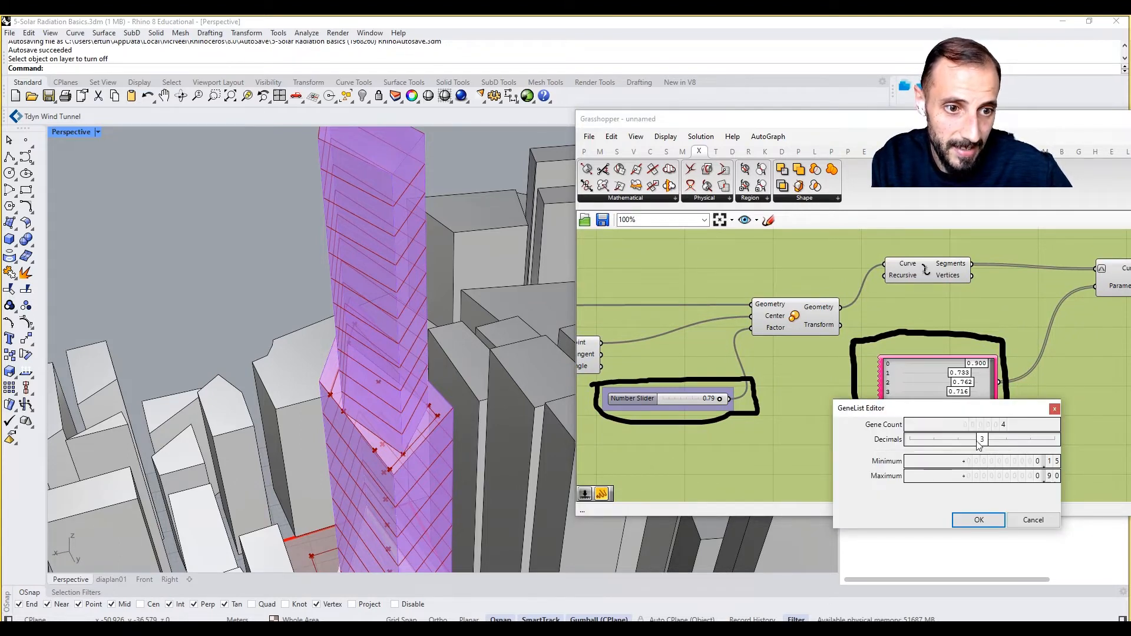
left_click(979, 520)
Add a Merge component below the gene pool.
right_click_drag(948, 468, 910, 464)
double_click(909, 464)
type("me")
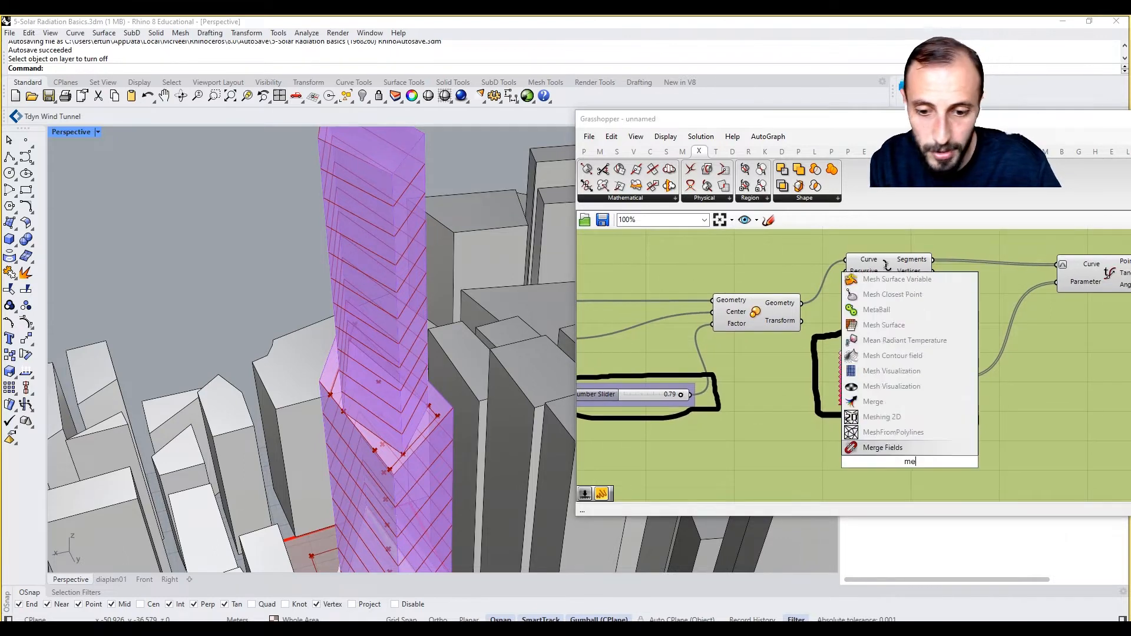
type("rge")
left_click(908, 454)
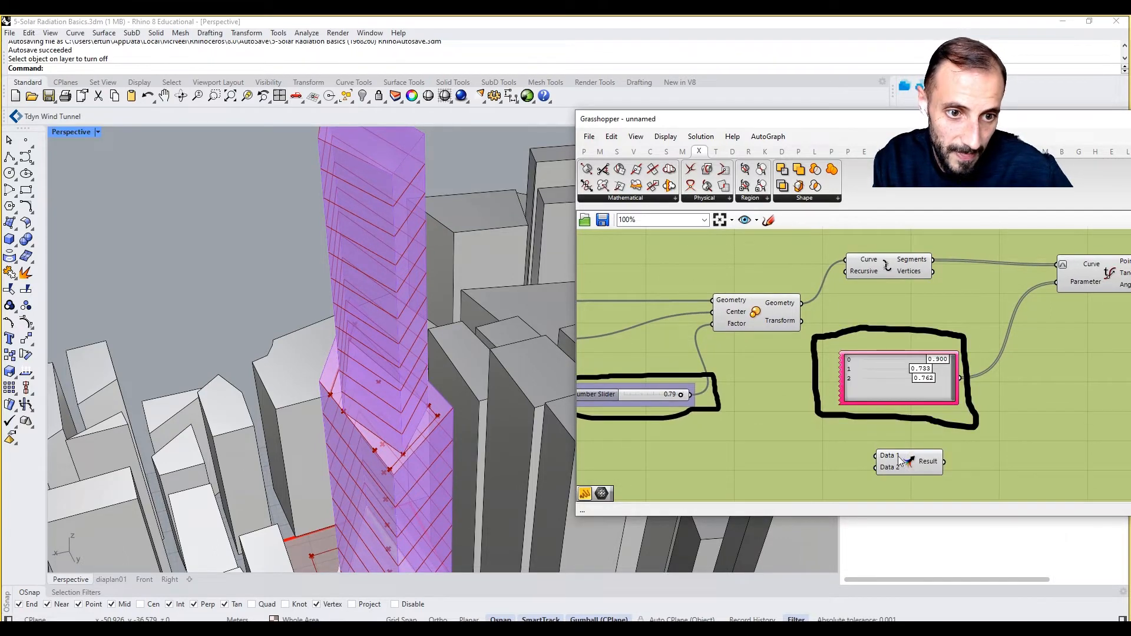
Add a number slider with value 1, feeding the gene pool into Merge's first input and the slider into its second.
double_click(833, 461)
key("Return")
scroll(833, 461, "up", 1)
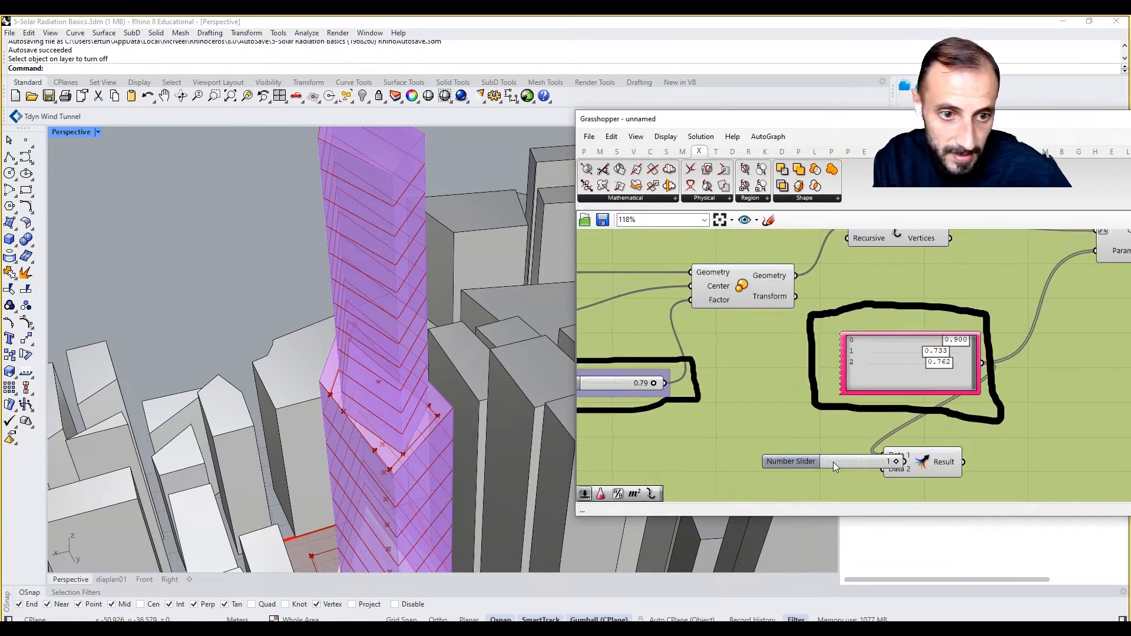
left_click_drag(867, 469, 814, 473)
Connect the Merge result to the Parameter input of the segments' Evaluate Curve and move Merge beside the gene pool.
scroll(874, 470, "down", 3)
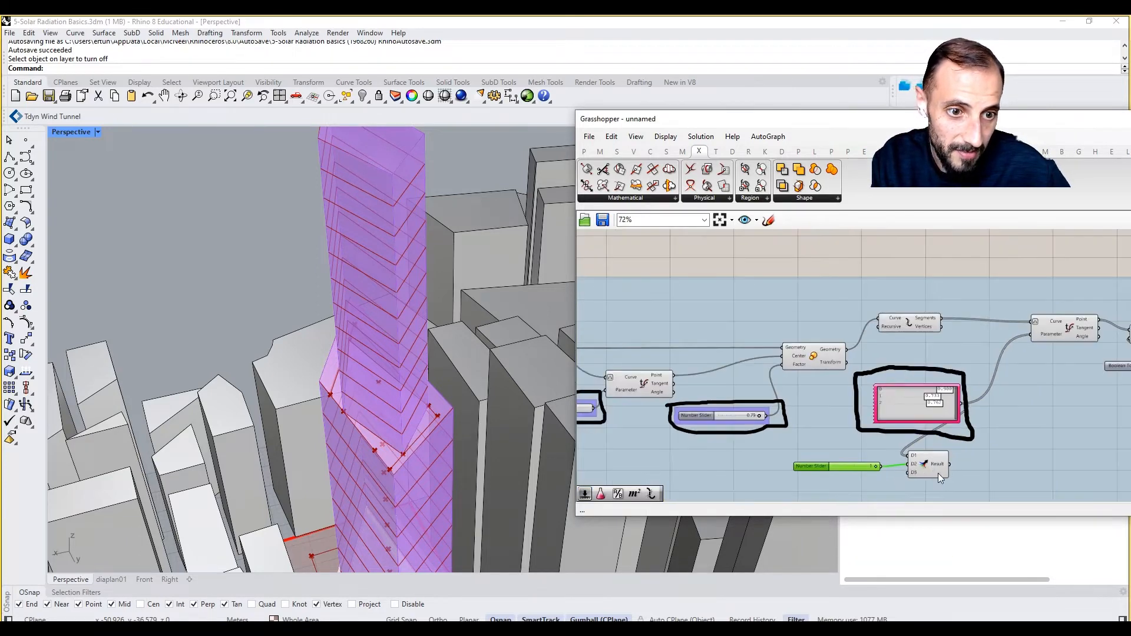
right_click_drag(938, 473, 843, 474)
left_click_drag(931, 340, 930, 341)
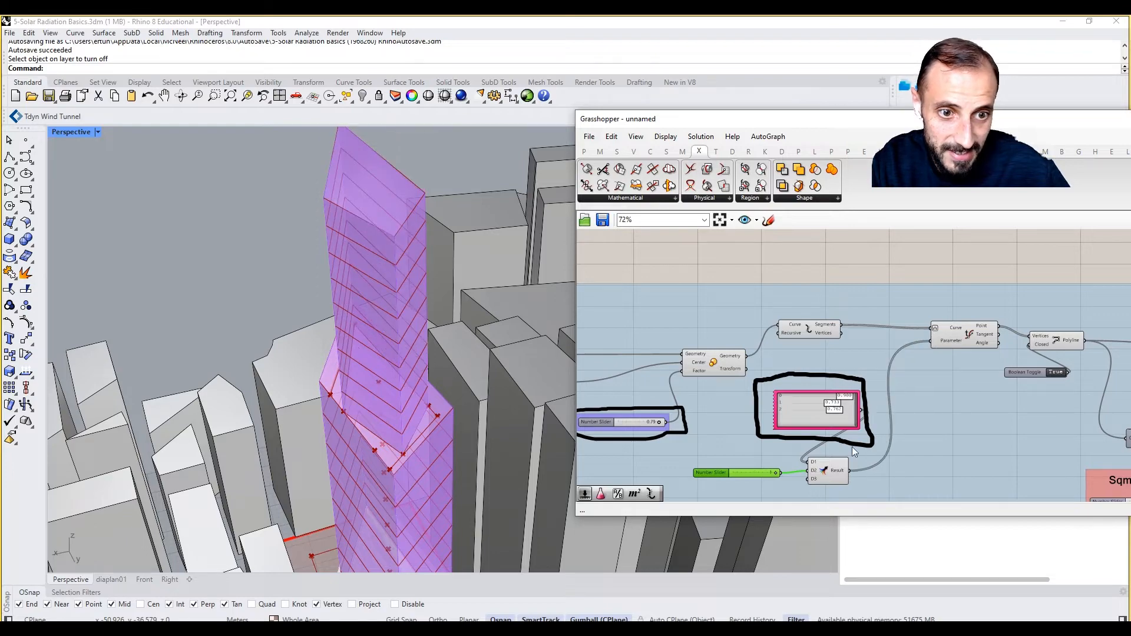
left_click_drag(831, 475, 851, 475)
Try a lower value on the slider feeding Merge, check the third mass's shape, and return the slider to 1.
right_click_drag(440, 398, 320, 320)
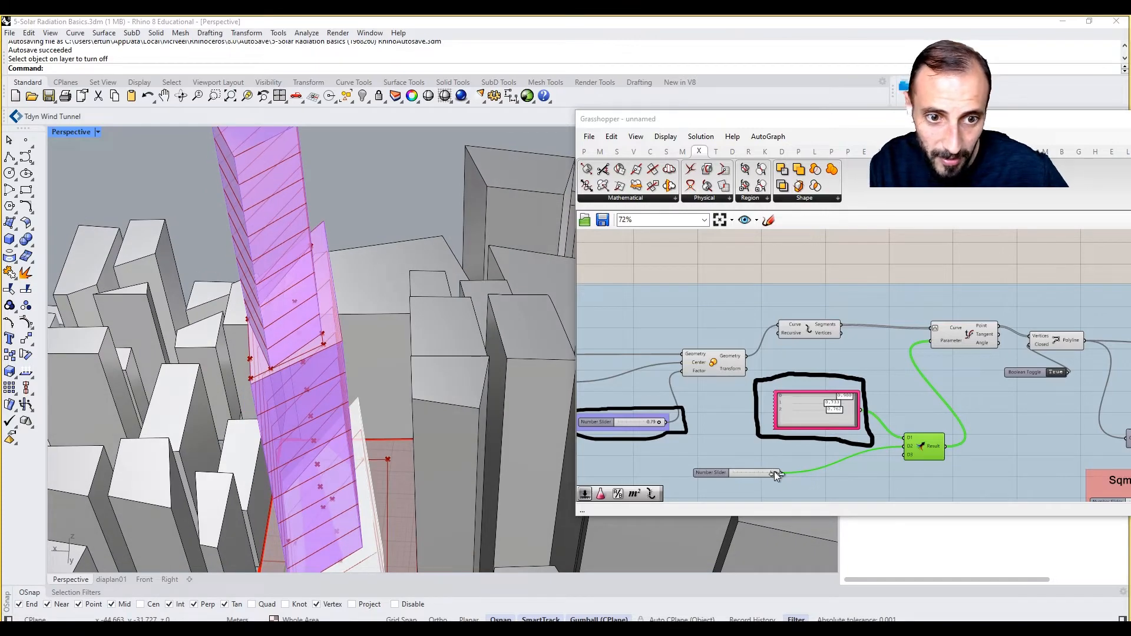
left_click_drag(774, 472, 716, 473)
right_click_drag(353, 330, 294, 347)
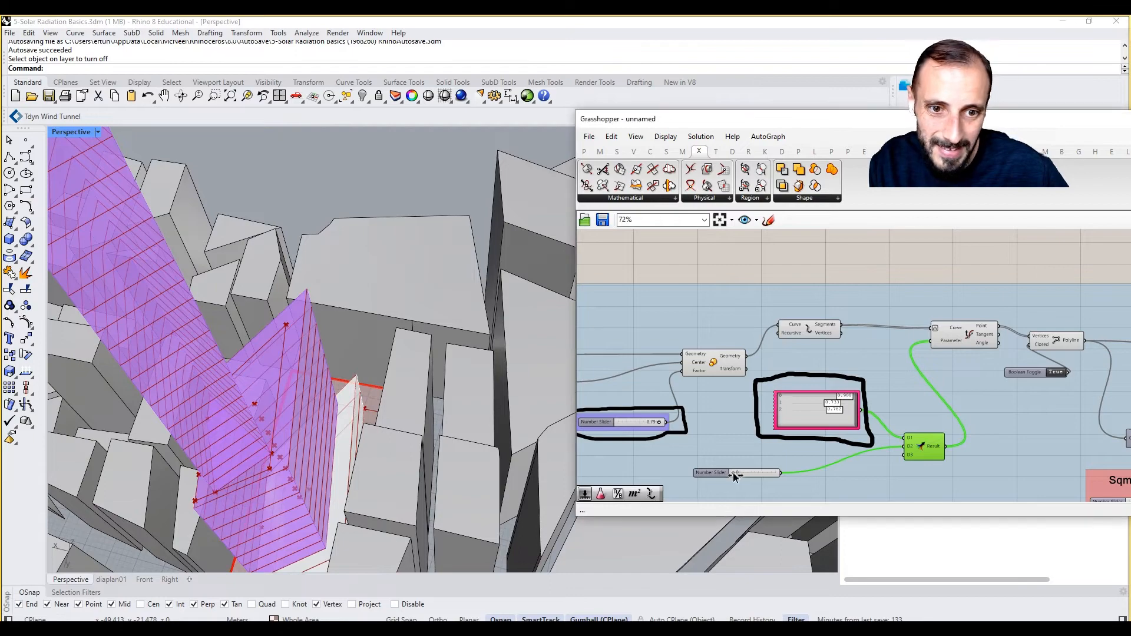
left_click_drag(733, 473, 784, 472)
scroll(815, 465, "up", 3)
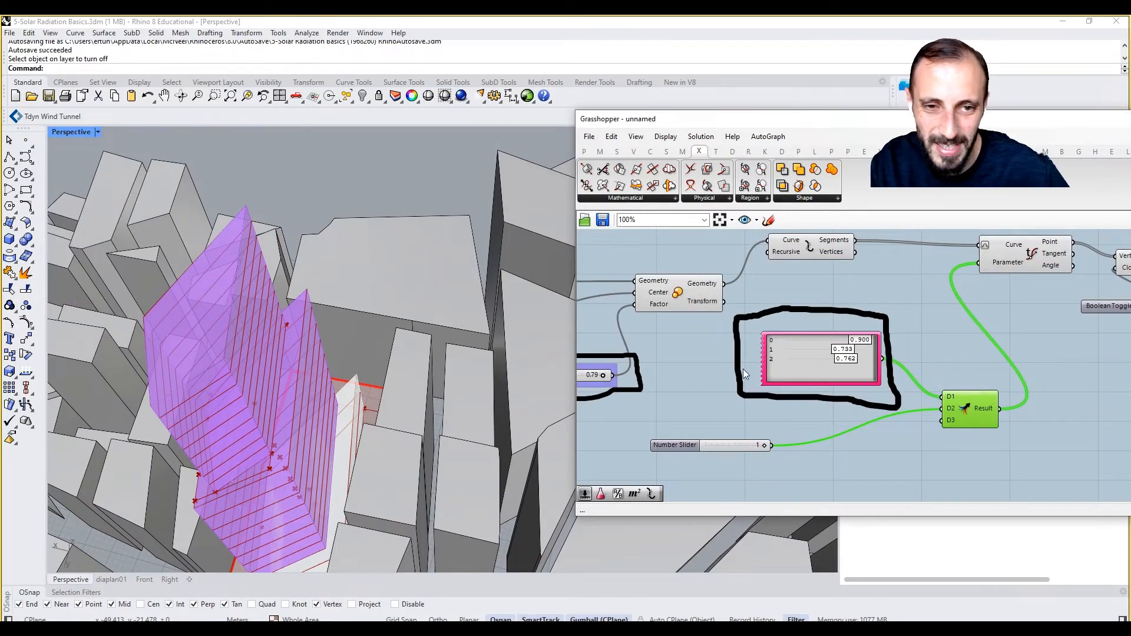
right_click_drag(318, 277, 462, 285)
Set the gene pool's first gene to 0.580 and orbit around the tower to check the third mass.
right_click_drag(745, 321, 957, 319)
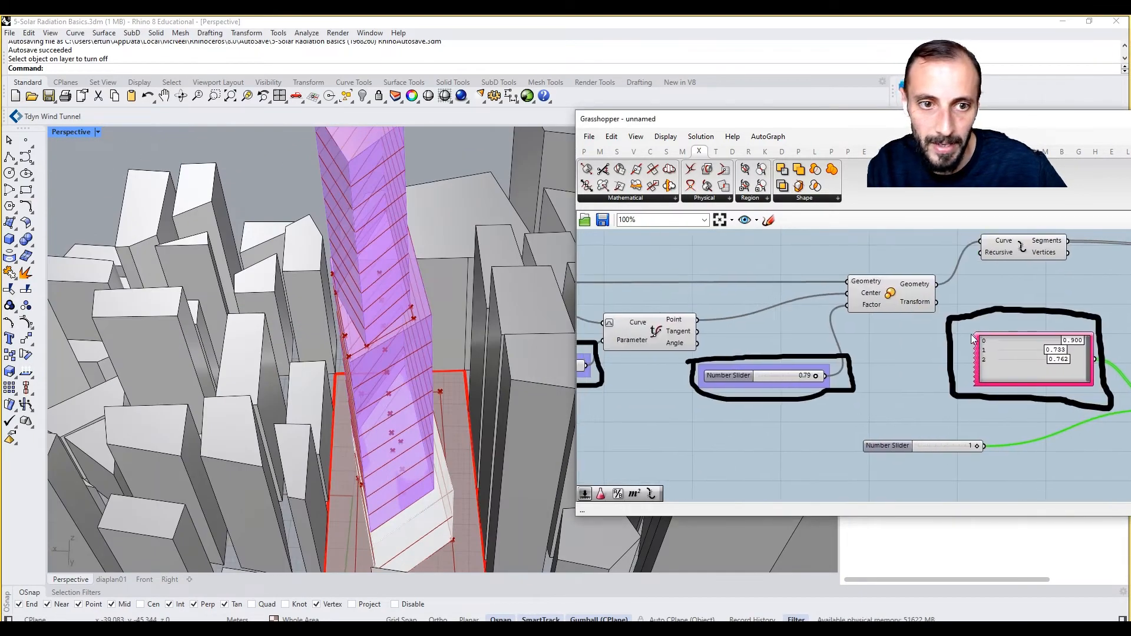
scroll(959, 319, "down", 2)
scroll(1047, 347, "up", 2)
right_click_drag(1048, 348, 966, 337)
scroll(966, 337, "up", 2)
left_click_drag(966, 319, 919, 316)
right_click_drag(521, 287, 321, 313)
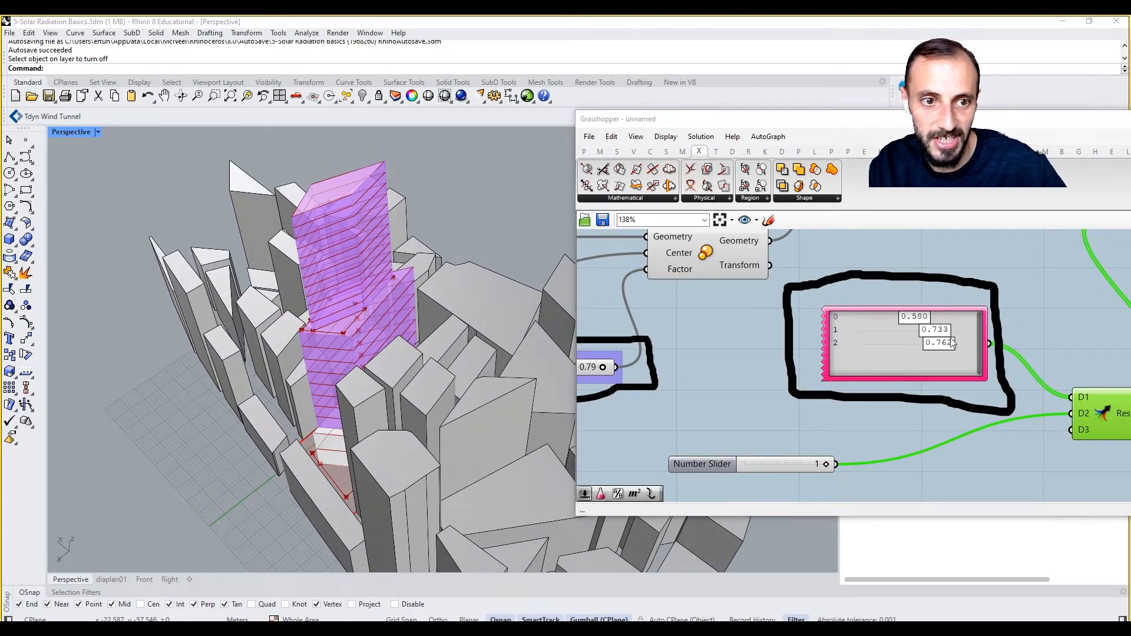
Try the second gene at 0.150, check the tower, and set it to 0.456.
left_click_drag(949, 337, 835, 340)
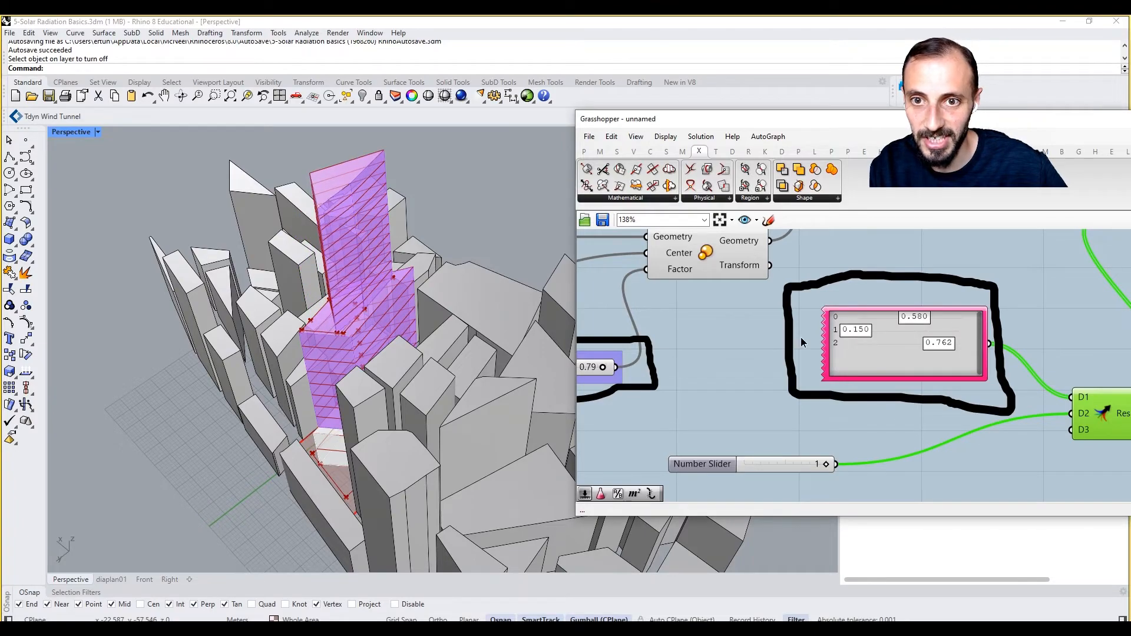
right_click_drag(323, 310, 386, 315)
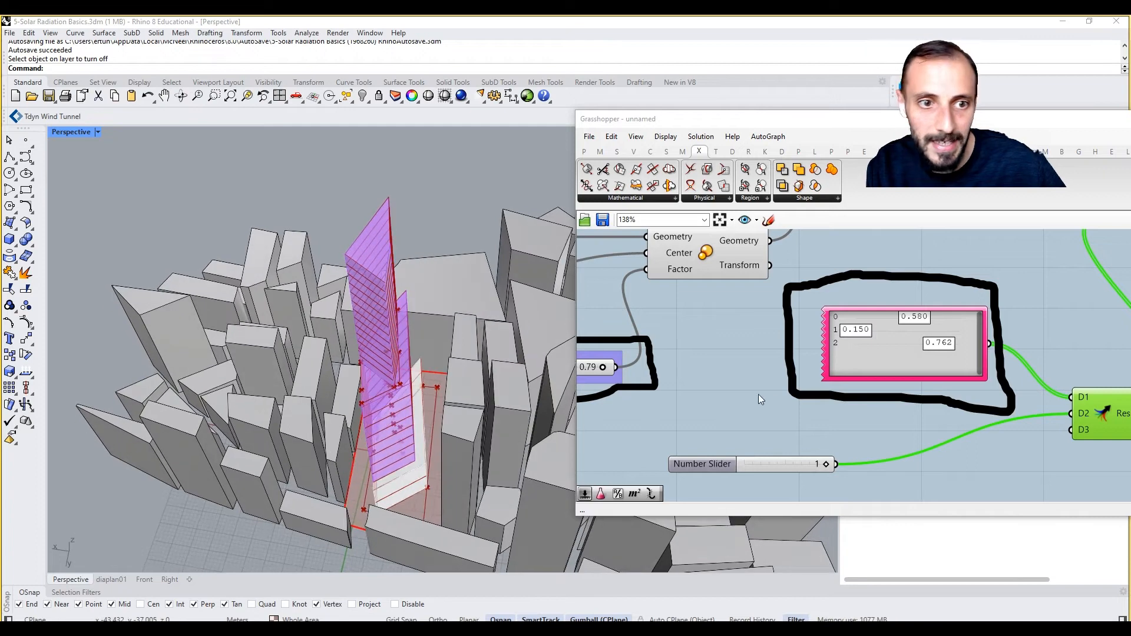
left_click_drag(858, 338, 896, 340)
scroll(887, 347, "down", 3)
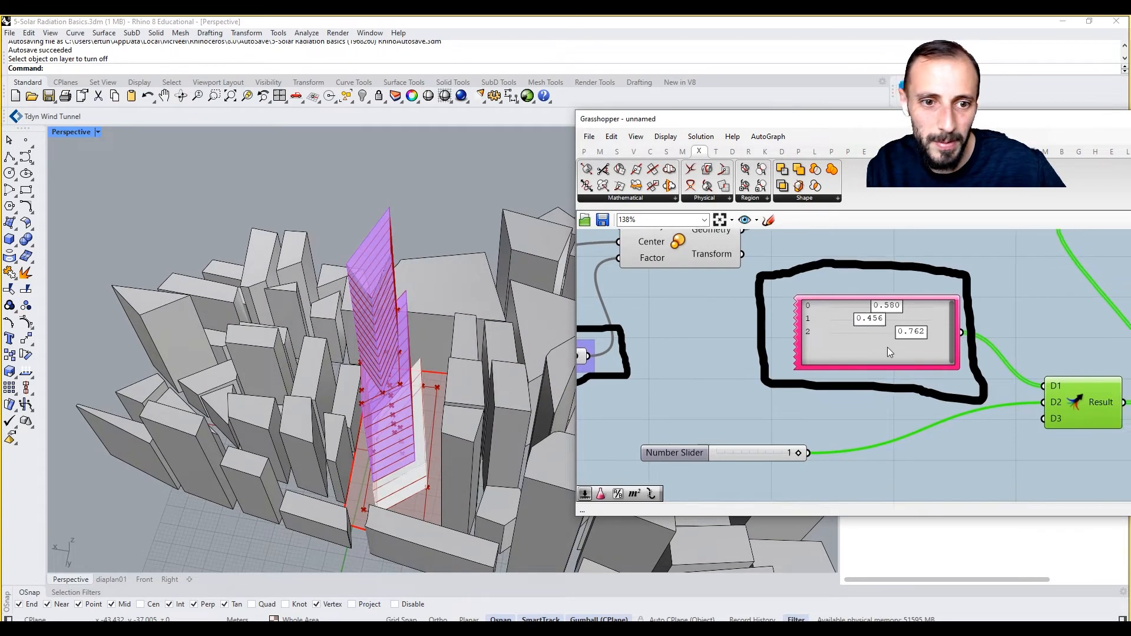
Try a smaller scale factor, restore it to 0.79, and set the scaling centre's parameter slider to 0.407.
right_click_drag(799, 397, 868, 364)
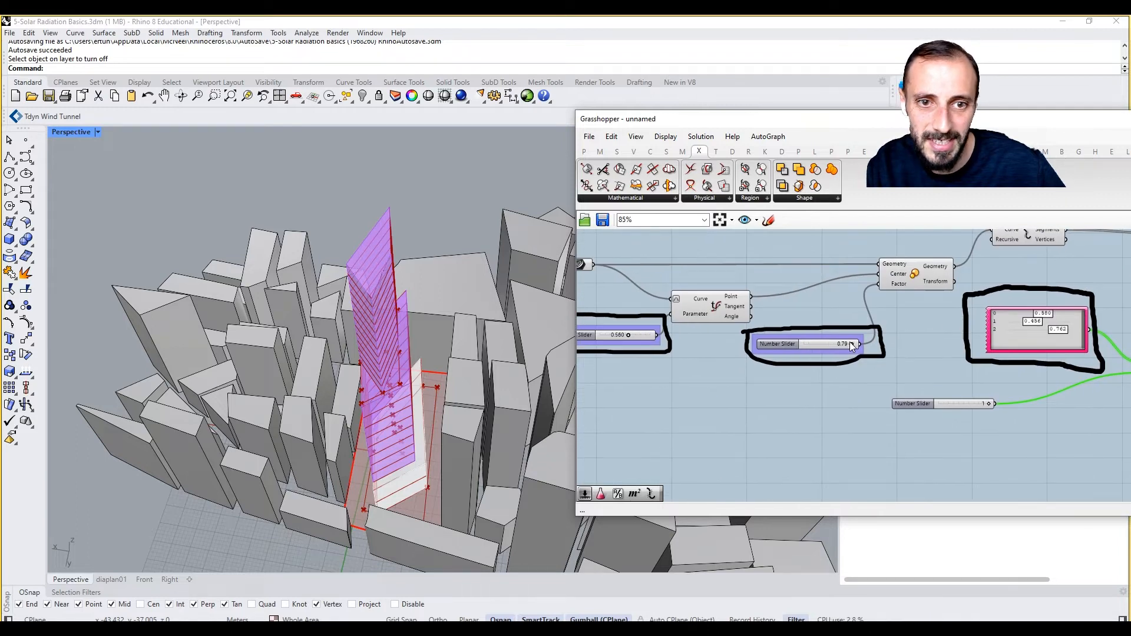
left_click(849, 343)
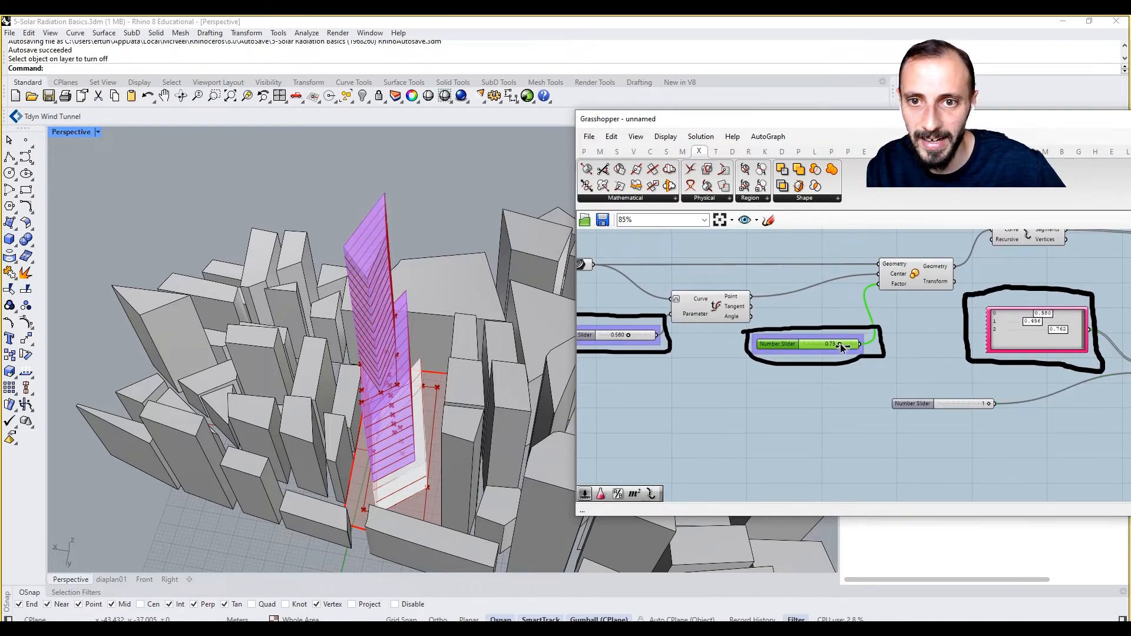
right_click_drag(638, 352, 700, 352)
mouse_move(690, 334)
left_mouse_down()
mouse_move(710, 351)
mouse_move(674, 354)
mouse_move(701, 353)
mouse_move(684, 351)
left_mouse_up()
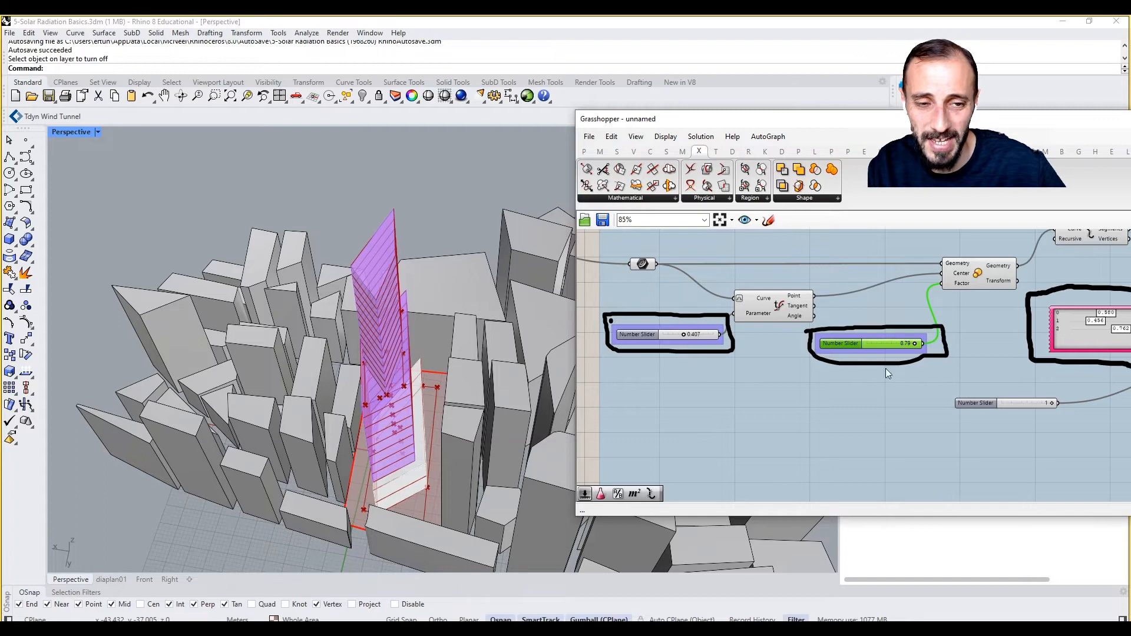
Recolour the third mass's preview swatch to light blue with hue 203° and value 83, raising its saturation.
scroll(885, 369, "down", 4)
right_click_drag(885, 369, 734, 332)
right_click_drag(988, 335, 826, 341)
scroll(890, 296, "up", 4)
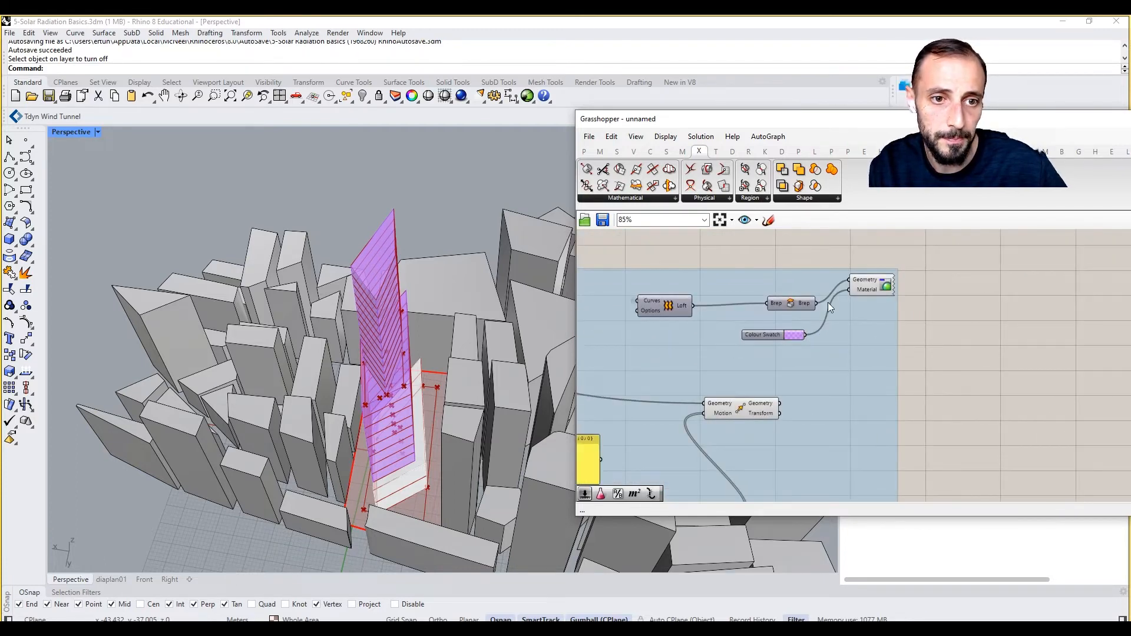
left_click(797, 335)
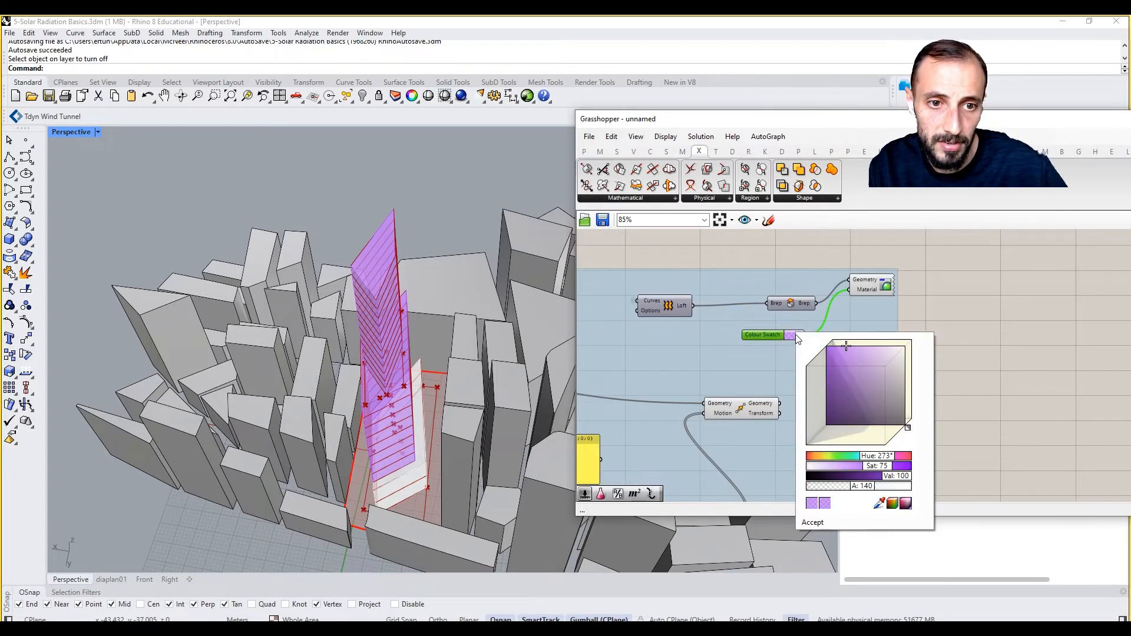
left_click(880, 504)
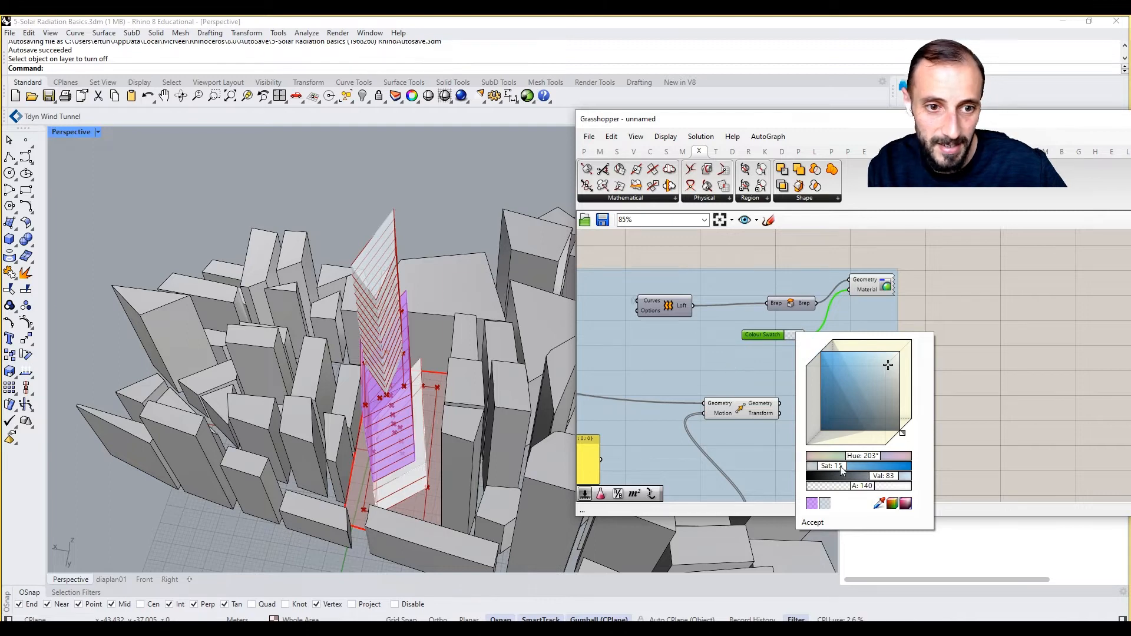
left_click_drag(877, 502, 712, 350)
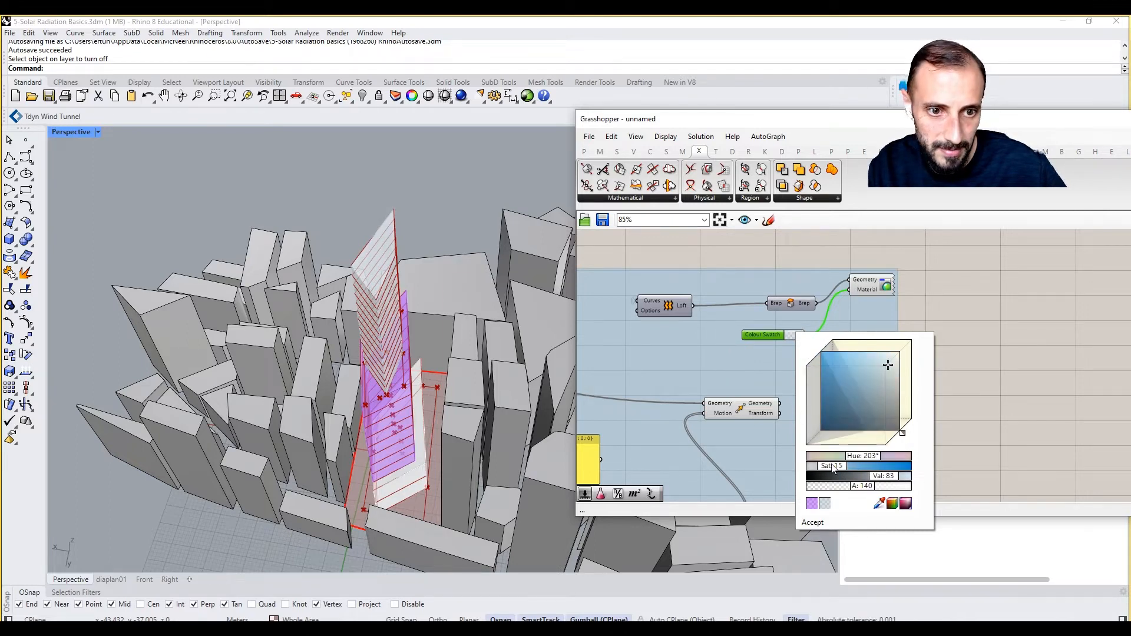
left_click_drag(833, 468, 860, 468)
left_click(973, 296)
right_click_drag(829, 322, 949, 313)
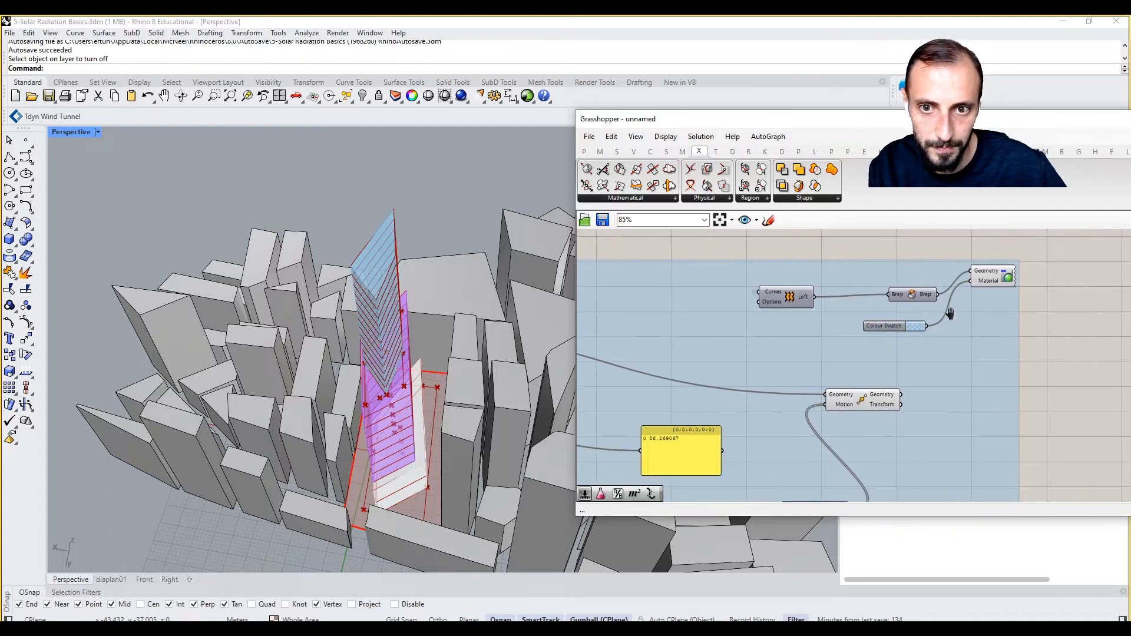
scroll(802, 327, "down", 8)
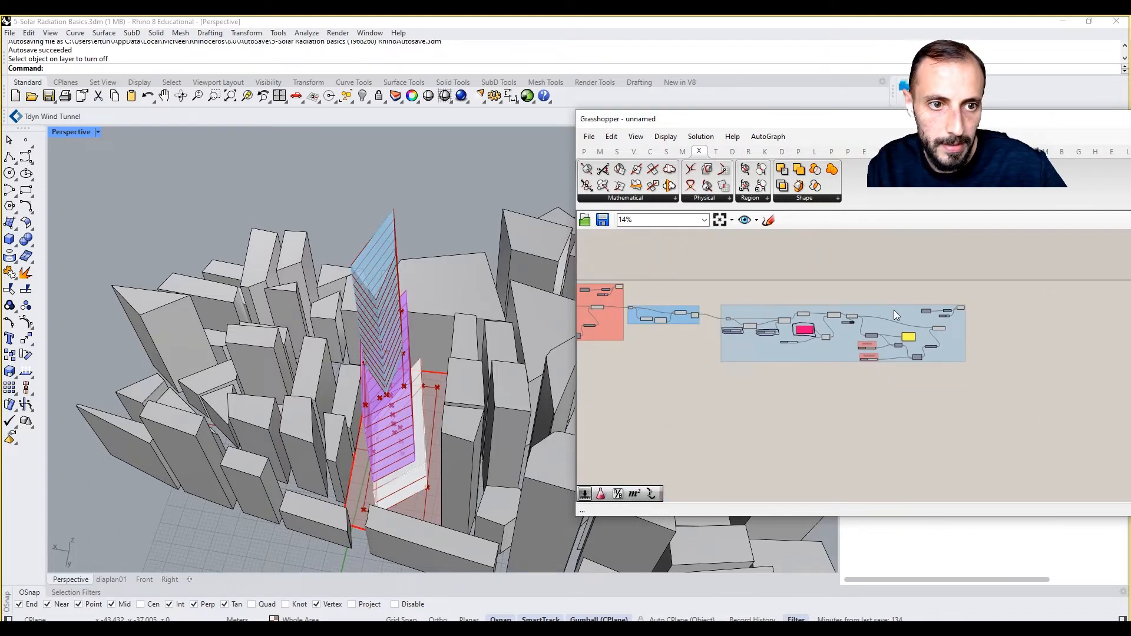
Turn off the preview of the curve-sorting group's components between the first and second masses.
scroll(871, 309, "up", 6)
scroll(869, 308, "down", 8)
right_click_drag(872, 309, 933, 290)
scroll(843, 294, "up", 1)
scroll(831, 296, "down", 1)
right_click_drag(715, 335, 847, 332)
scroll(760, 290, "up", 4)
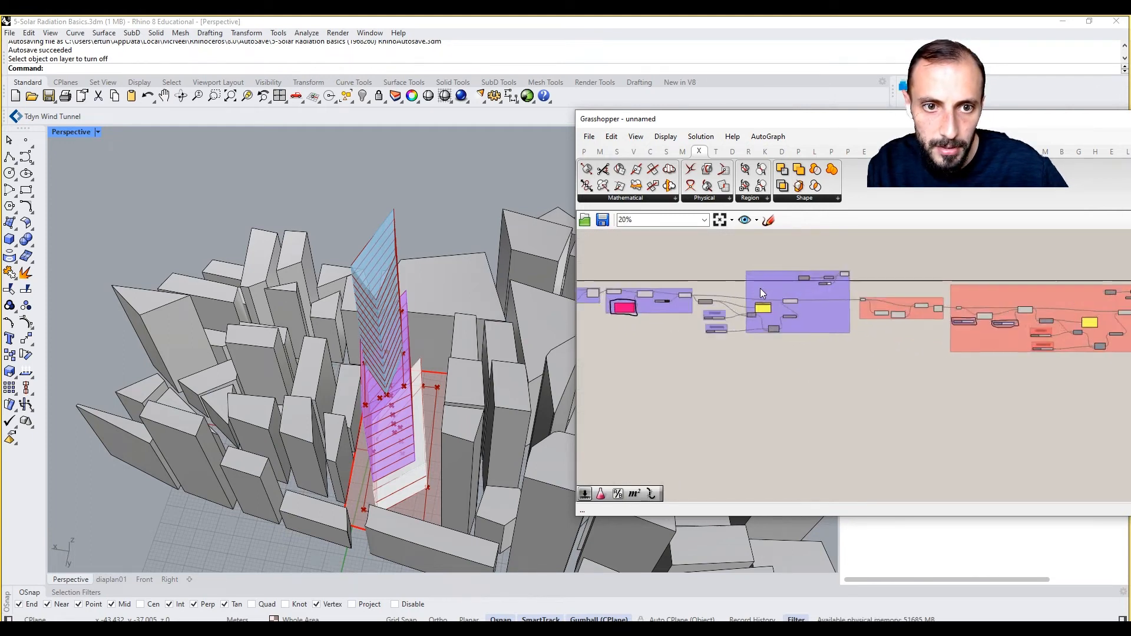
scroll(872, 282, "up", 5)
scroll(836, 271, "down", 1)
scroll(883, 283, "down", 1)
right_click_drag(960, 344, 929, 343)
scroll(929, 337, "up", 5)
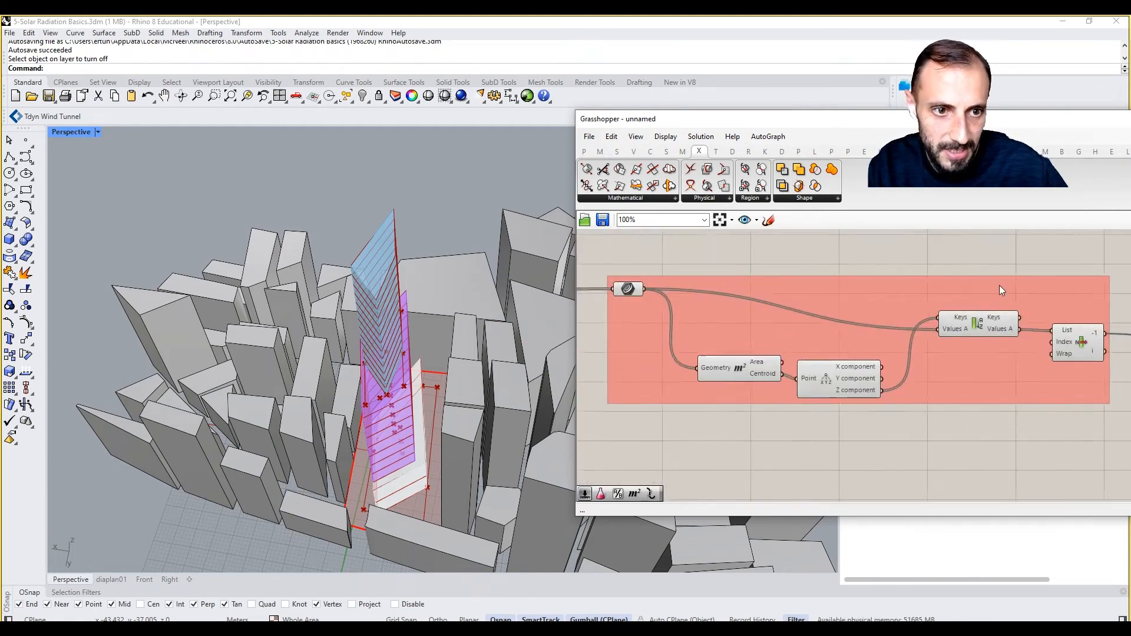
scroll(999, 286, "down", 3)
left_click_drag(1048, 247, 795, 424)
right_click(840, 442)
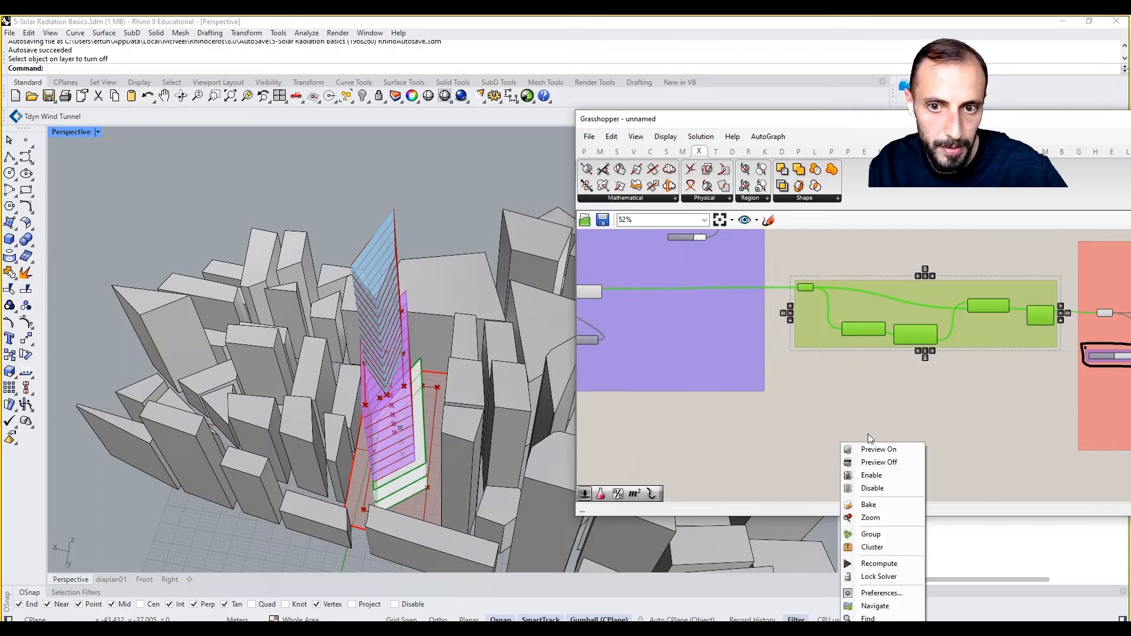
left_click(872, 465)
Turn off the preview of the blue curve-sorting group's components between the second and third masses.
right_click_drag(925, 450, 748, 396)
scroll(932, 384, "down", 4)
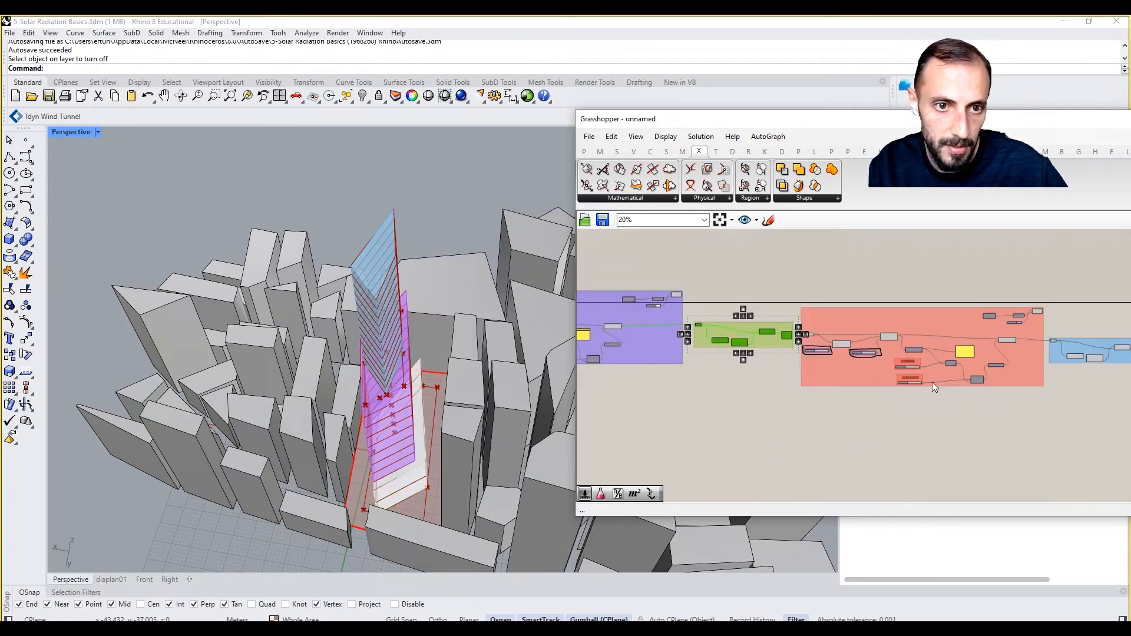
right_click_drag(933, 382, 830, 386)
left_click_drag(937, 393, 1035, 306)
right_click(1010, 296)
left_click(1047, 317)
Turn off the preview of the selected components in the second mass's red group, and clear the selection.
scroll(890, 342, "down", 1)
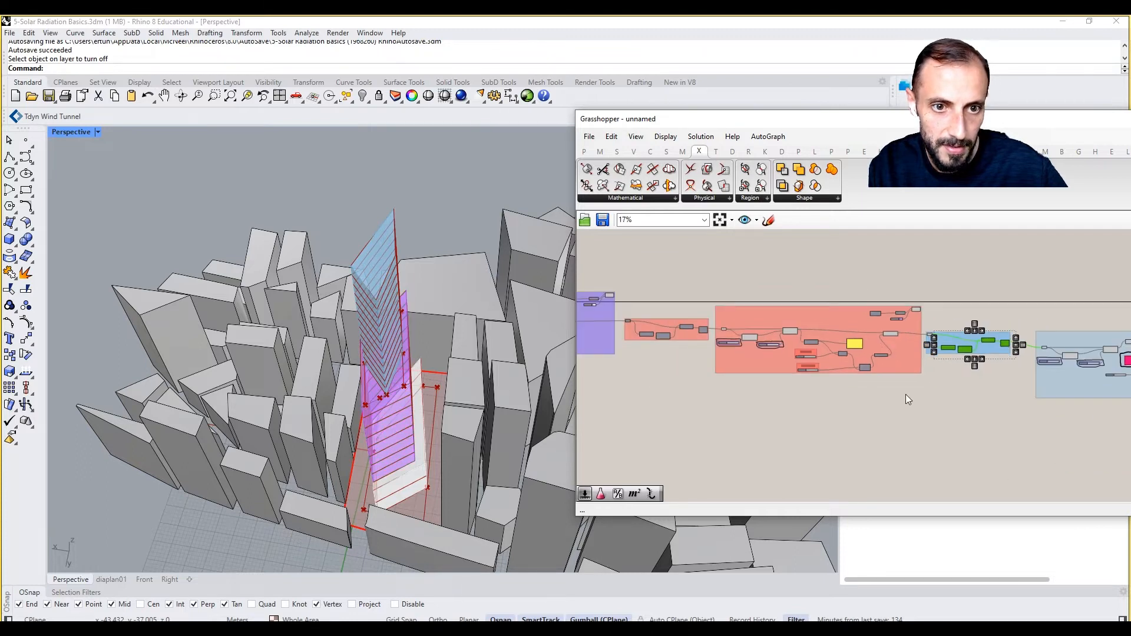
left_click_drag(906, 399, 723, 324)
right_click(723, 247)
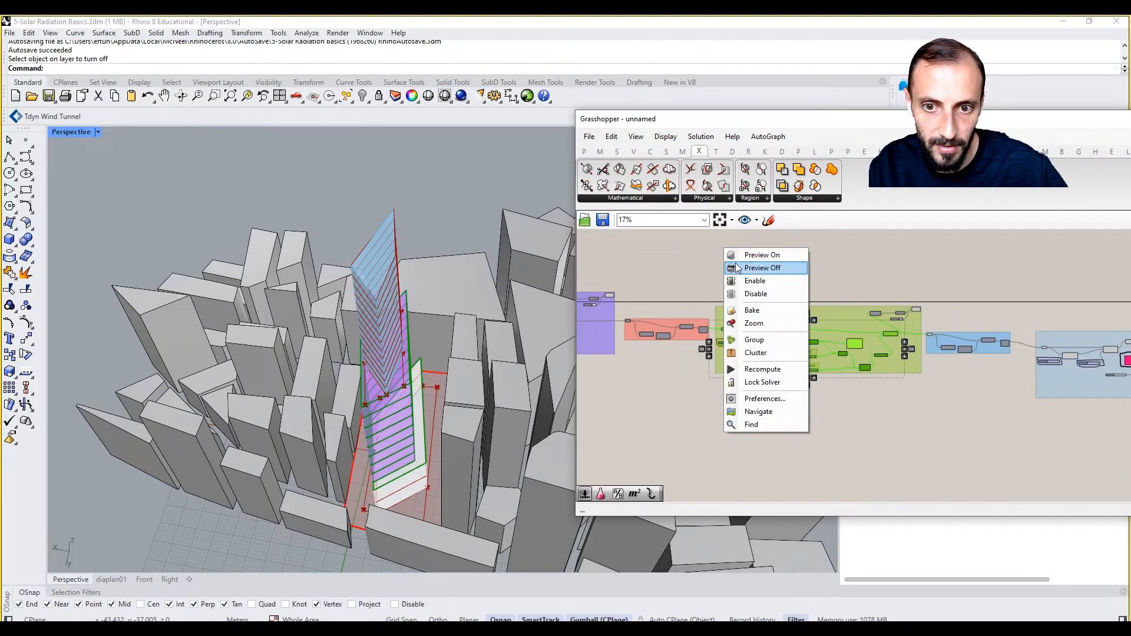
left_click(737, 268)
scroll(696, 345, "up", 5)
scroll(716, 320, "up", 2)
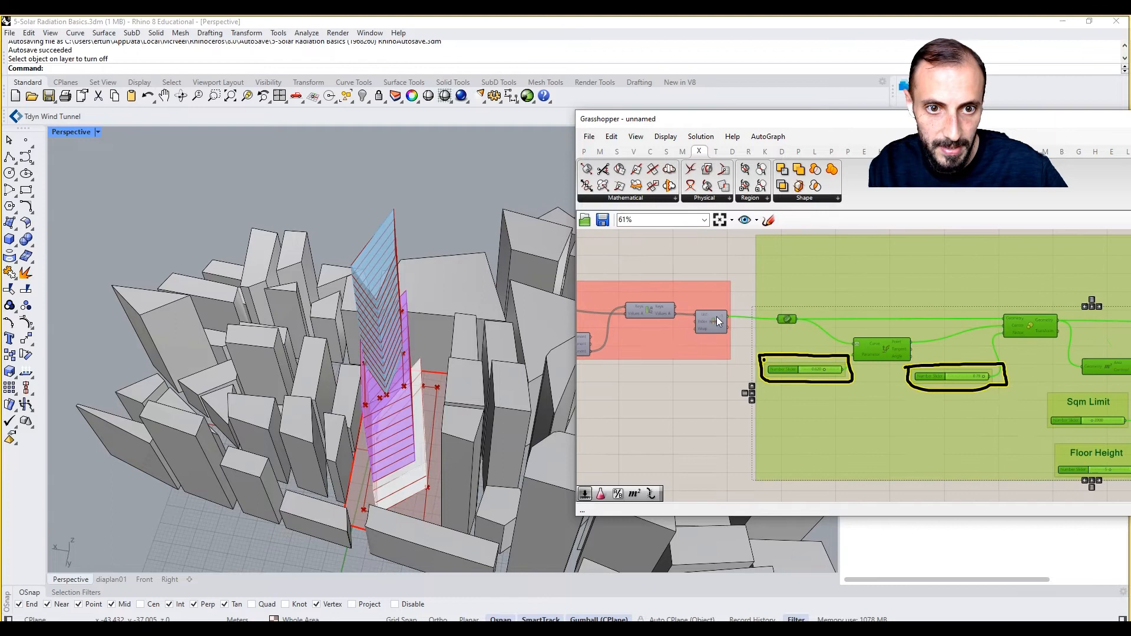
left_click(741, 280)
scroll(754, 293, "down", 4)
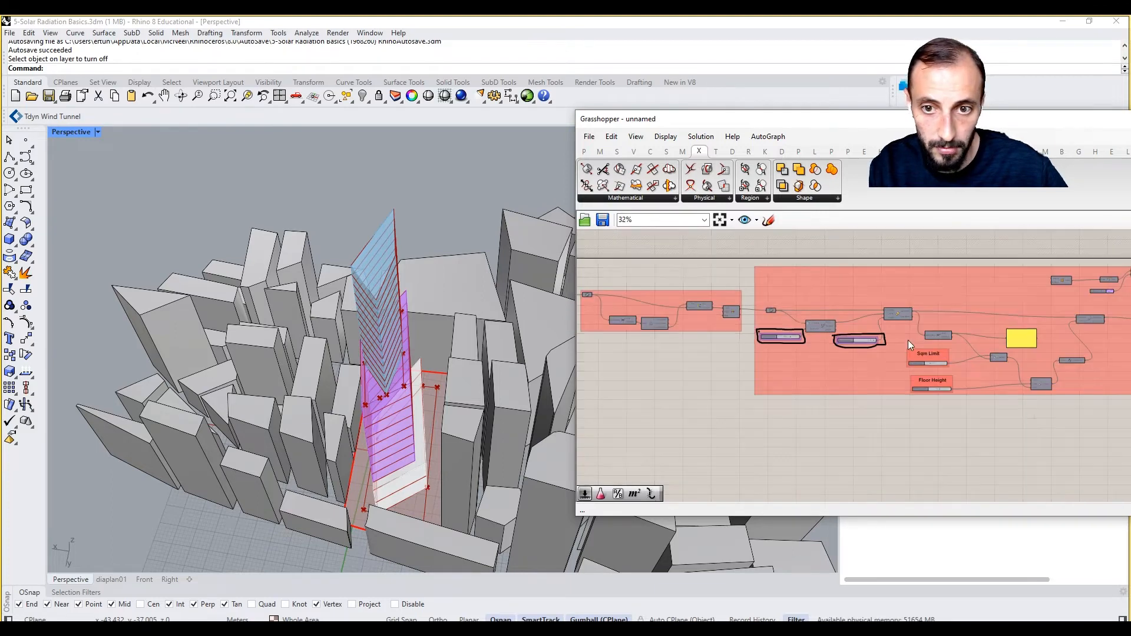
Turn off the preview of the selected components in the third mass's light blue group, and clear the selection.
mouse_move(1042, 356)
right_mouse_down()
mouse_move(777, 348)
mouse_move(773, 338)
right_mouse_up()
scroll(773, 338, "down", 2)
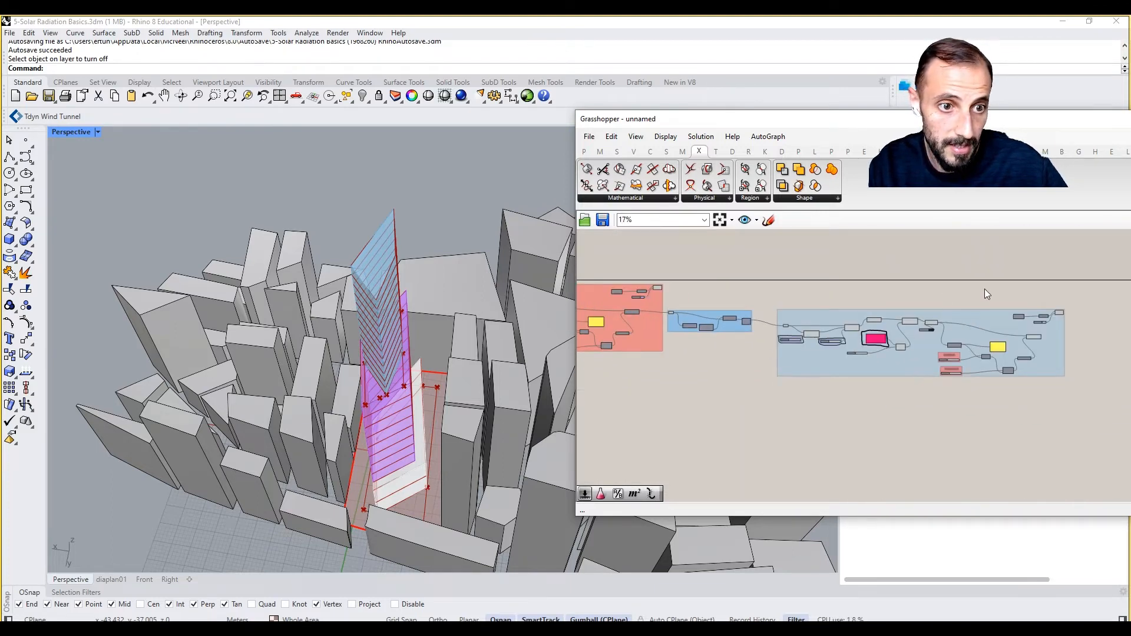
left_click_drag(988, 292, 769, 422)
right_click(770, 421)
left_click(800, 442)
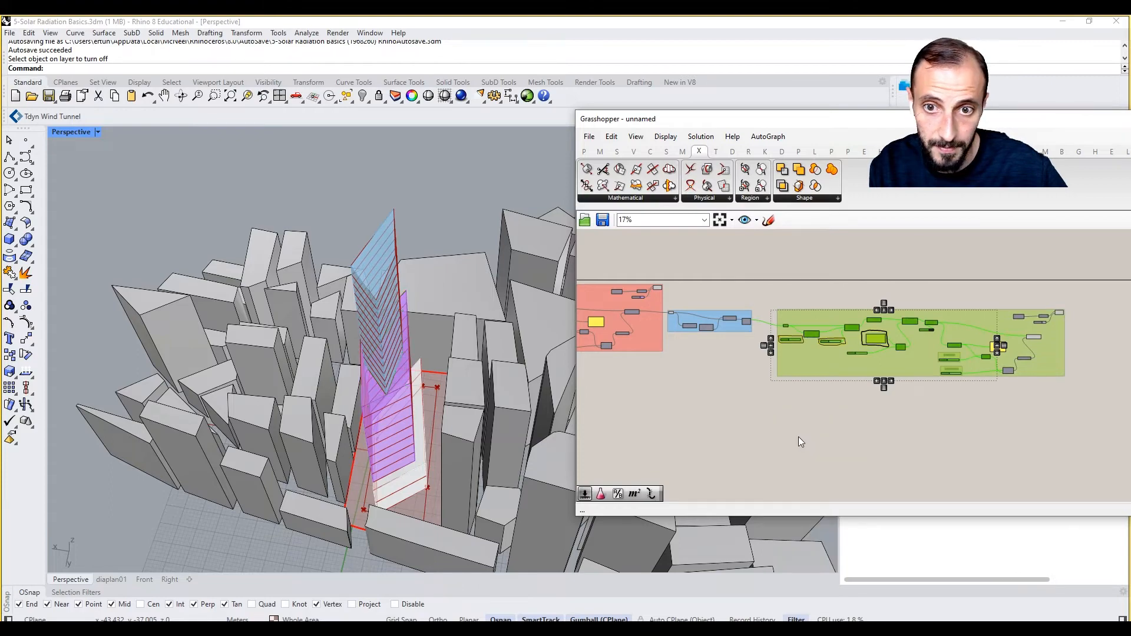
left_click(840, 412)
Check the tower from another angle and add a Merge component beyond the third mass's group.
right_click_drag(414, 263, 447, 246)
scroll(807, 394, "up", 3)
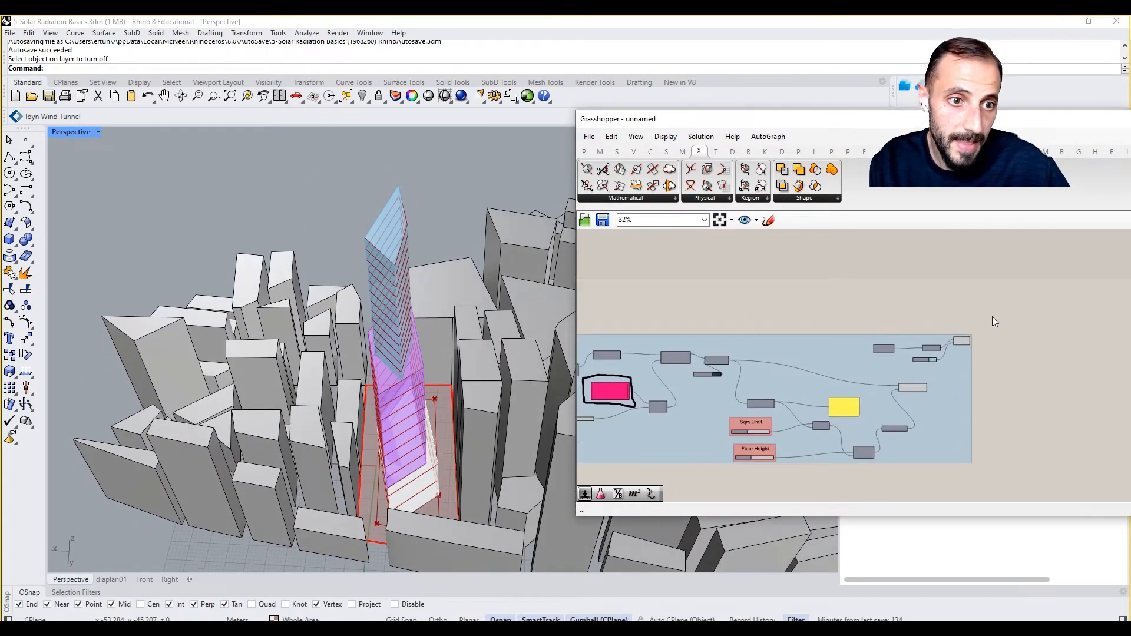
scroll(995, 338, "up", 3)
double_click(998, 356)
type("mer")
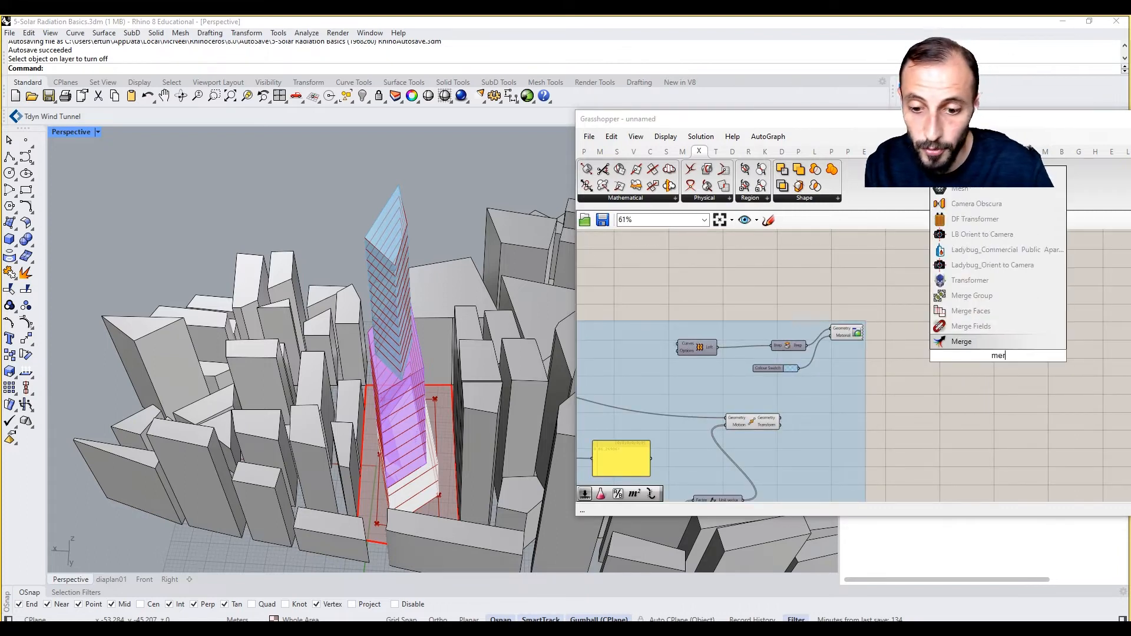
type("ge")
left_click(967, 341)
scroll(990, 362, "up", 7)
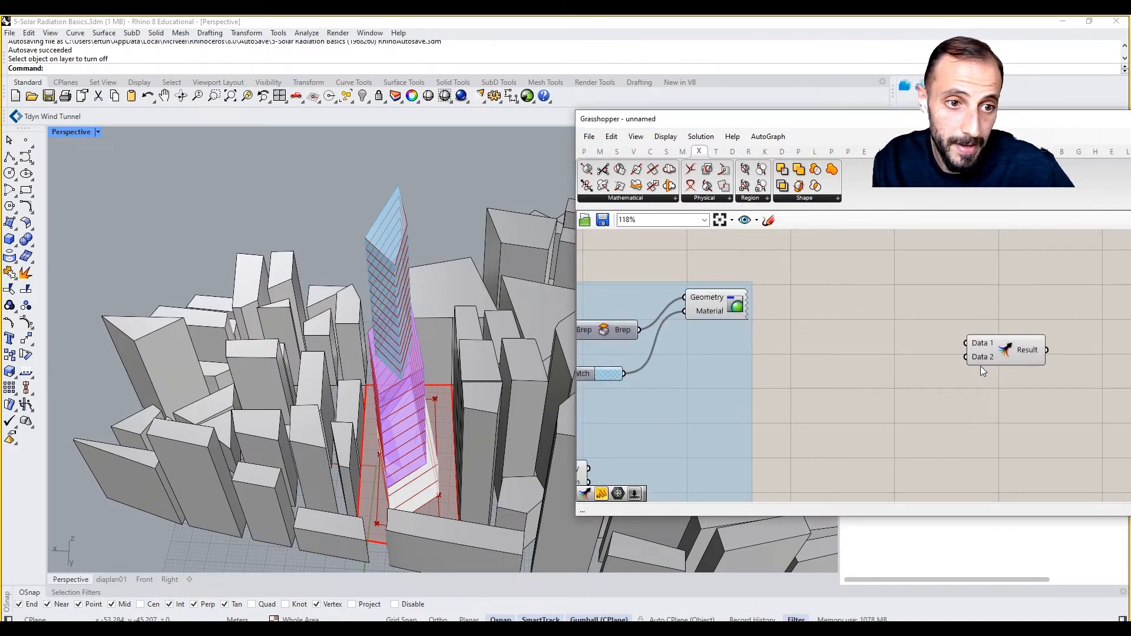
Connect the Cap Holes brep of the first mass to the Merge component's first input.
left_click(1007, 363)
scroll(1004, 363, "down", 15)
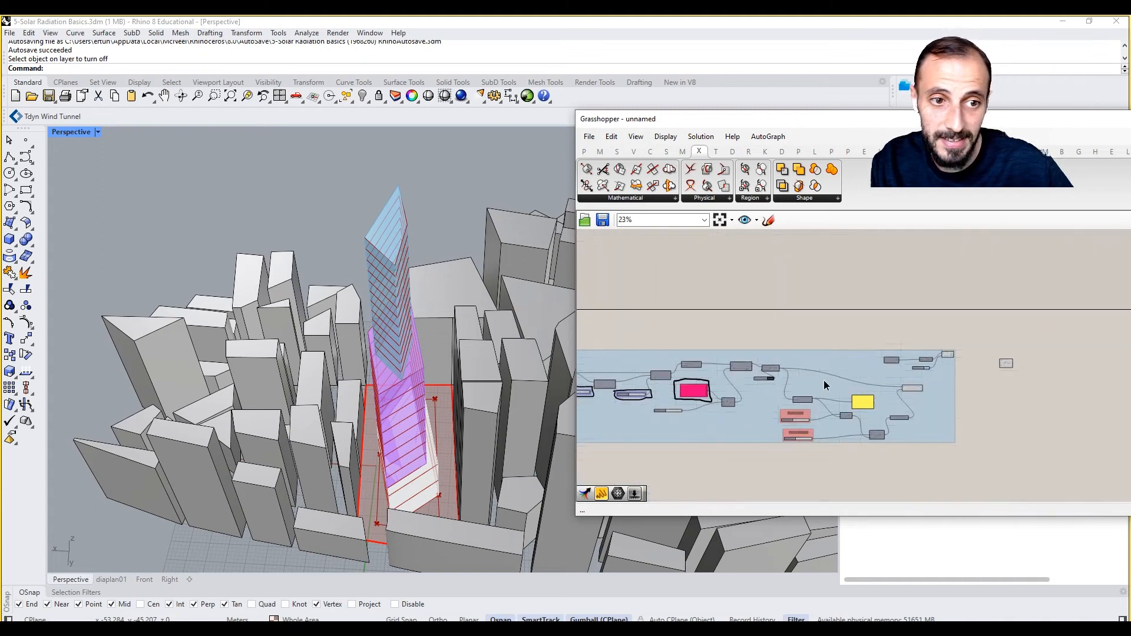
scroll(684, 344, "up", 9)
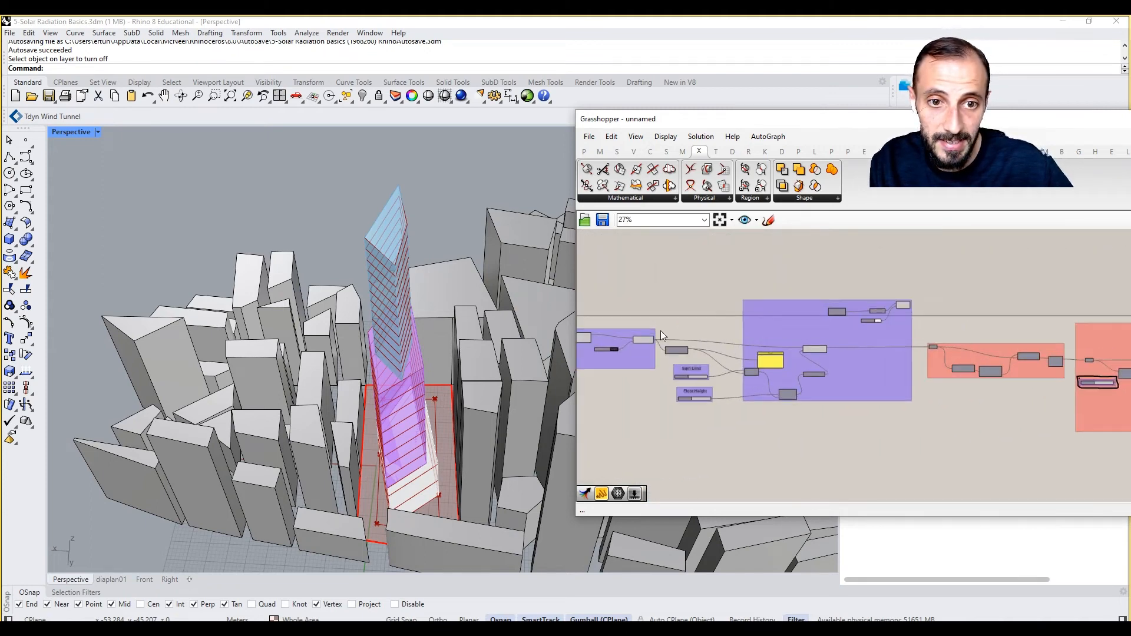
scroll(680, 341, "down", 4)
scroll(975, 303, "up", 4)
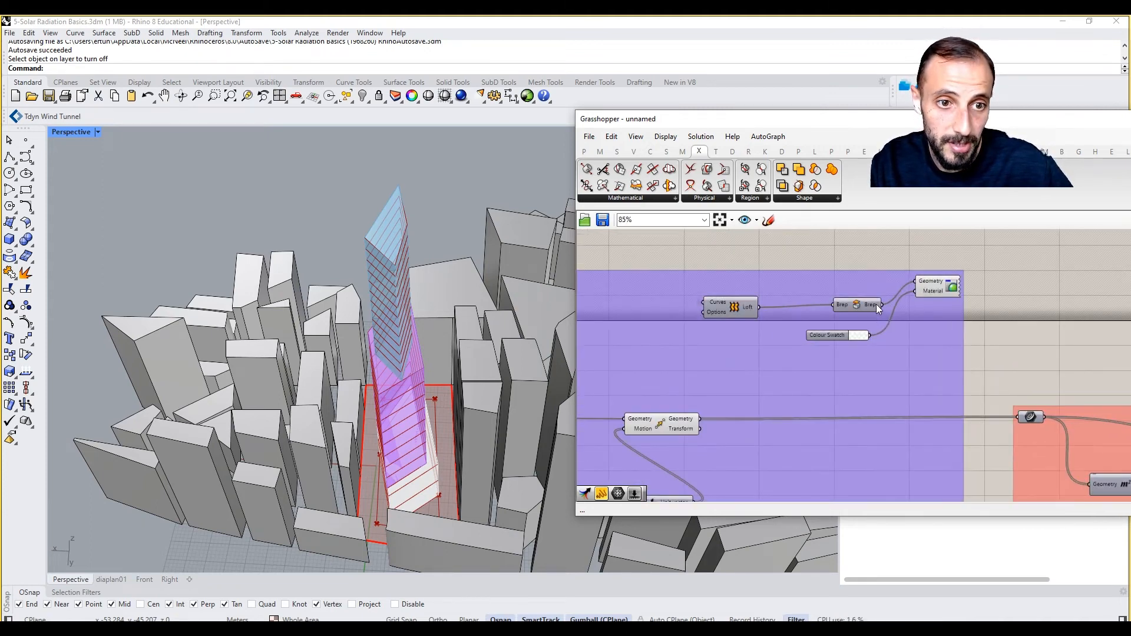
scroll(876, 305, "down", 7)
scroll(837, 292, "down", 3)
left_click_drag(837, 292, 992, 343)
scroll(1060, 305, "up", 7)
scroll(959, 326, "up", 4)
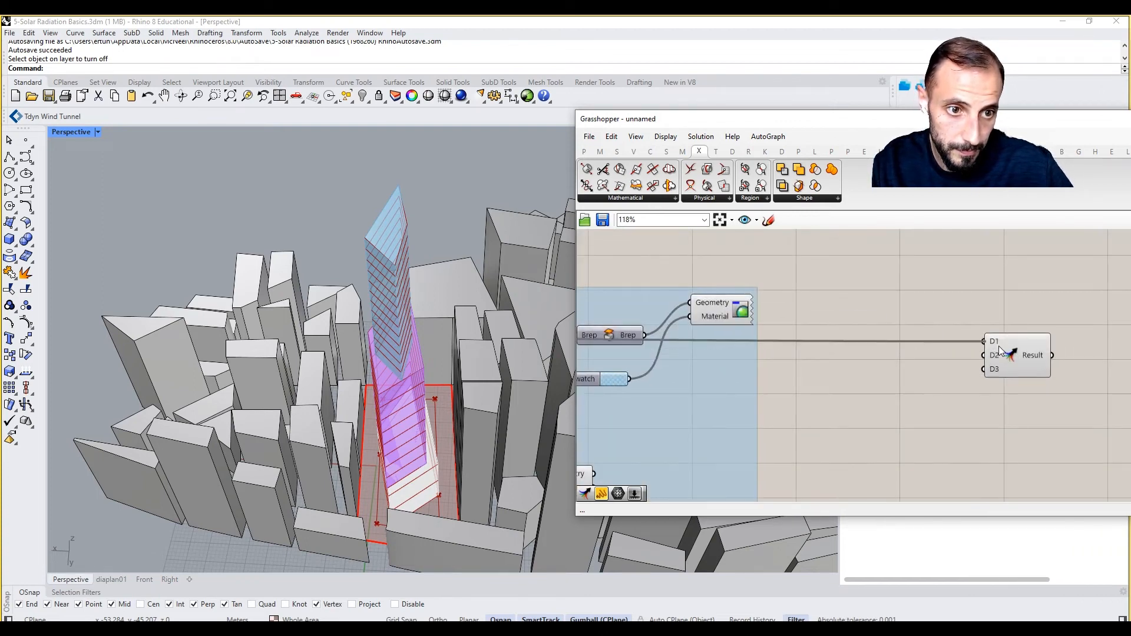
Set the wire display of the Merge component's D1, D2 and D3 inputs to hidden.
right_click(993, 344)
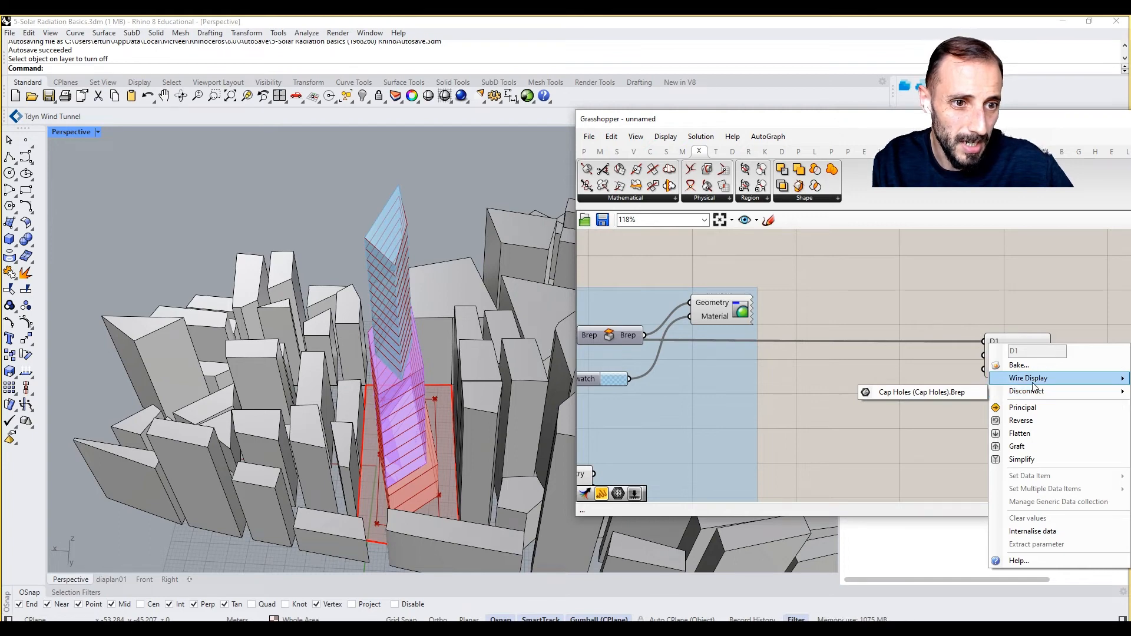
mouse_move(1028, 379)
left_click(976, 391)
right_click(994, 354)
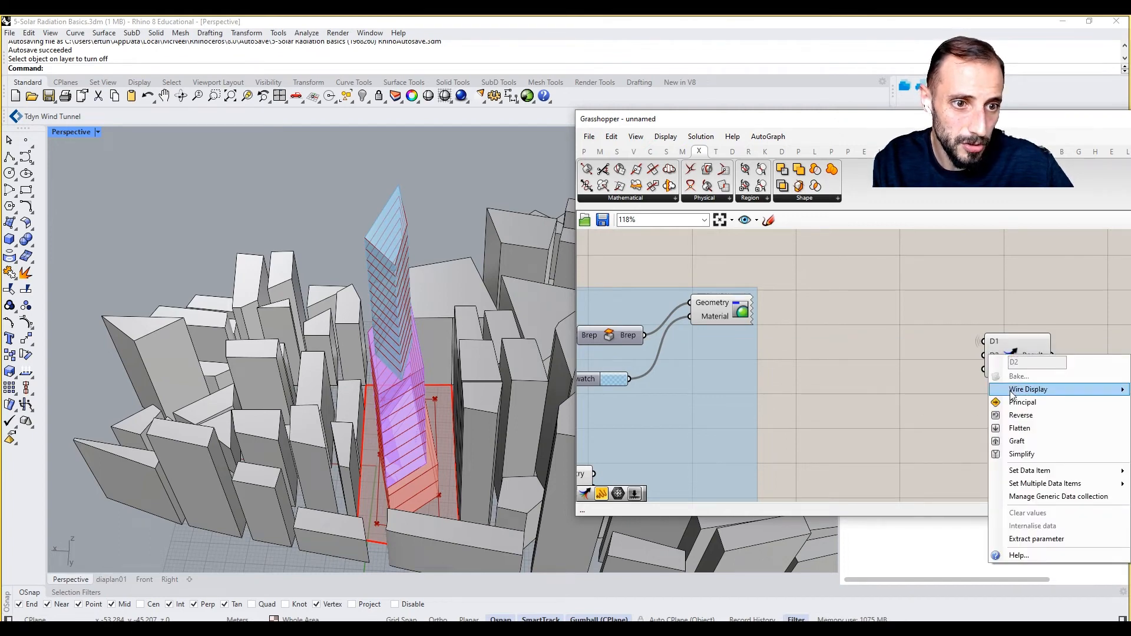
left_click(969, 410)
right_click(993, 369)
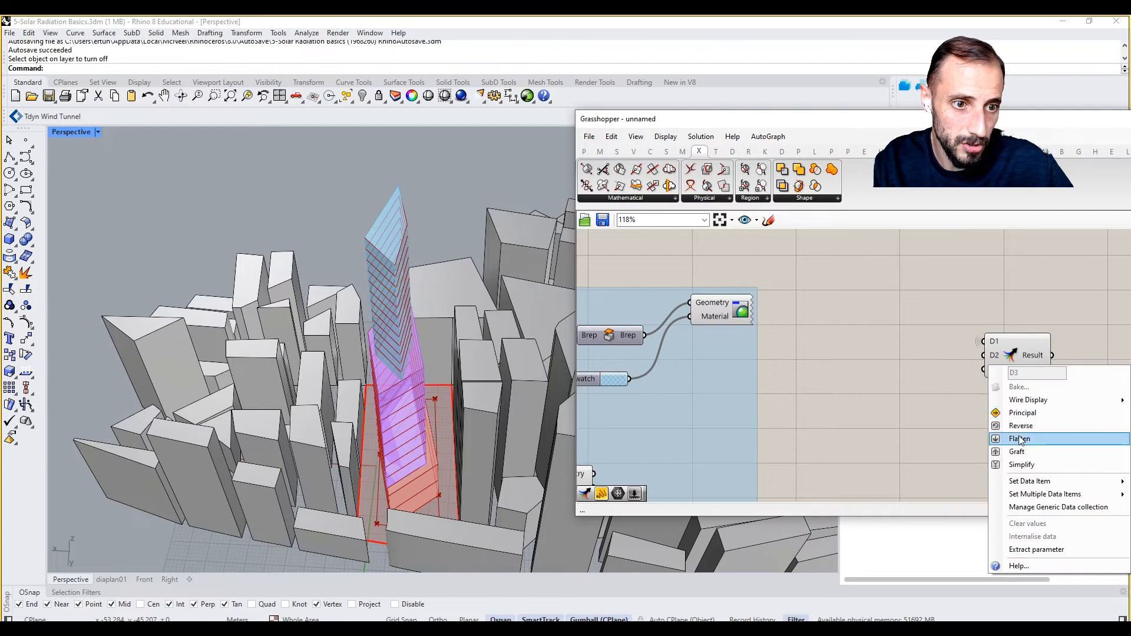
left_click(966, 424)
Reposition the Merge component and connect the third mass's Cap Holes brep to D3.
scroll(987, 404, "down", 3)
scroll(995, 405, "down", 2)
left_click_drag(1006, 391, 978, 351)
scroll(896, 366, "up", 3)
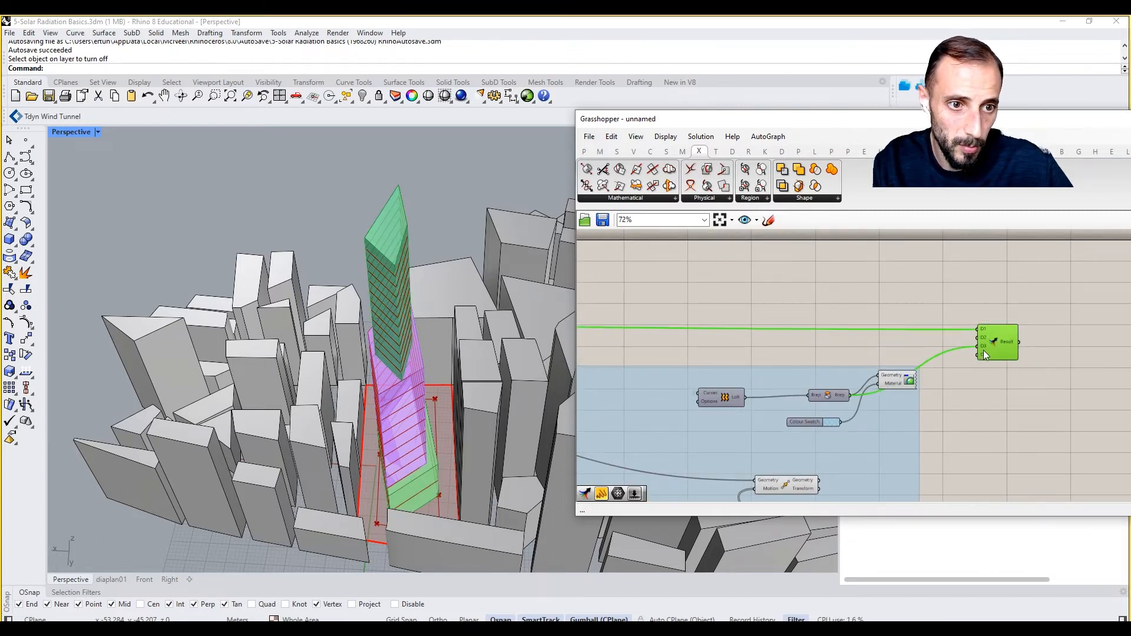
Connect the second mass's Cap Holes brep to the Merge component's D2 input.
scroll(984, 350, "up", 5)
scroll(984, 374, "down", 3)
scroll(983, 375, "down", 5)
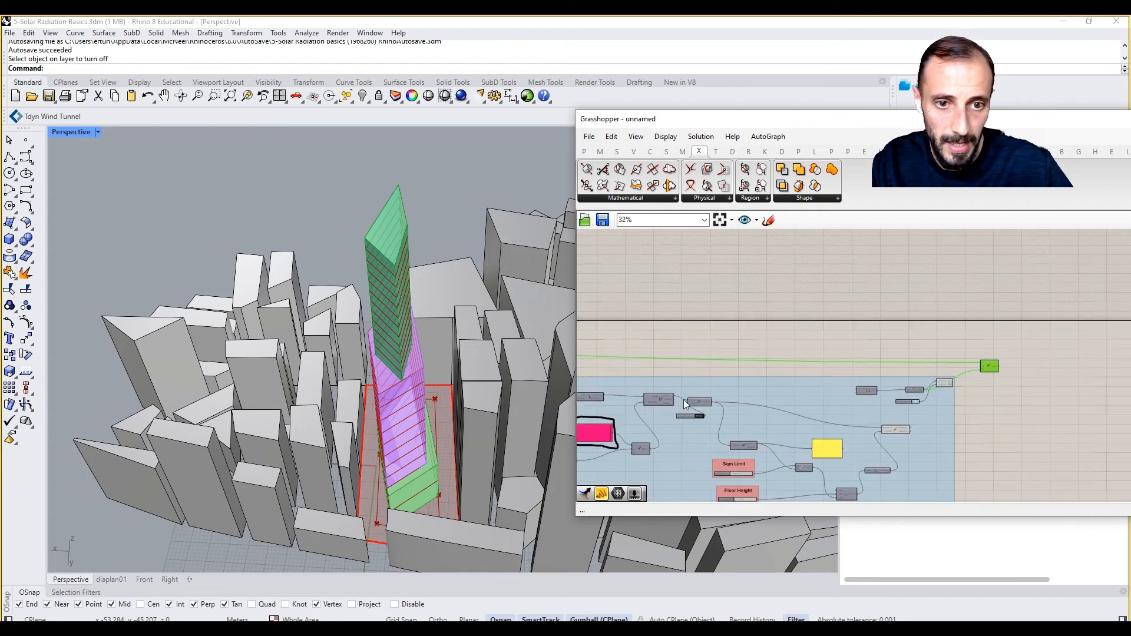
scroll(874, 390, "up", 2)
scroll(653, 379, "up", 2)
scroll(652, 346, "up", 3)
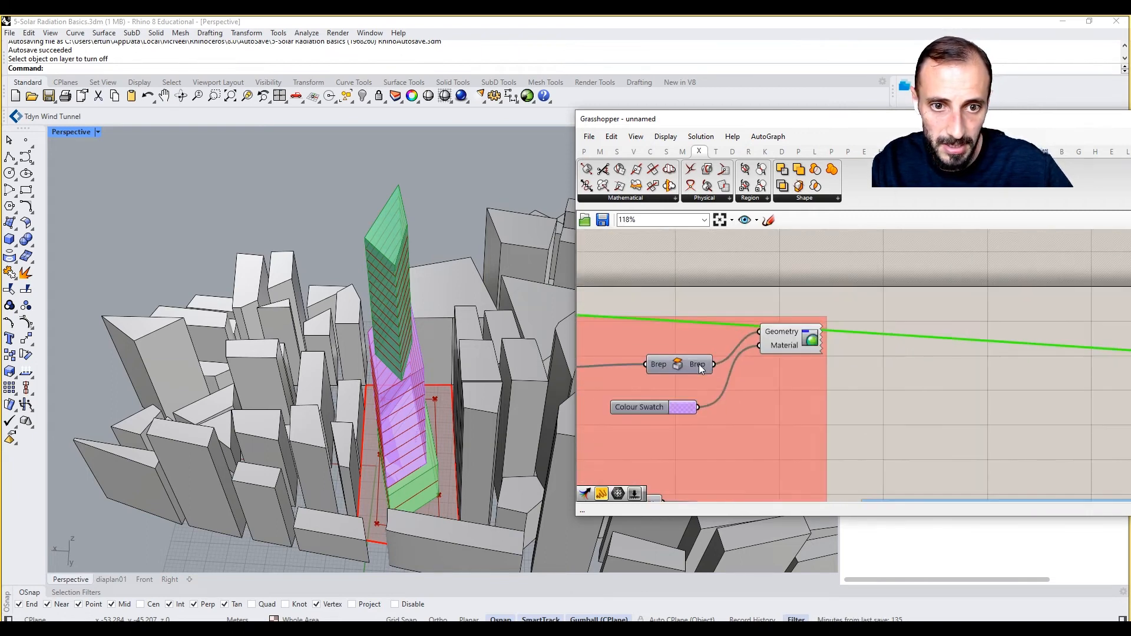
scroll(695, 337, "down", 8)
left_click_drag(736, 348, 918, 274)
scroll(1108, 377, "up", 6)
scroll(941, 271, "up", 4)
Flatten the Result output of the Merge component that collects the three masses.
mouse_move(963, 277)
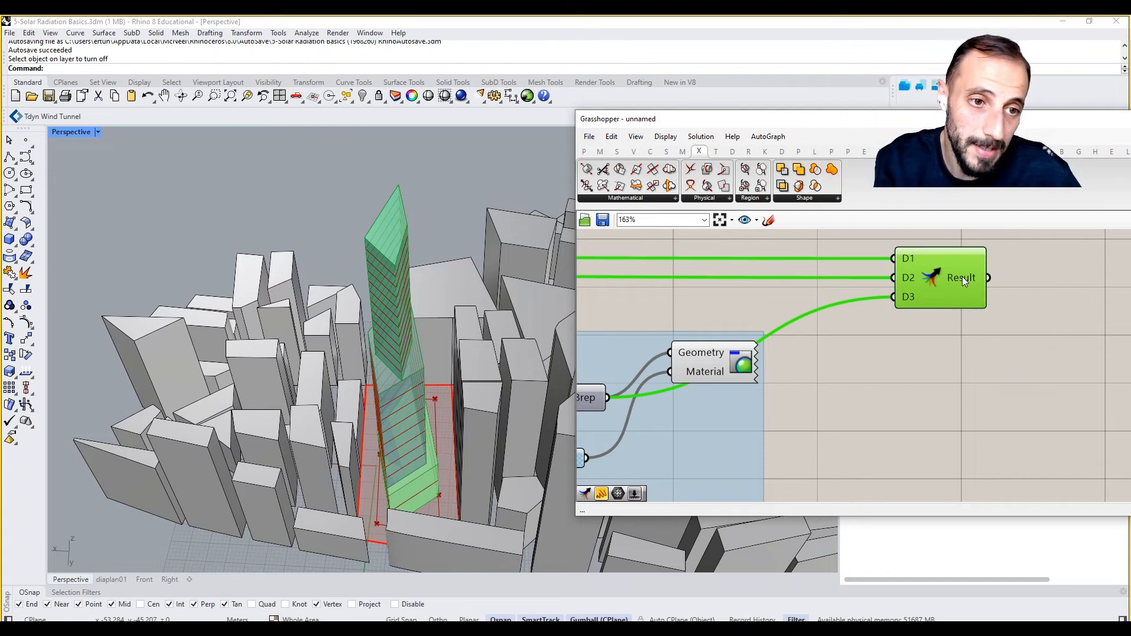
right_click(963, 277)
left_click(990, 325)
Add a Solid Union component beside the Merge and feed the flattened Result into its Breps input.
right_click_drag(1072, 269, 957, 297)
double_click(957, 297)
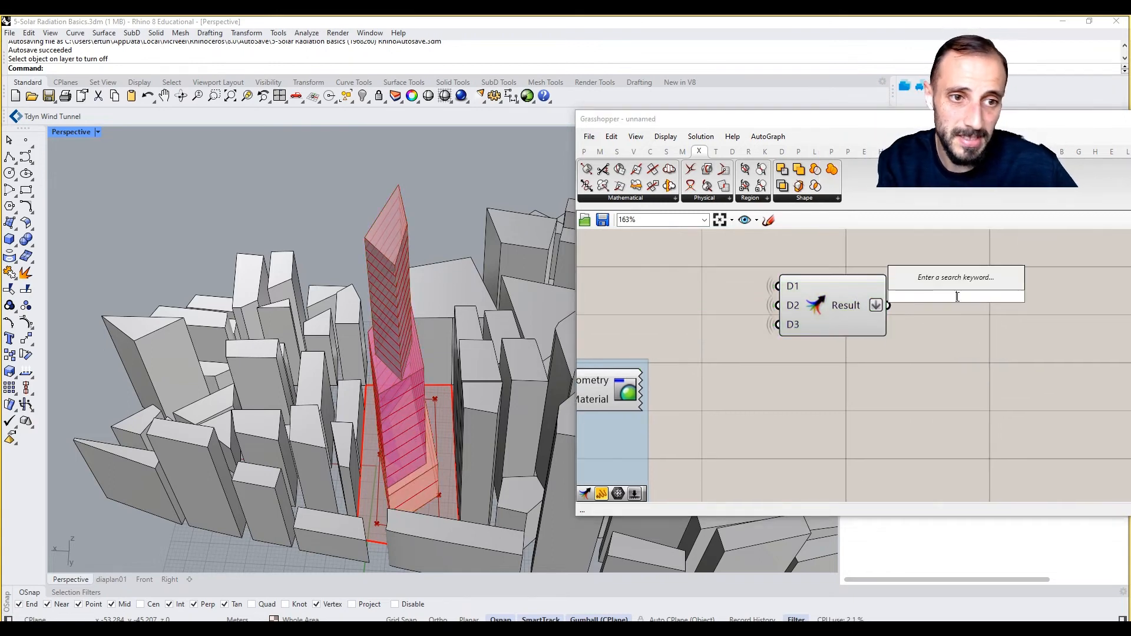
type("ui")
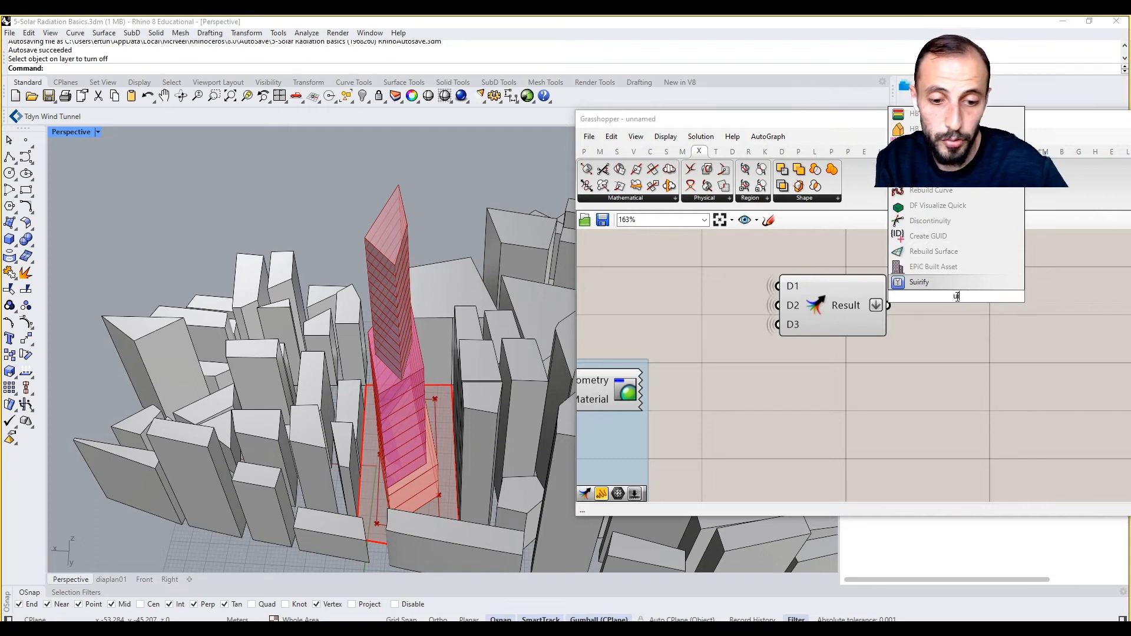
key("BackSpace")
type("nio")
left_click(935, 252)
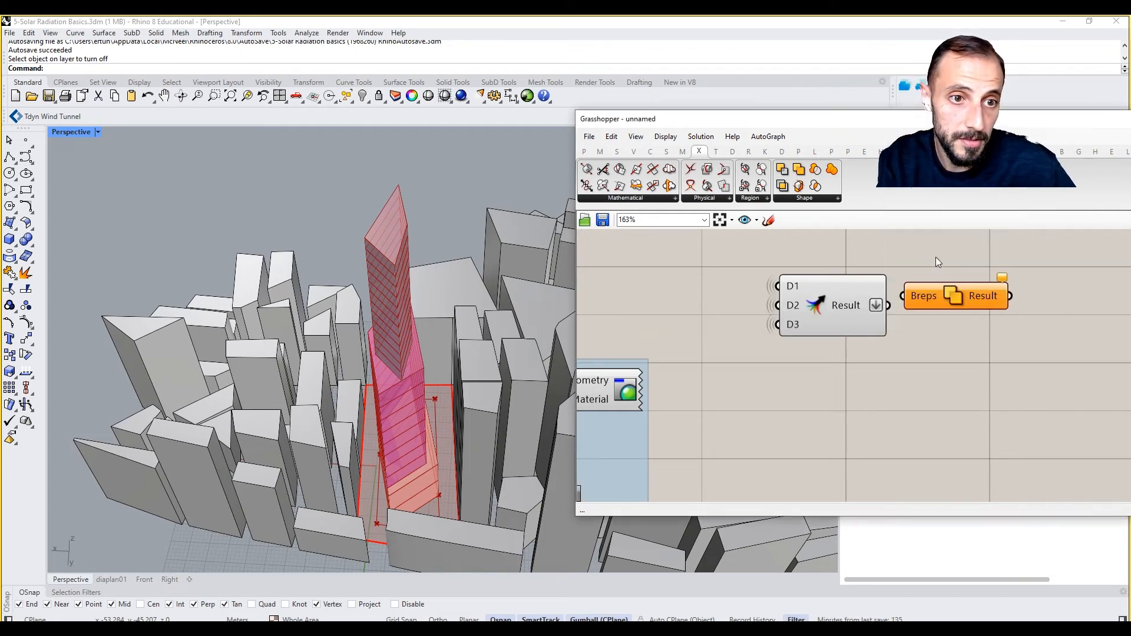
left_click_drag(902, 295, 888, 305)
Turn off the preview of both the Merge and Solid Union components.
left_click(838, 282)
middle_click(833, 260)
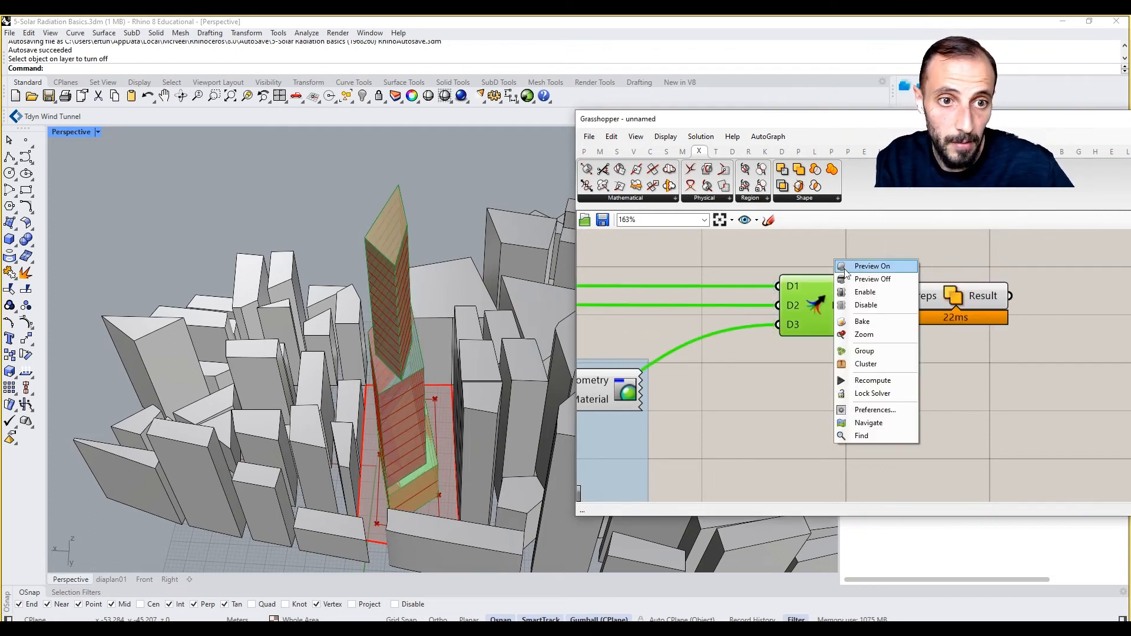
left_click(870, 279)
left_click(941, 289)
scroll(914, 298, "down", 5)
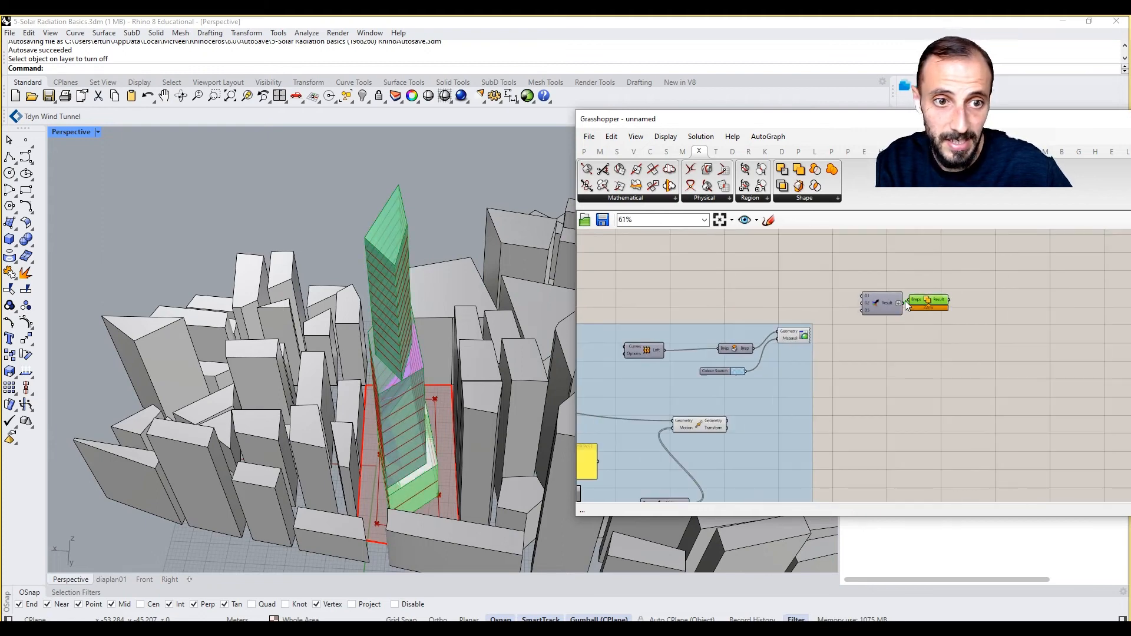
left_click(899, 280)
left_click(925, 304)
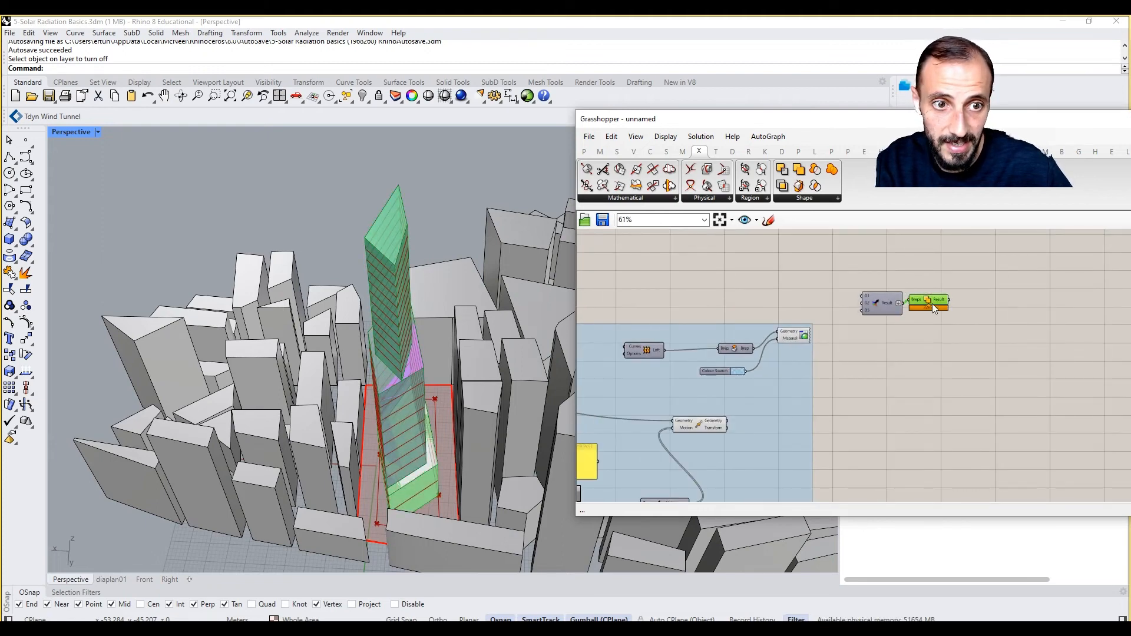
middle_click(943, 278)
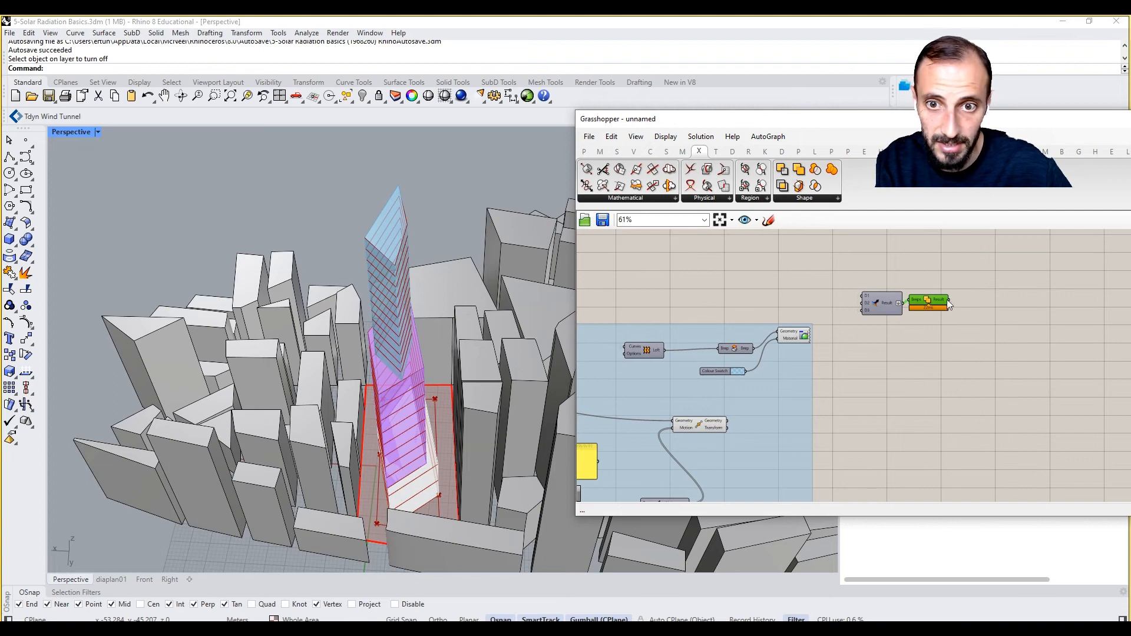
Orbit around the tower and set the third mass's gene pool to 0.726 for gene 0 and 0.430 for gene 1.
right_click_drag(926, 302, 864, 305)
right_click_drag(495, 253, 391, 259)
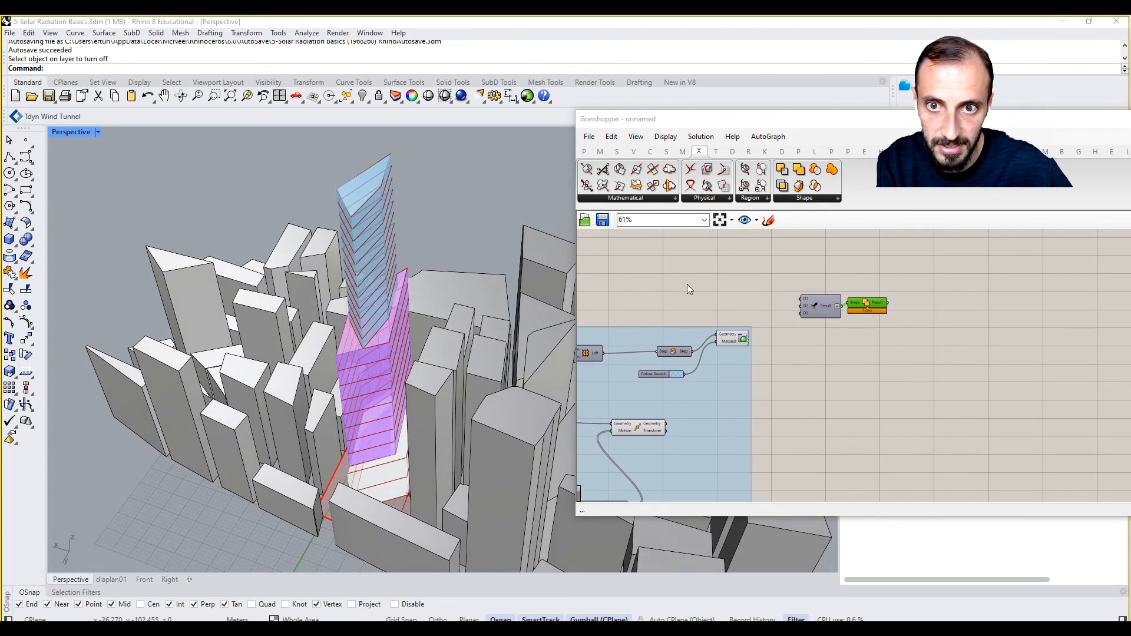
scroll(865, 295, "up", 3)
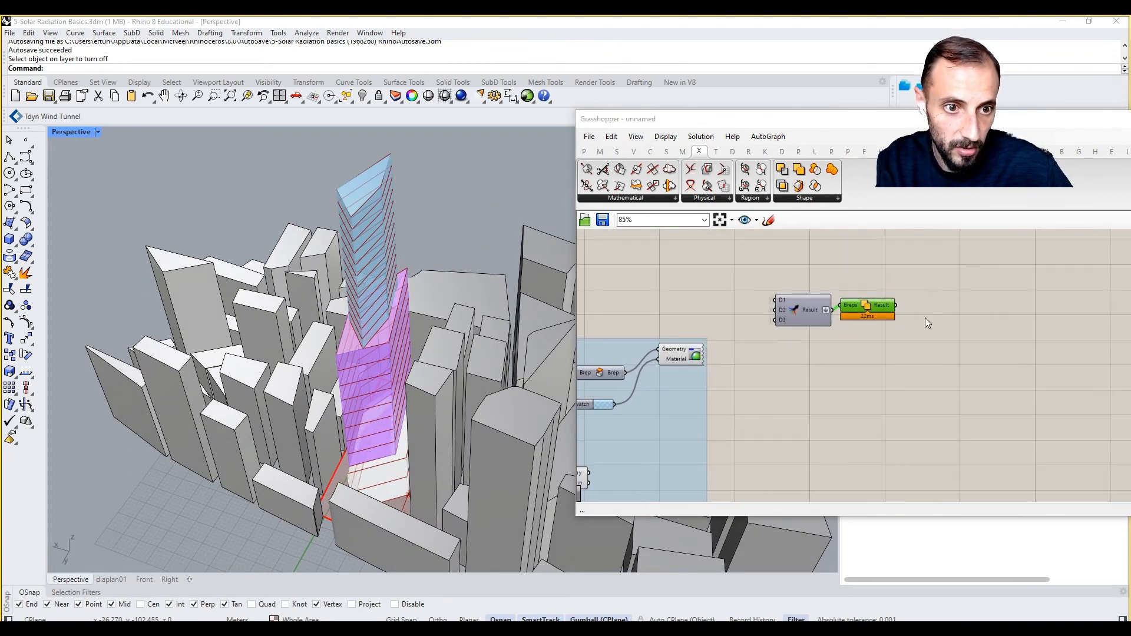
scroll(943, 313, "down", 4)
right_click_drag(1017, 323, 965, 354)
scroll(775, 348, "up", 5)
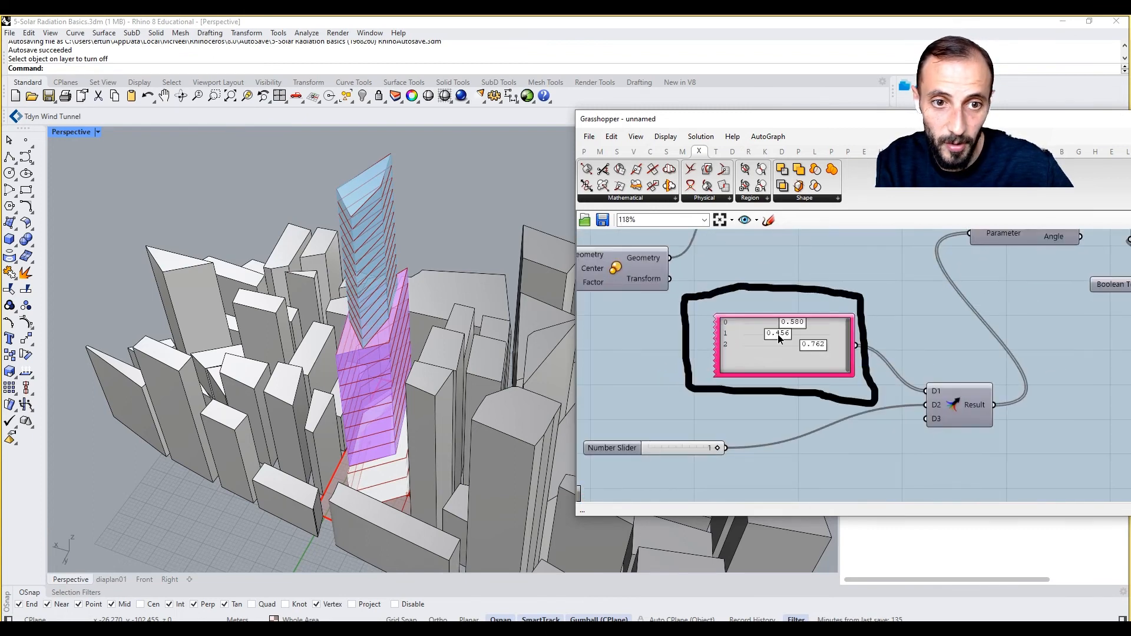
left_click_drag(777, 334, 805, 322)
right_click_drag(863, 337, 821, 337)
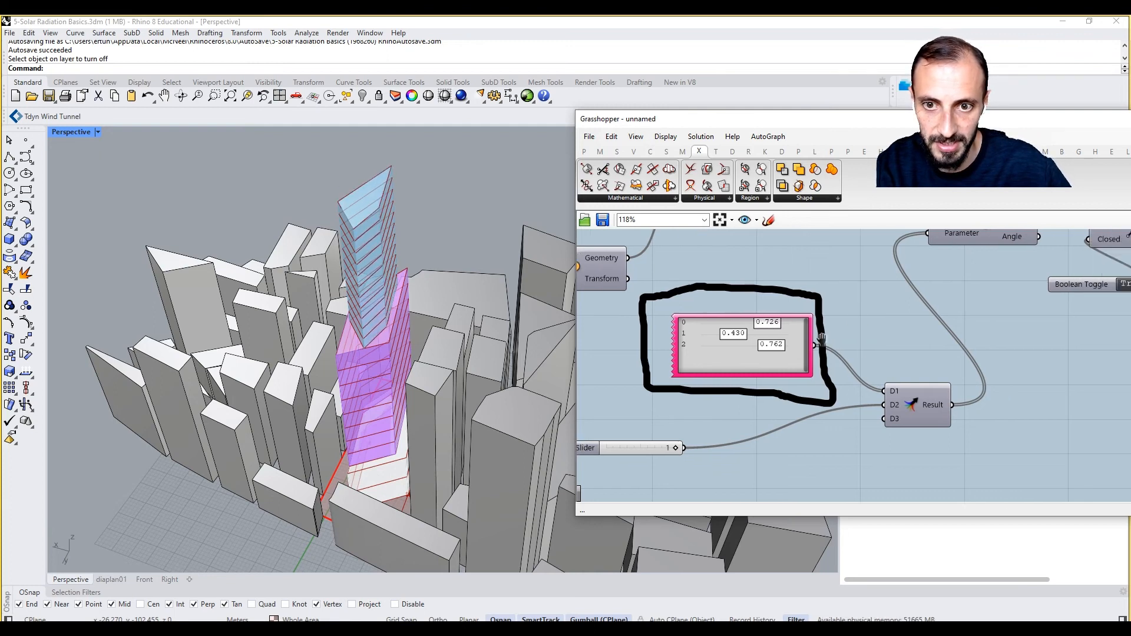
Group the Merge and Solid Union components together on the Grasshopper canvas.
scroll(915, 341, "down", 5)
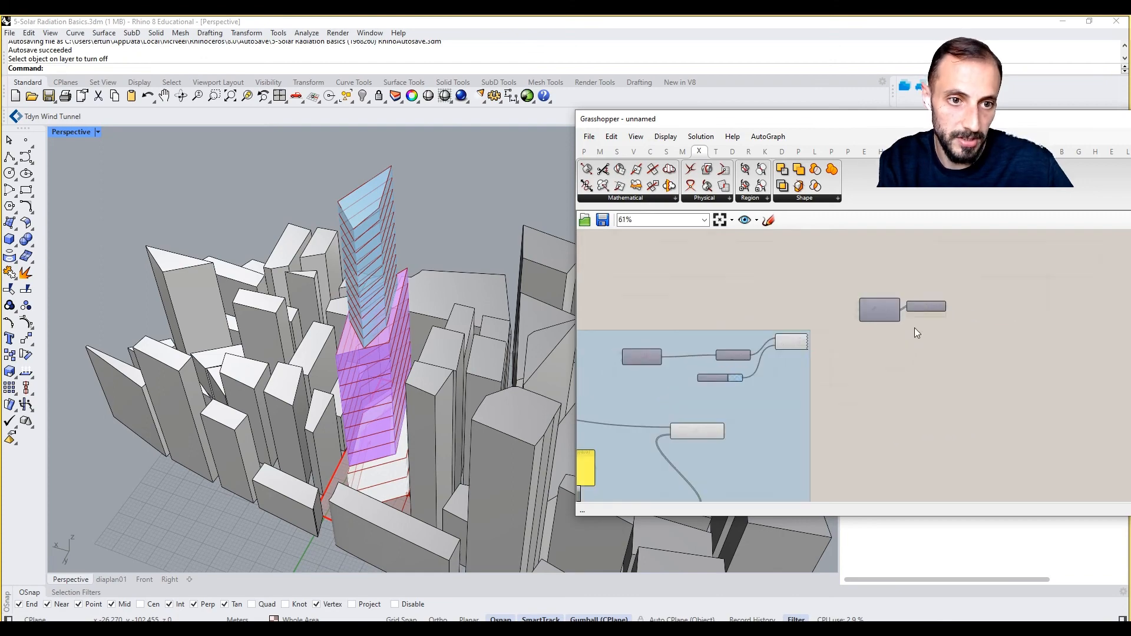
scroll(916, 318, "up", 5)
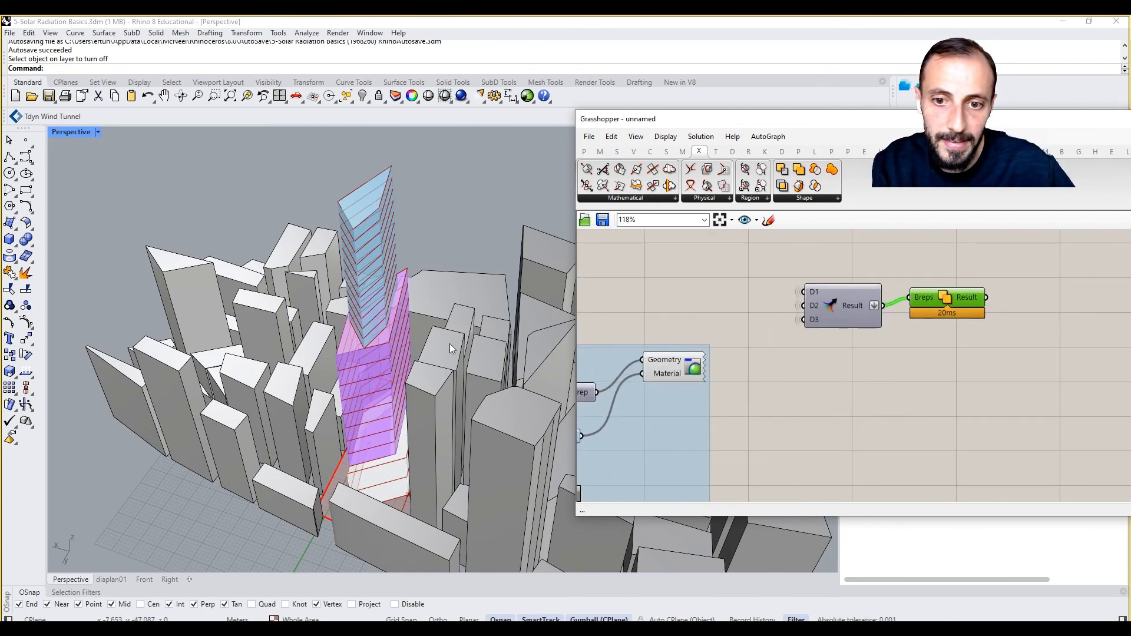
right_click_drag(522, 377, 541, 355)
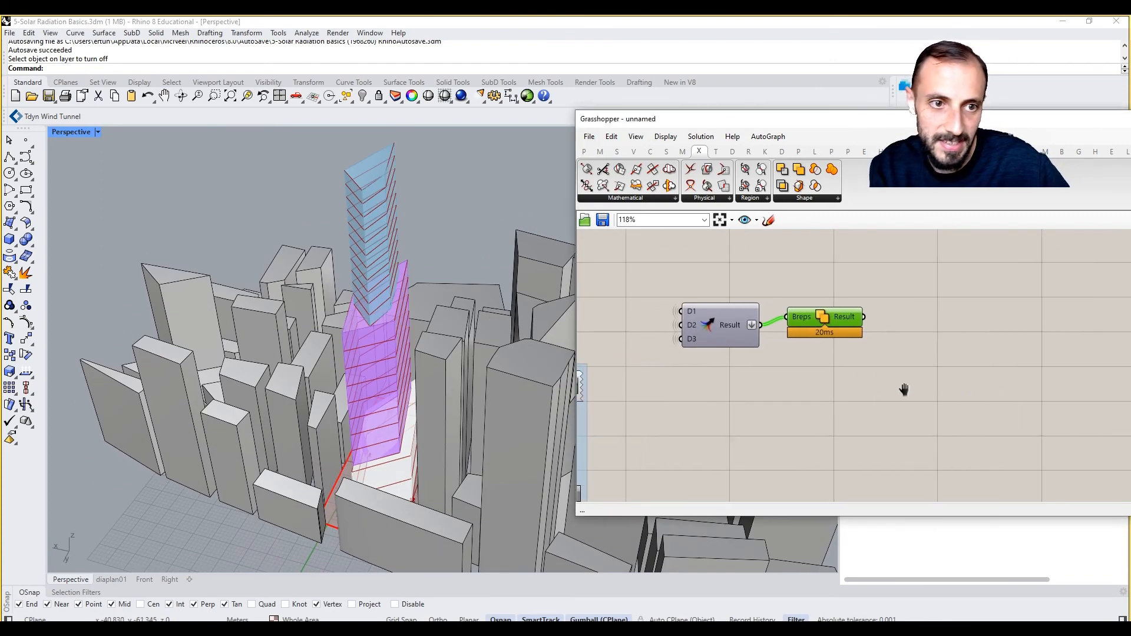
scroll(893, 376, "down", 3)
left_click_drag(896, 306, 839, 400)
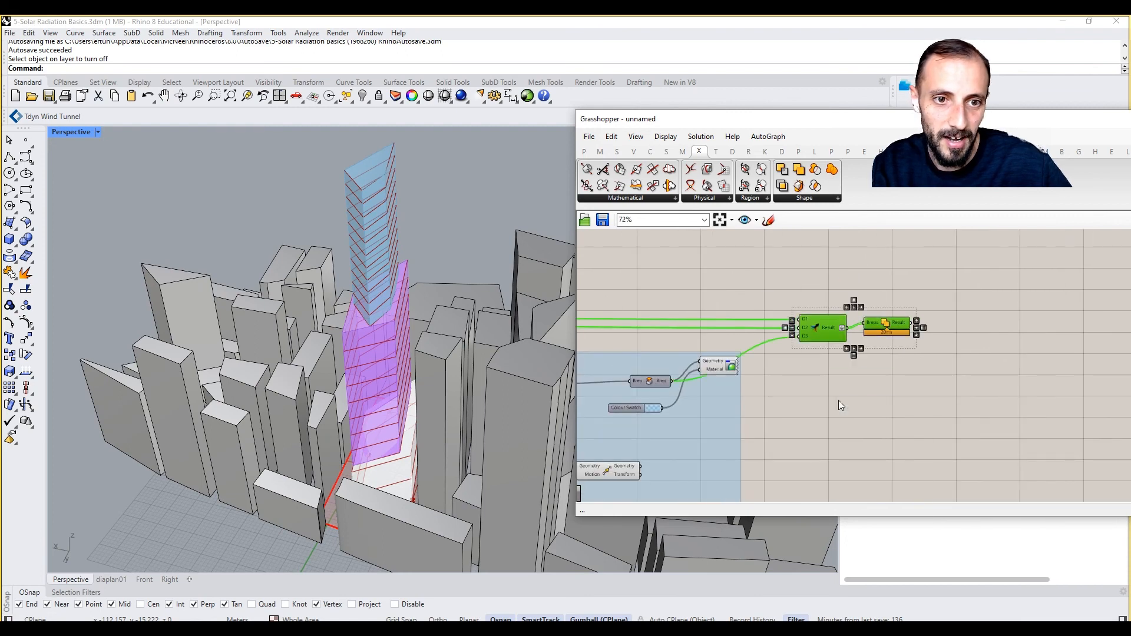
right_click(839, 400)
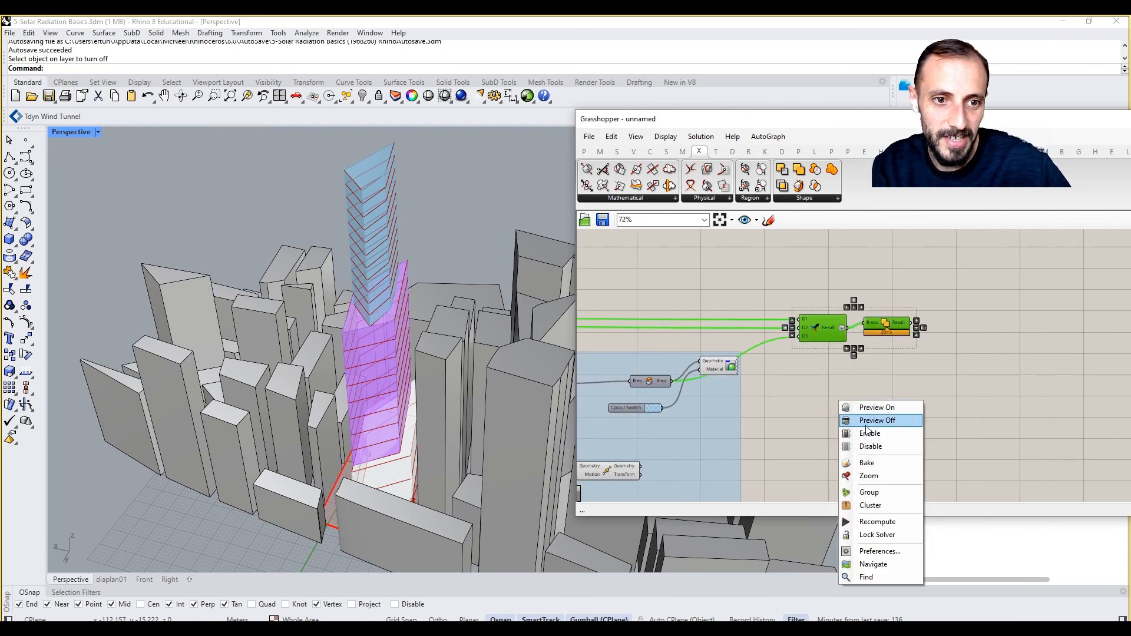
left_click(887, 492)
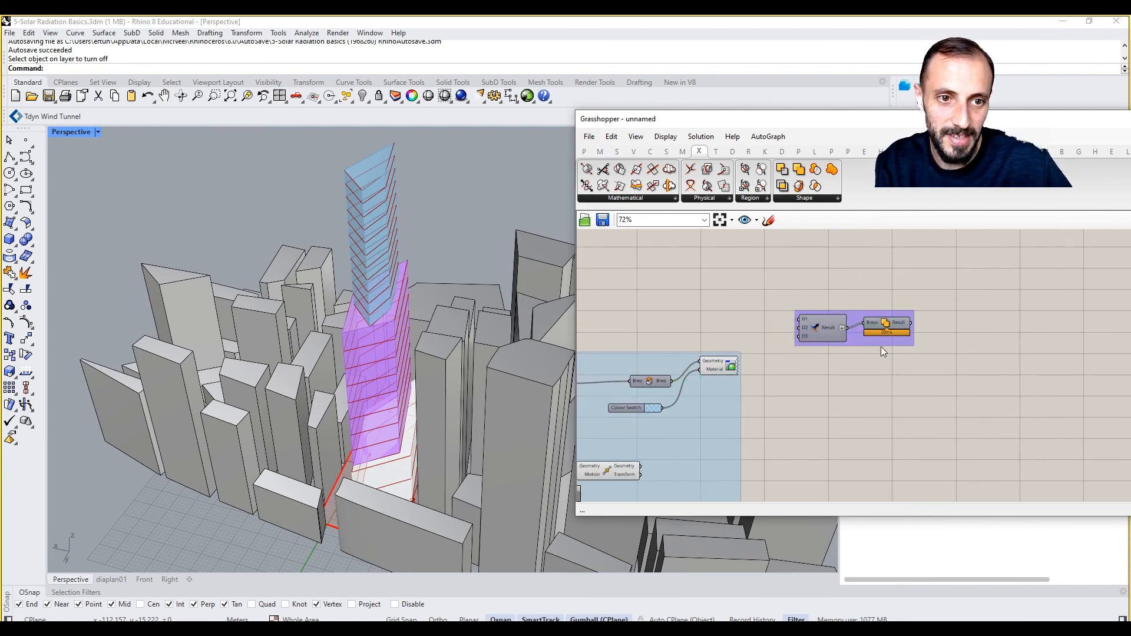